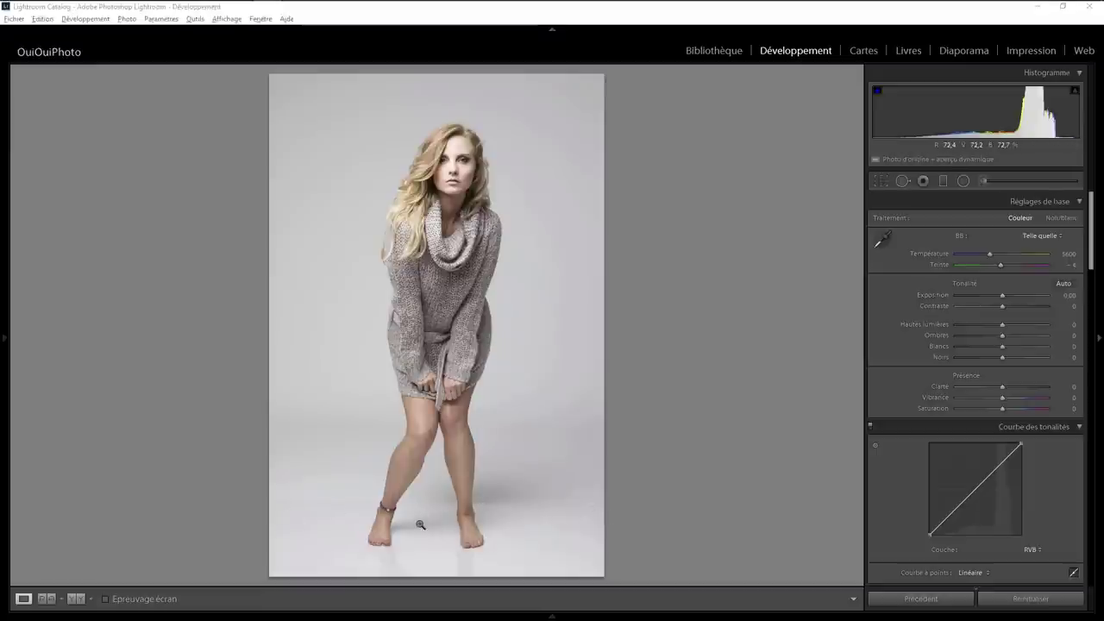
- Zoom in on the ankle and face to inspect the skin, returning to full-figure view each time
left_click(471, 517)
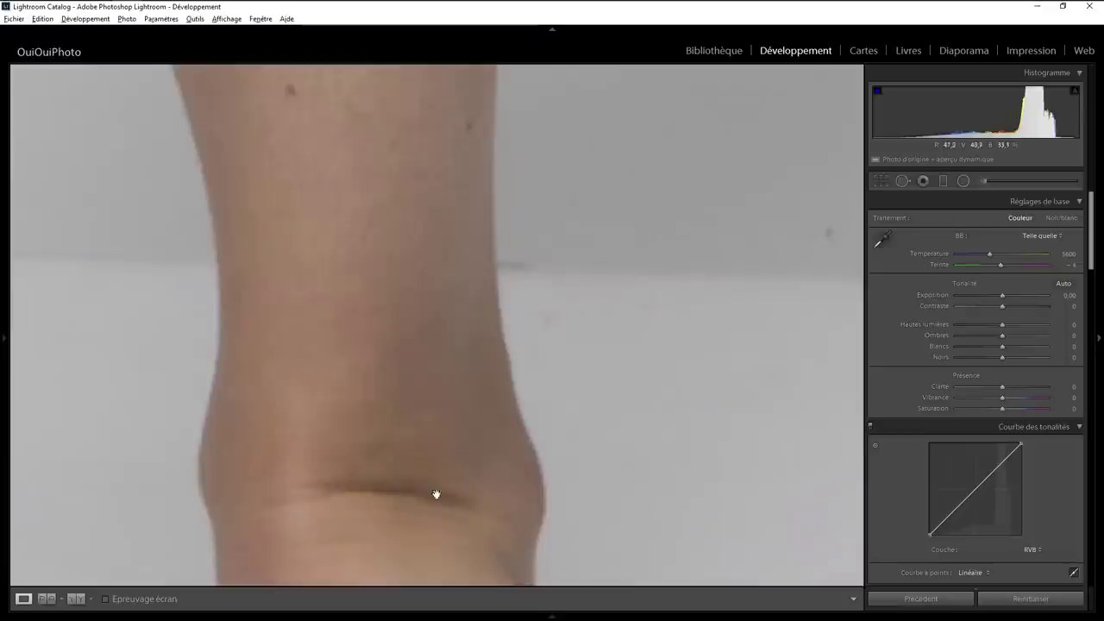
left_click(385, 503)
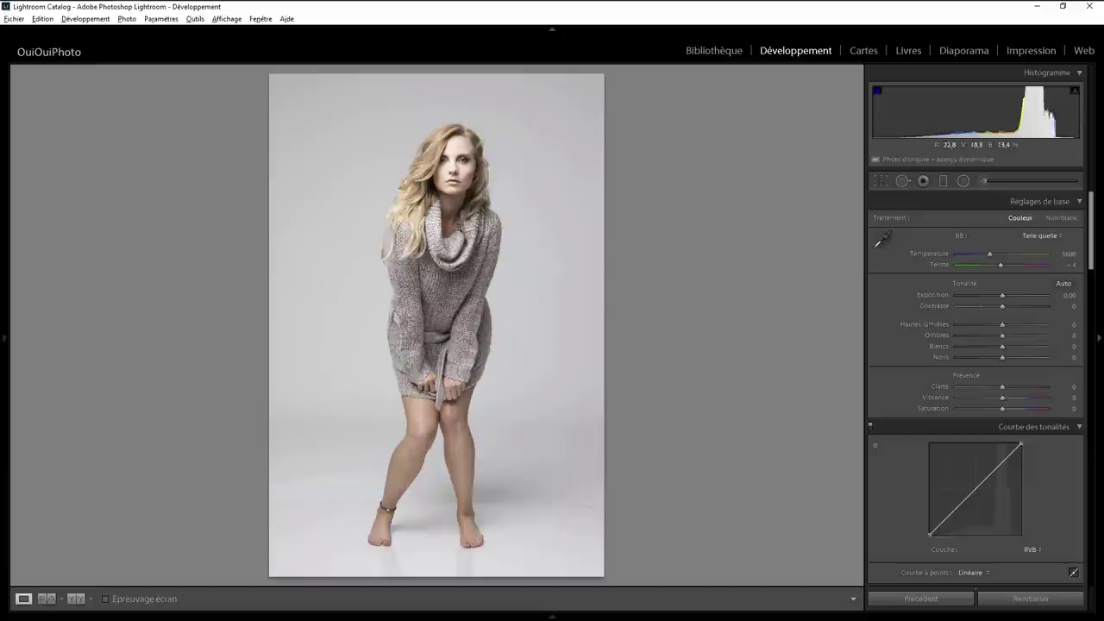
left_click(458, 172)
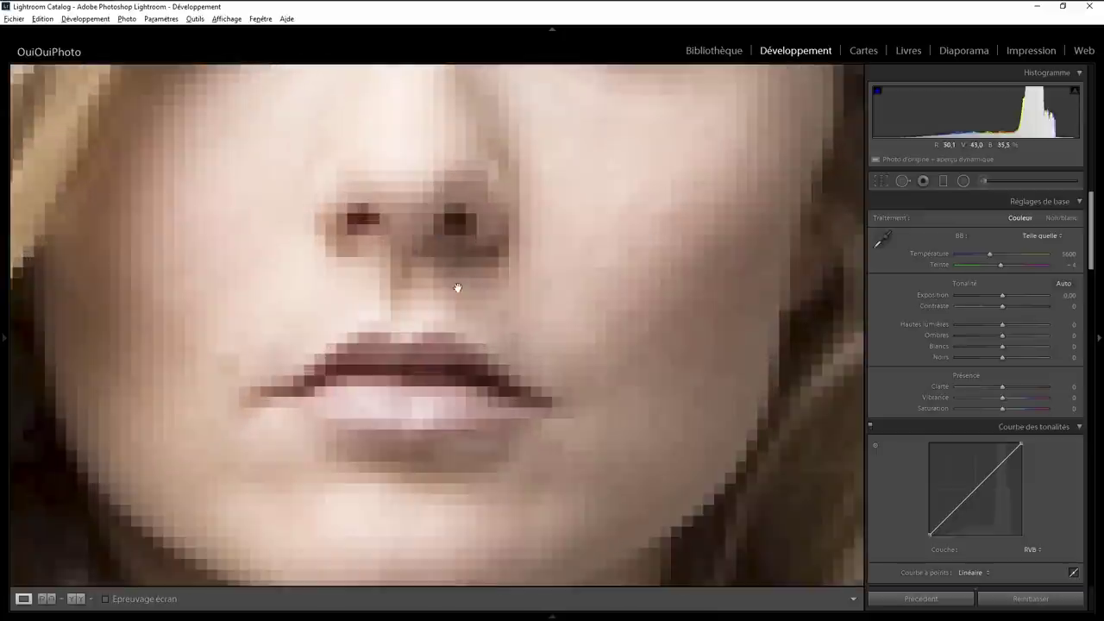
left_click(314, 345)
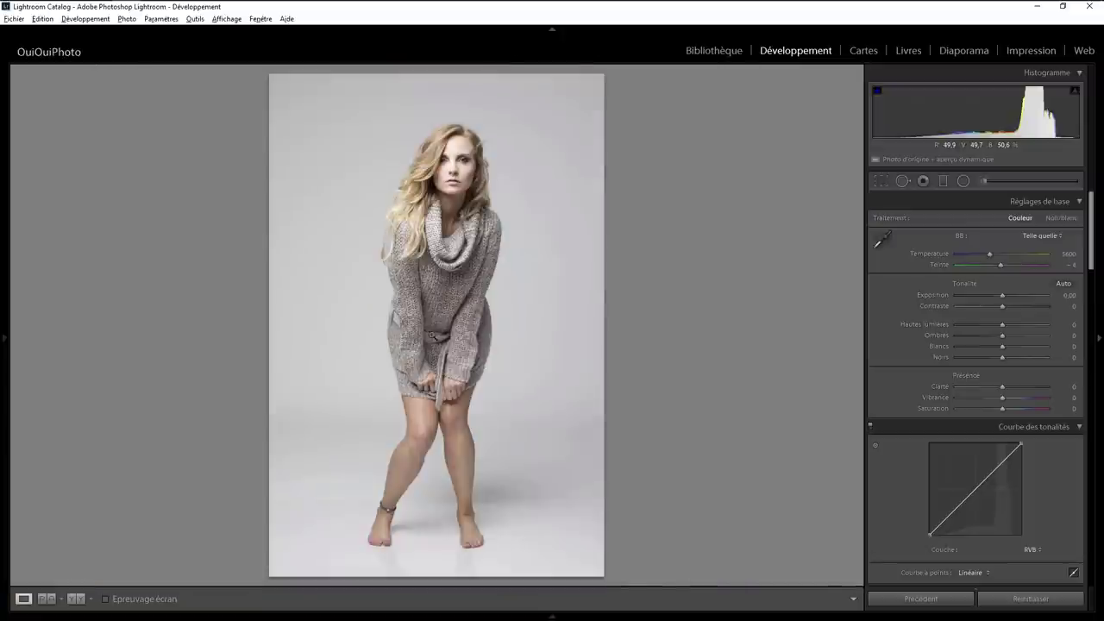
- Apply the Black & White treatment with Exposure −0,10 and Contrast +25
left_click(1063, 218)
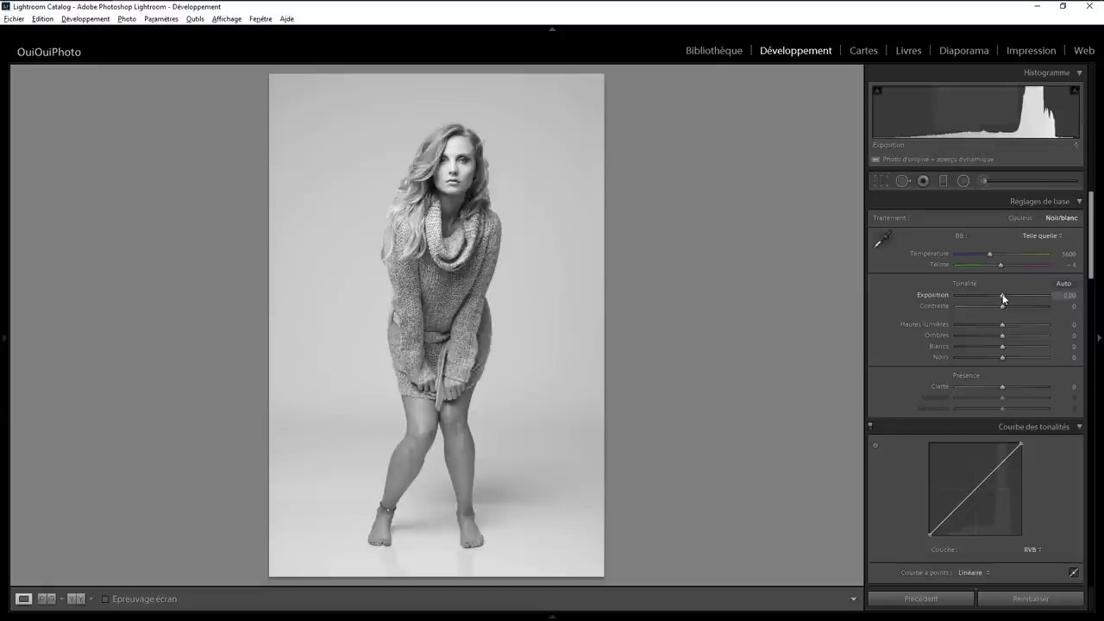
left_click_drag(1003, 298, 1002, 298)
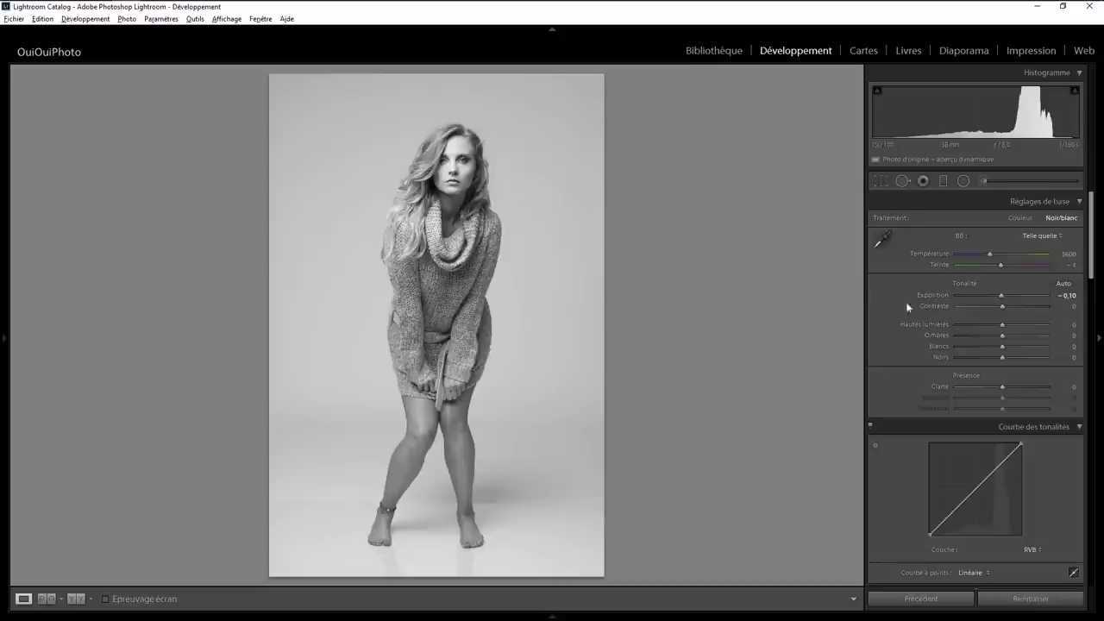
left_click_drag(1003, 307, 1012, 307)
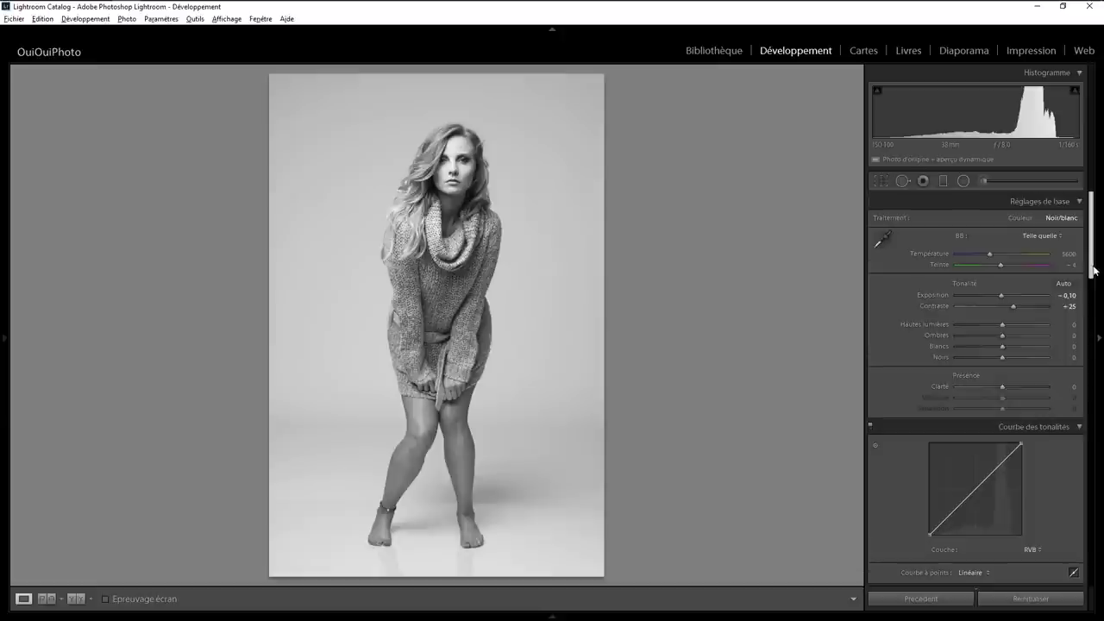
mouse_move(1093, 270)
left_mouse_down()
mouse_move(1093, 509)
mouse_move(1093, 293)
left_mouse_up()
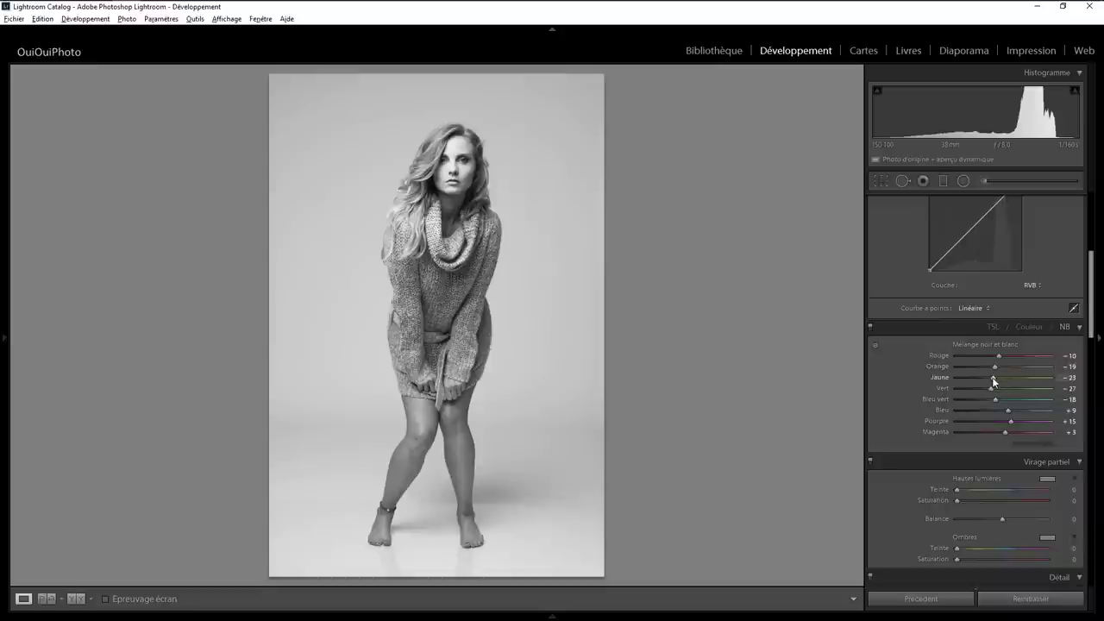
- Raise the Yellow B&W mix for the hair and set Orange to +12 for the skin
mouse_move(993, 380)
left_mouse_down()
mouse_move(1032, 381)
mouse_move(998, 377)
mouse_move(1028, 377)
mouse_move(998, 380)
mouse_move(1014, 382)
left_mouse_up()
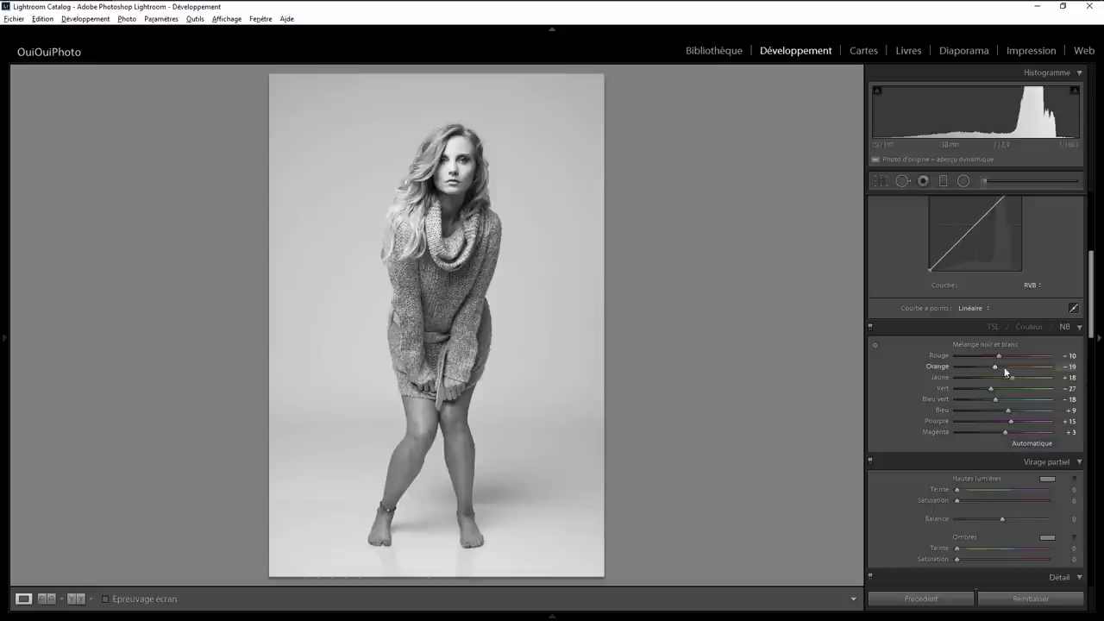
left_click_drag(995, 365, 1011, 366)
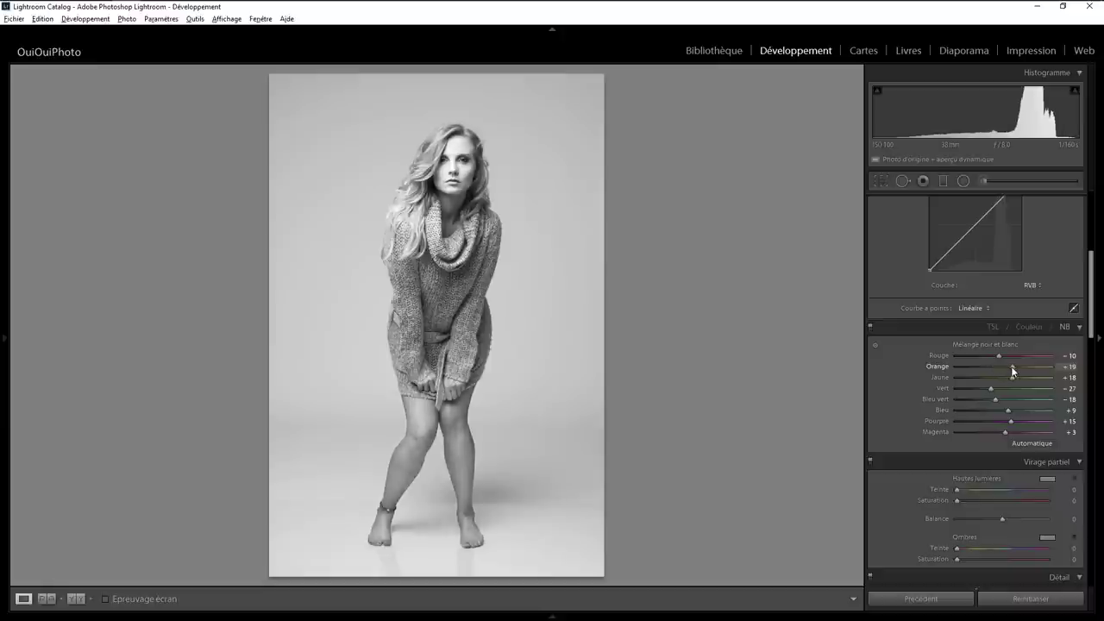
double_click(1014, 369)
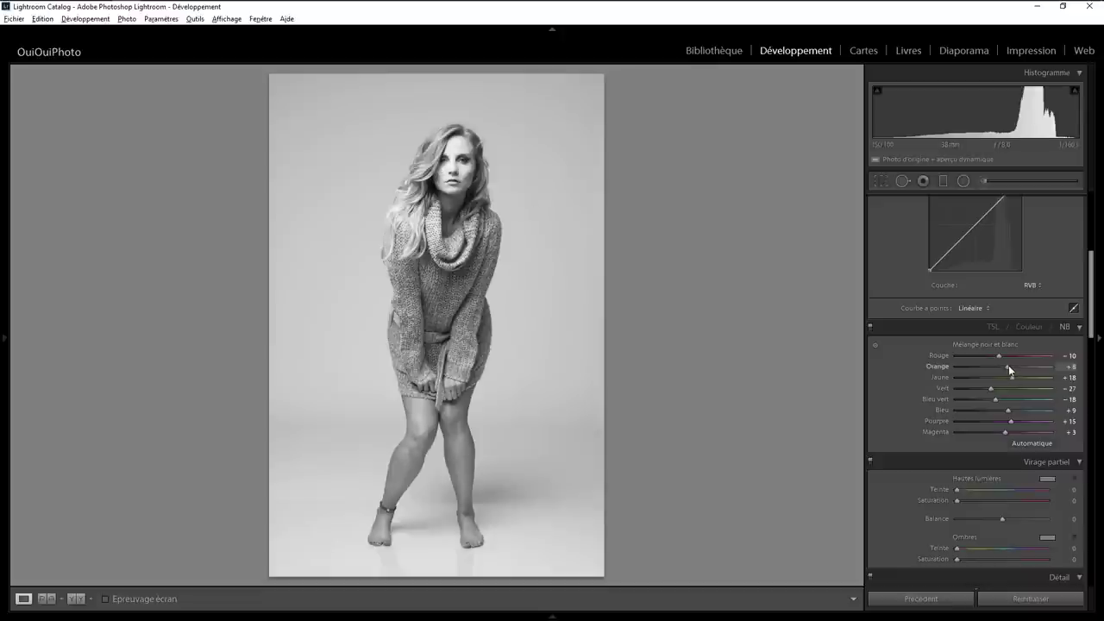
left_click_drag(1009, 365, 1003, 370)
- Draw a radial filter around the face and lower its Highlights to −16
left_click(964, 180)
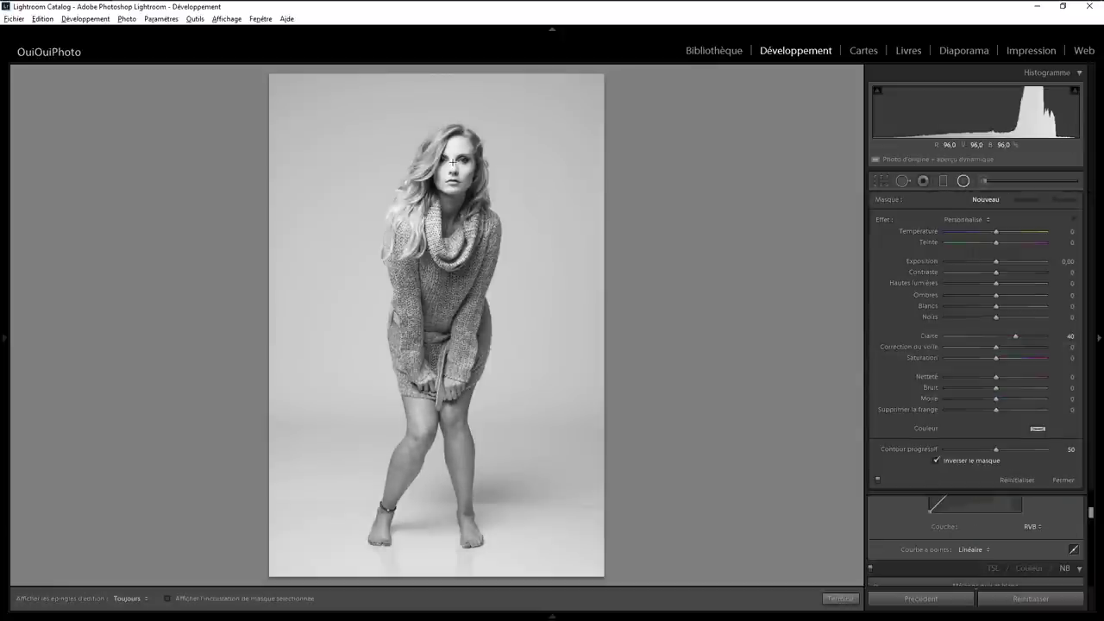
left_click_drag(453, 160, 479, 200)
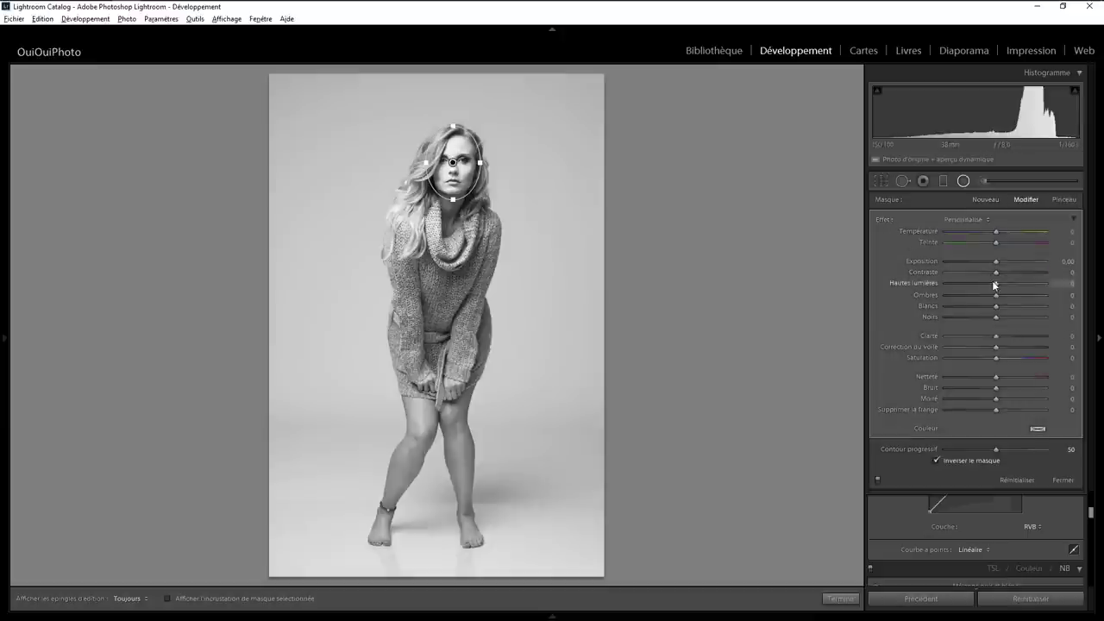
left_click_drag(983, 281, 935, 284)
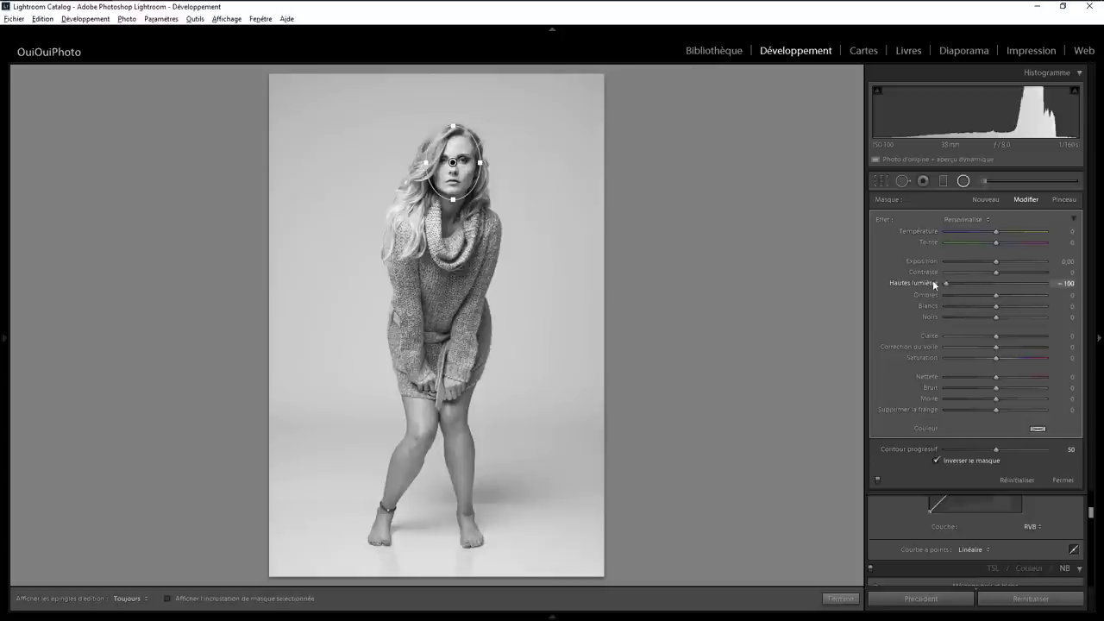
mouse_move(1008, 282)
left_mouse_down()
mouse_move(1035, 282)
mouse_move(990, 288)
left_mouse_up()
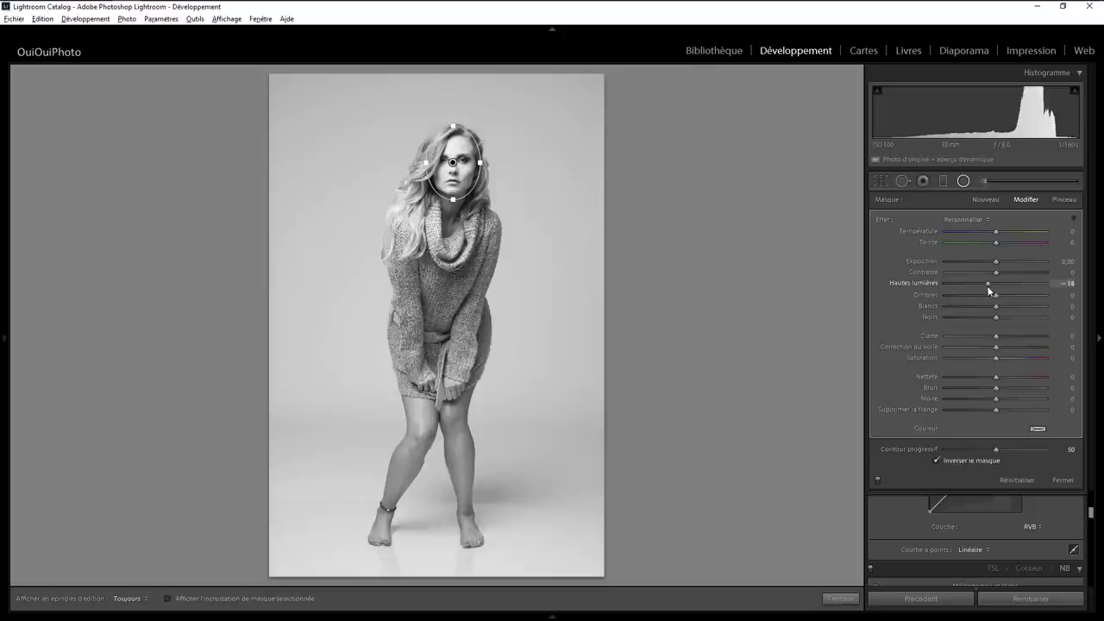
left_click(966, 182)
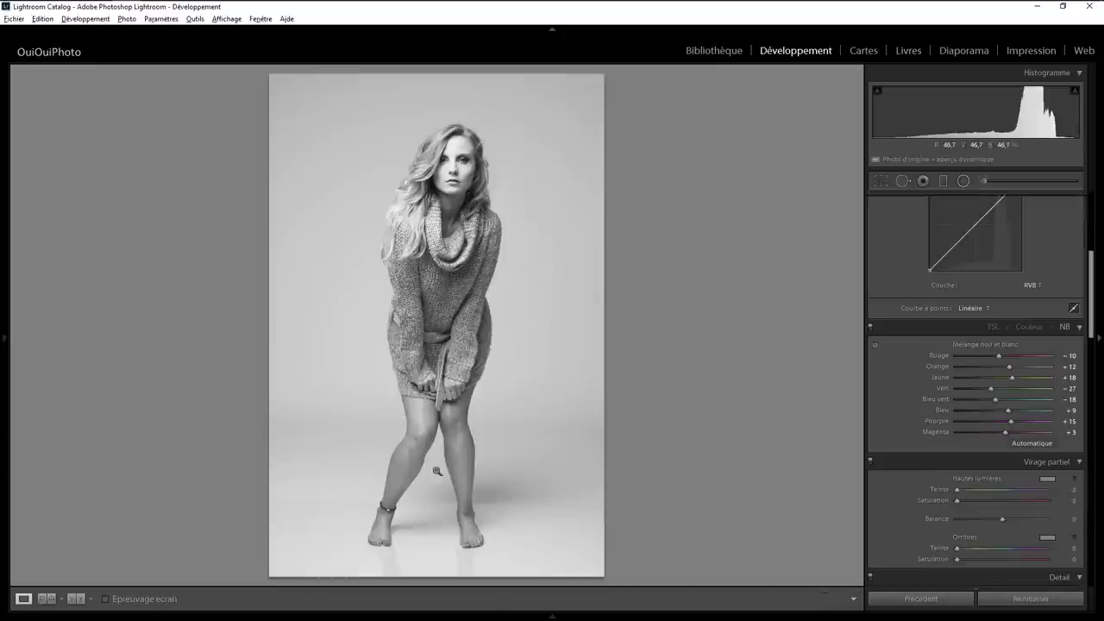
- Draw a wide radial filter over the legs and floor, reset its effects, and set Shadows to +100
left_click(964, 181)
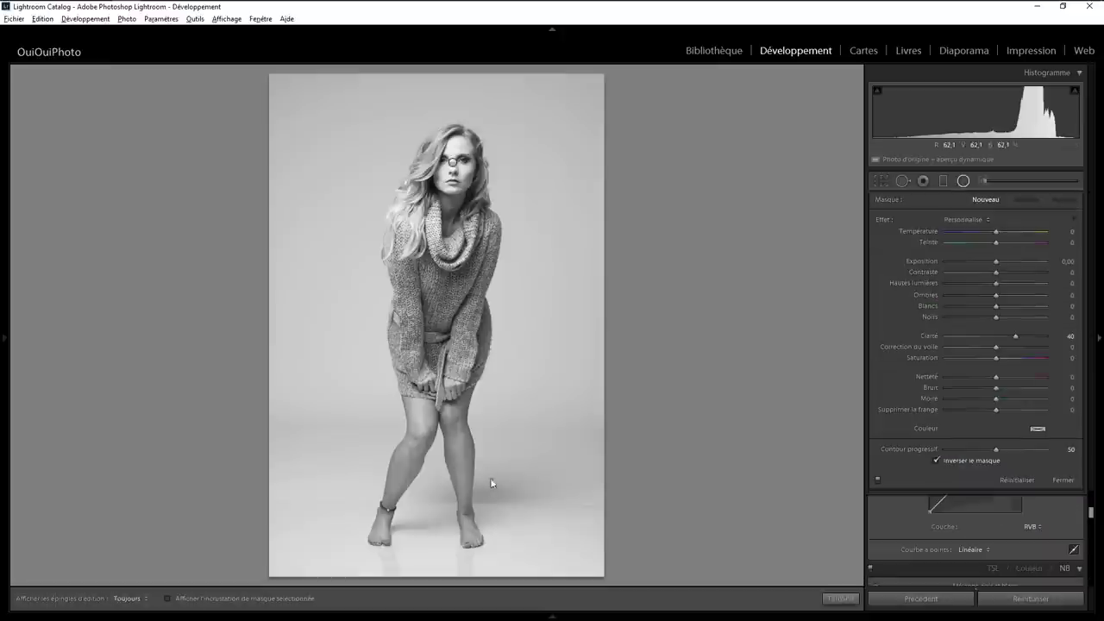
left_click_drag(421, 446, 610, 595)
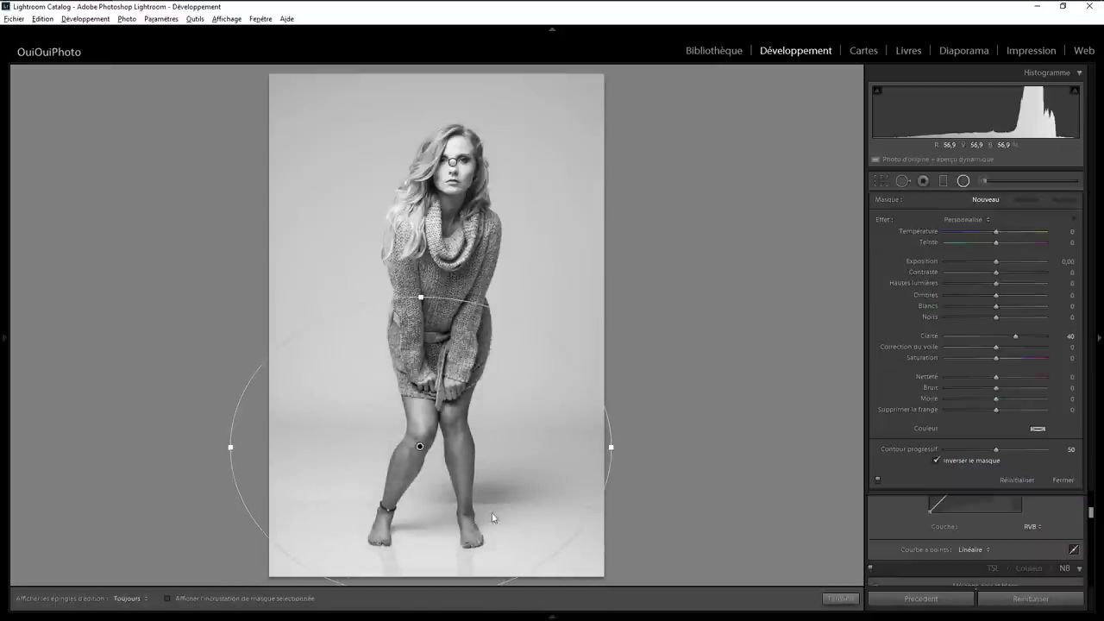
left_click_drag(420, 446, 429, 527)
left_click_drag(617, 526, 687, 527)
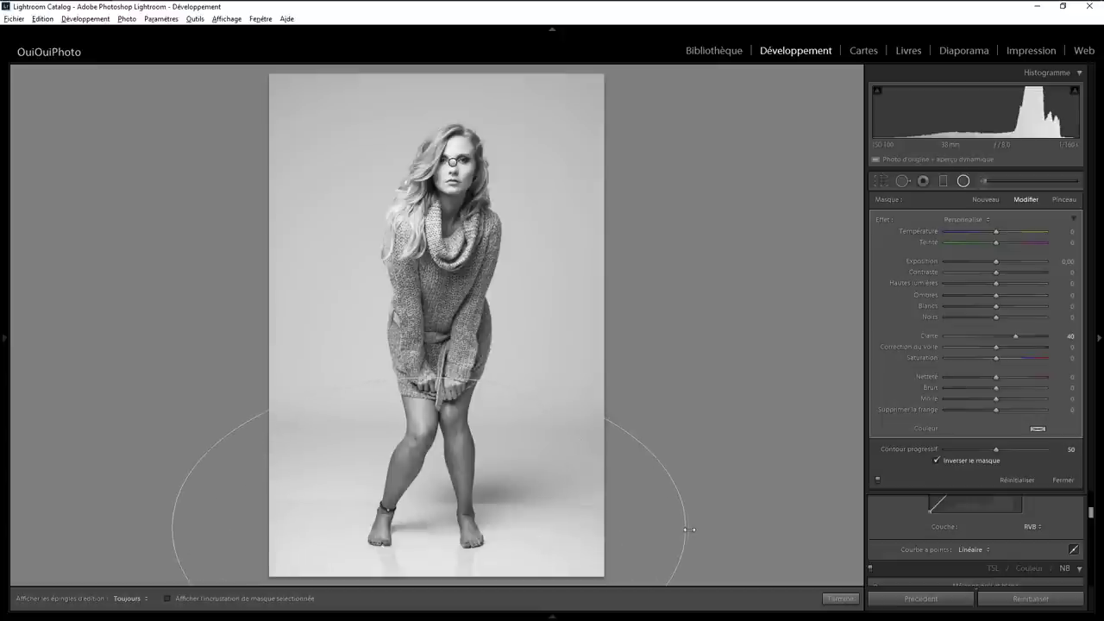
double_click(884, 221)
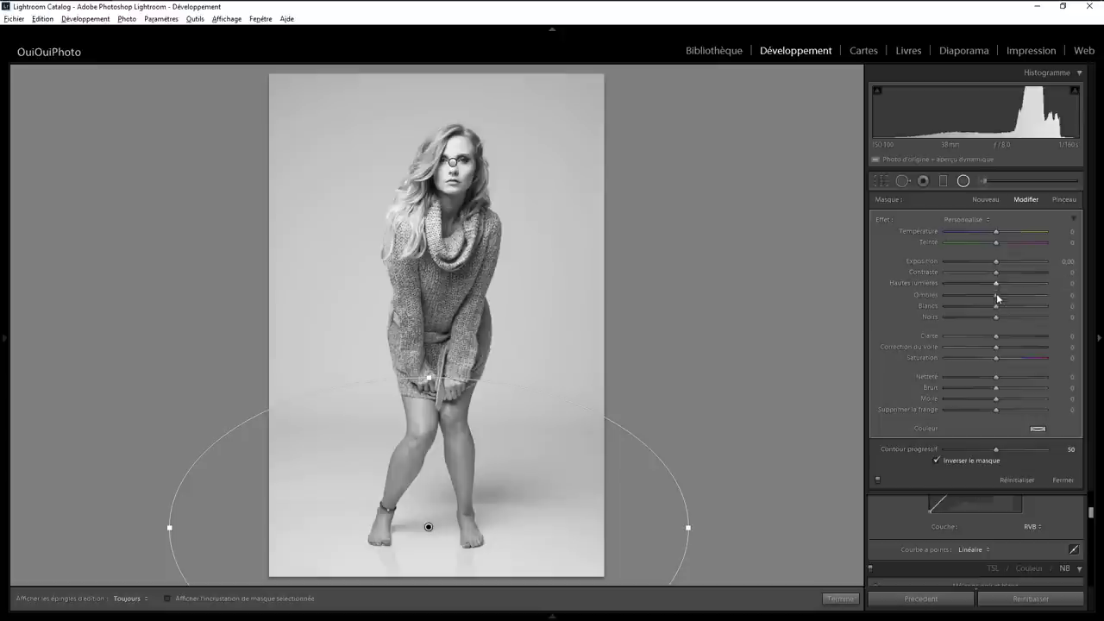
left_click_drag(996, 295, 1076, 305)
left_click_drag(1038, 302, 1063, 306)
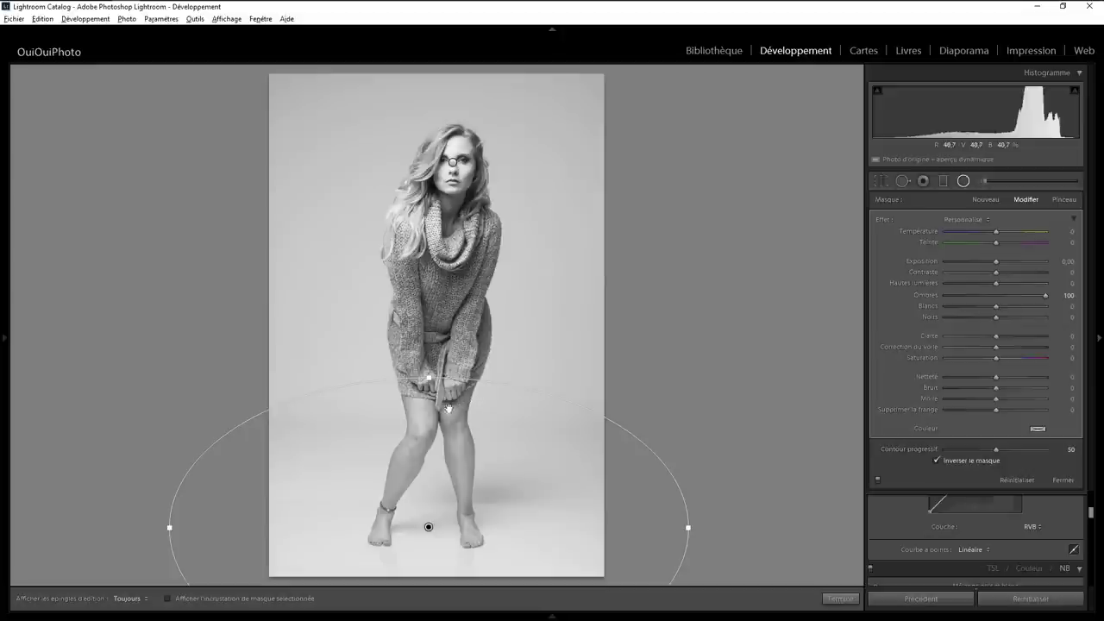
left_click(840, 598)
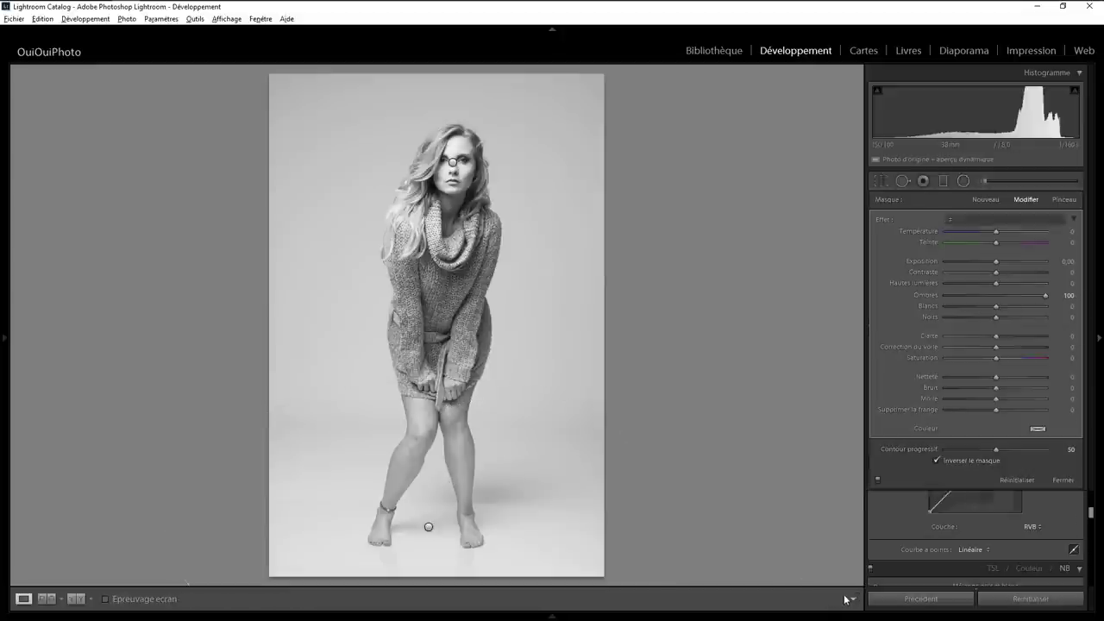
- Draw a radial filter around the knees and lower the Orange B&W mix to −8
left_click(963, 181)
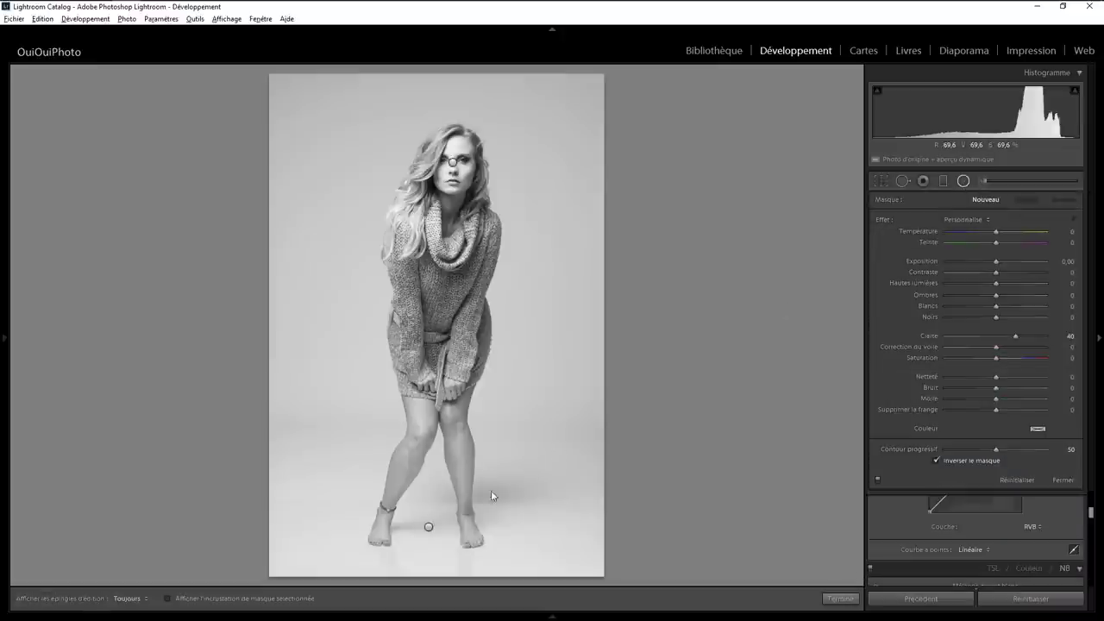
left_click_drag(460, 444, 517, 550)
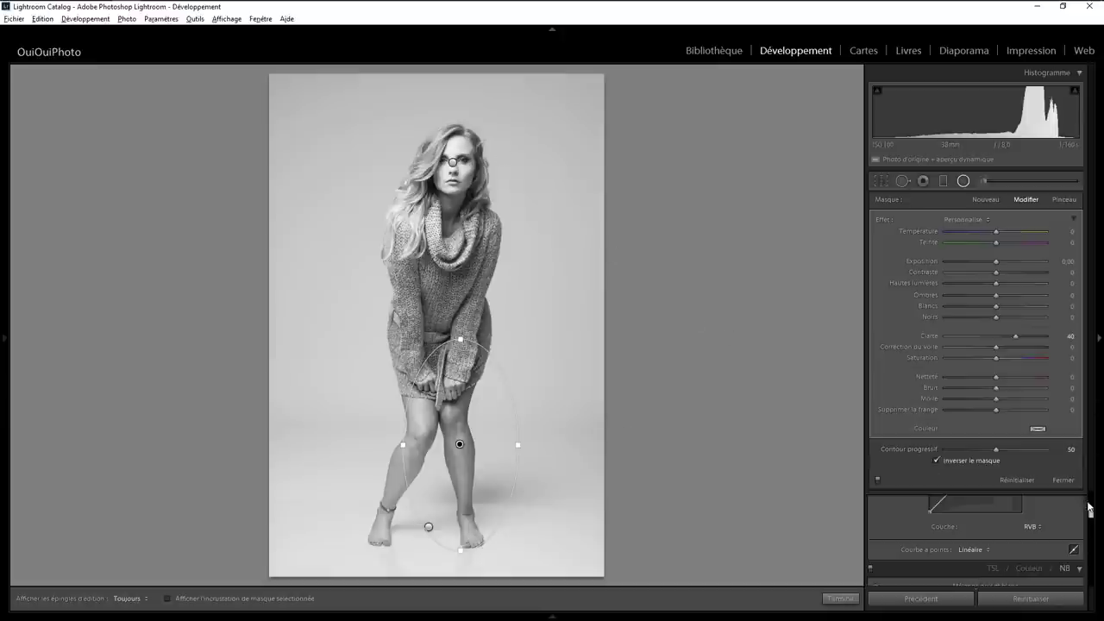
mouse_move(1092, 512)
left_mouse_down()
mouse_move(1099, 589)
mouse_move(1098, 516)
left_mouse_up()
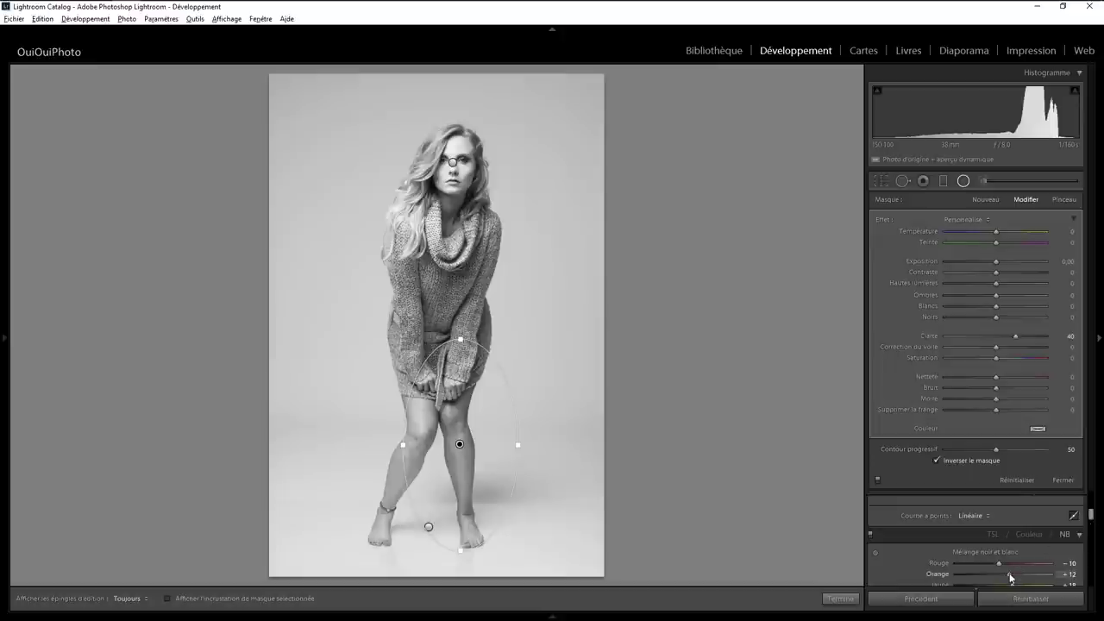
left_click_drag(993, 576, 996, 577)
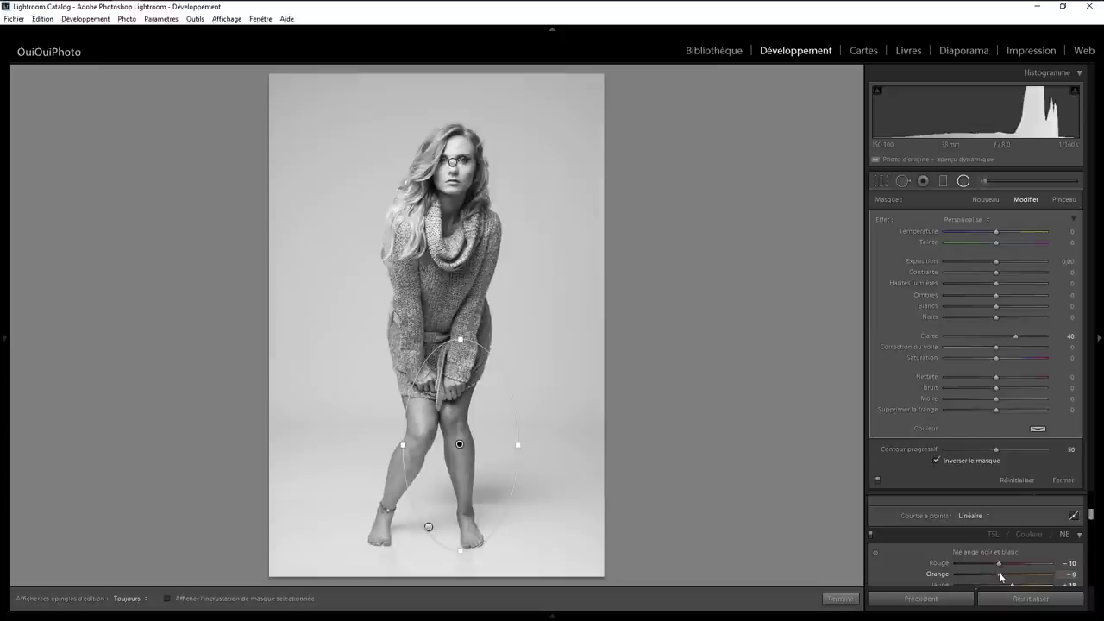
- Delete the face radial filter and reselect the knee filter
left_click(452, 163)
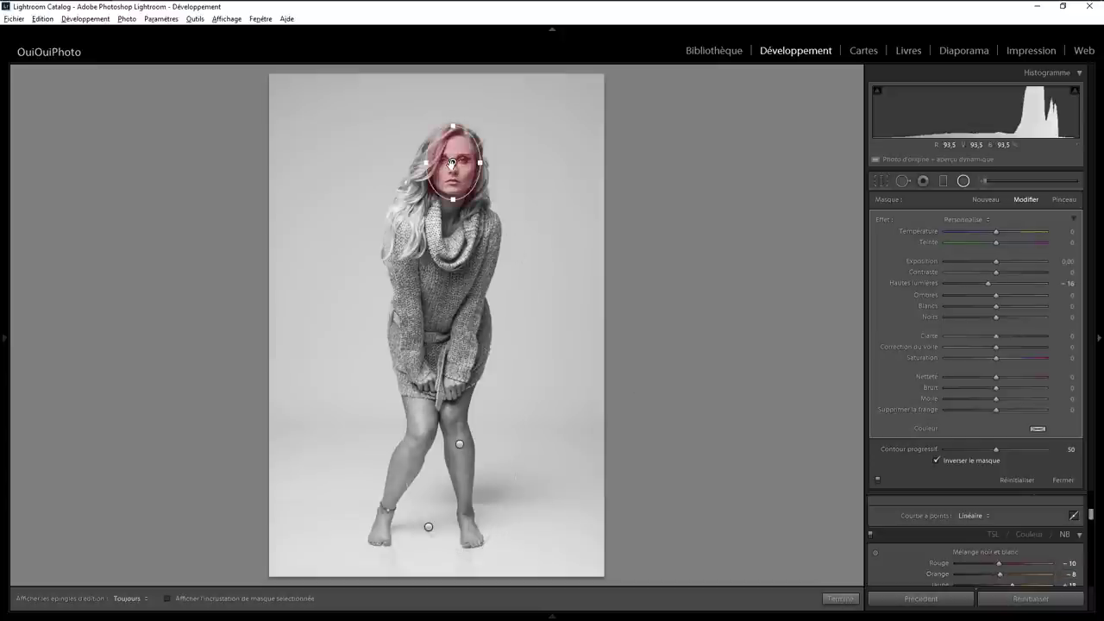
key("Delete")
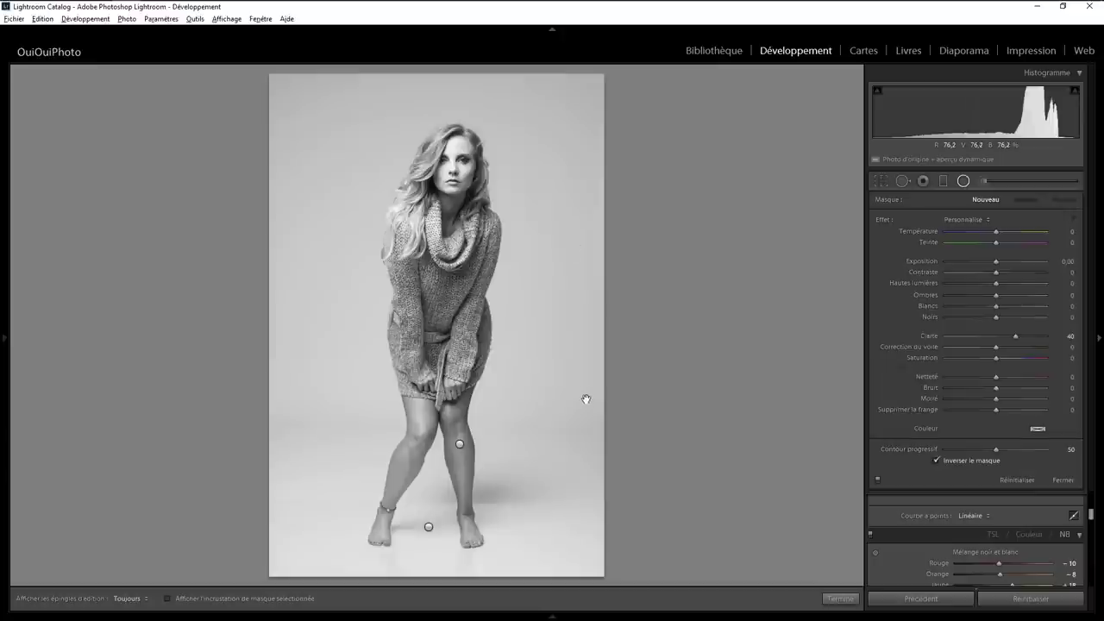
left_click(459, 444)
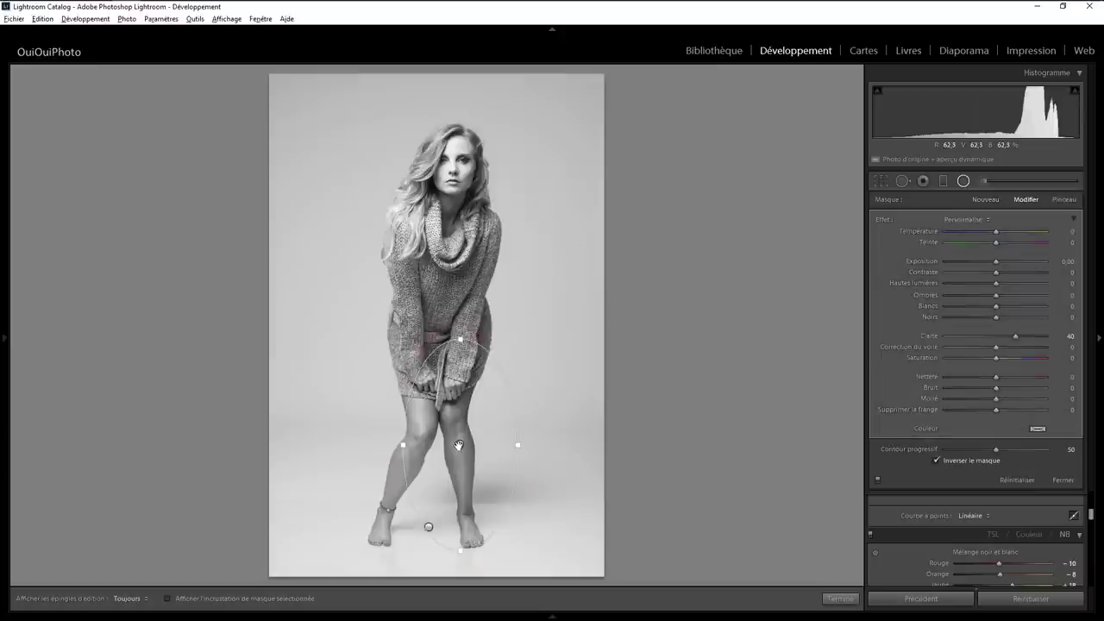
- Reset the knee filter's effects, set its Shadows to 100, and shift it lower
double_click(888, 222)
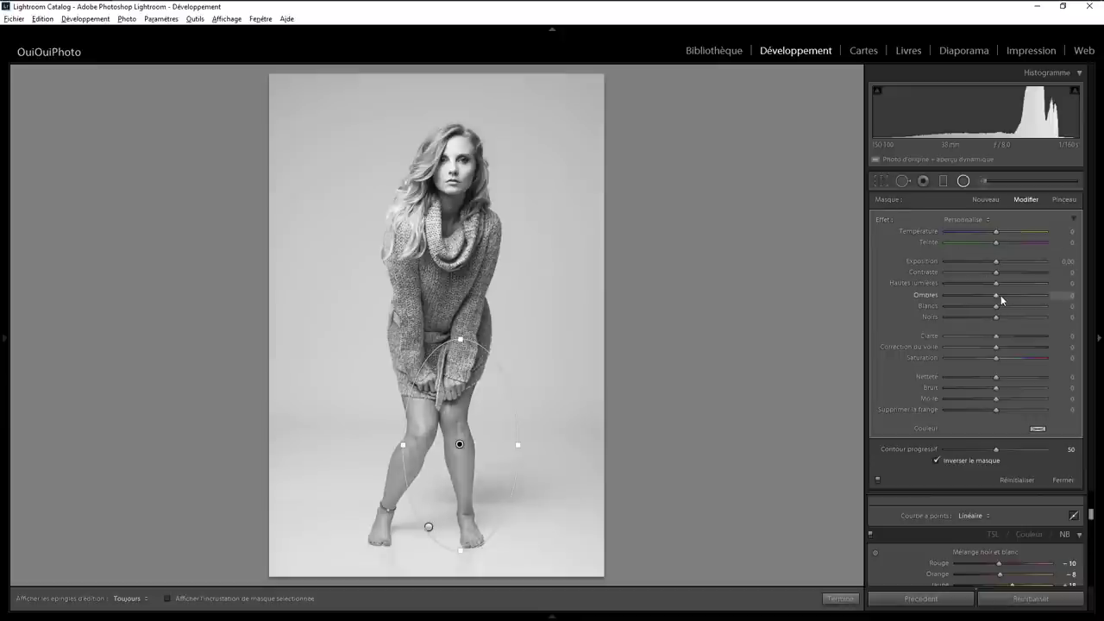
left_click_drag(999, 298, 1048, 297)
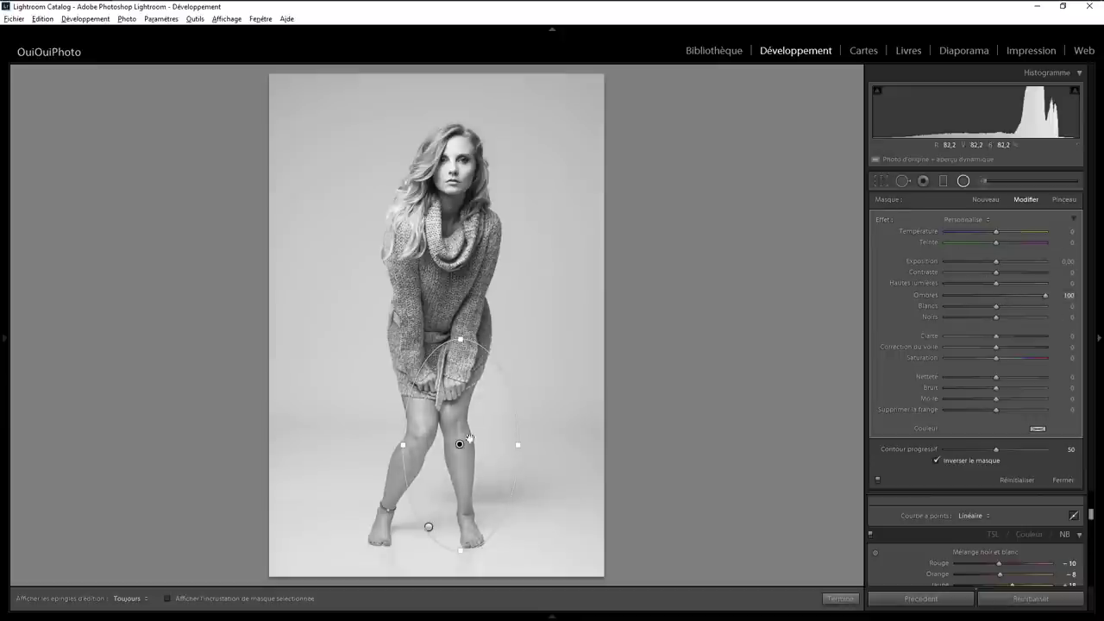
mouse_move(461, 444)
left_mouse_down()
mouse_move(466, 473)
mouse_move(505, 474)
left_mouse_up()
- Duplicate the knee filter onto the left leg and tilt it to follow the leg
right_click(467, 474)
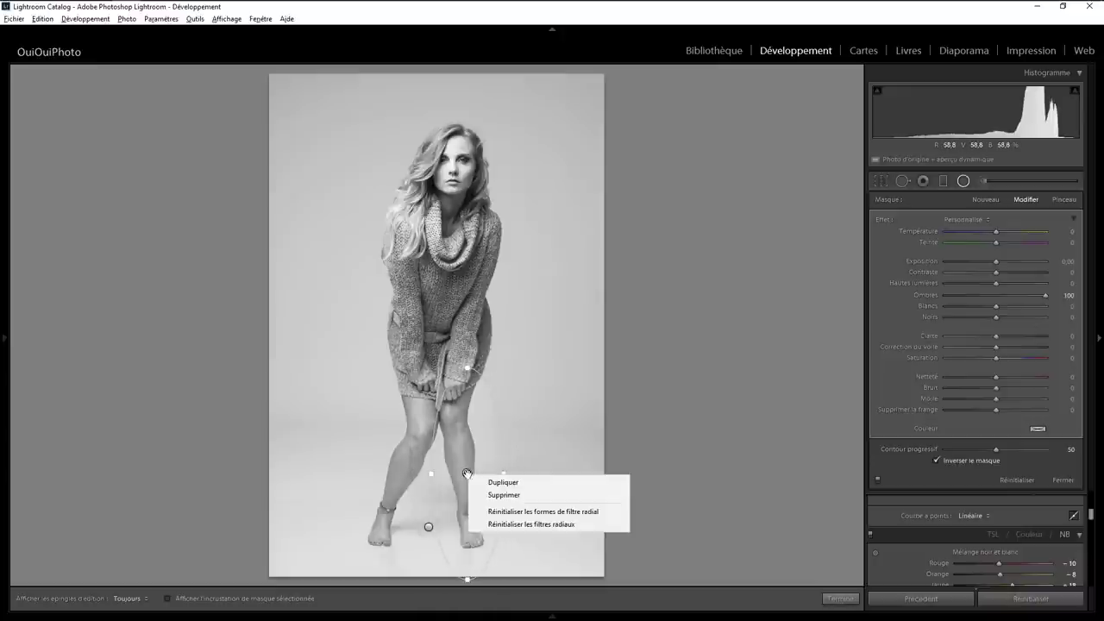
left_click(503, 482)
left_click_drag(467, 473, 396, 475)
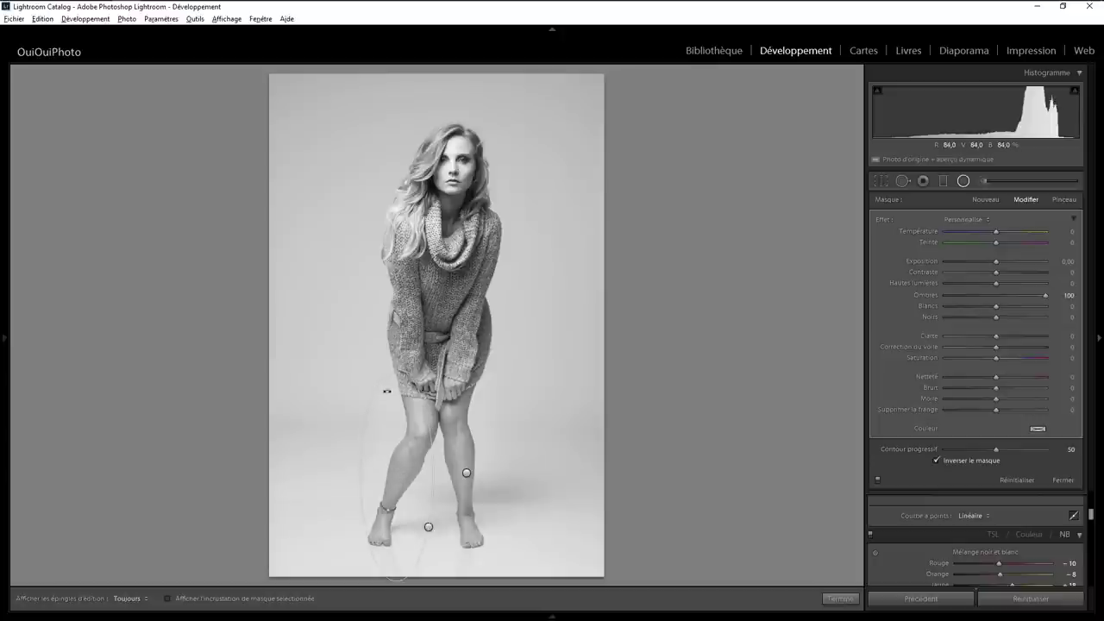
left_click_drag(386, 391, 403, 399)
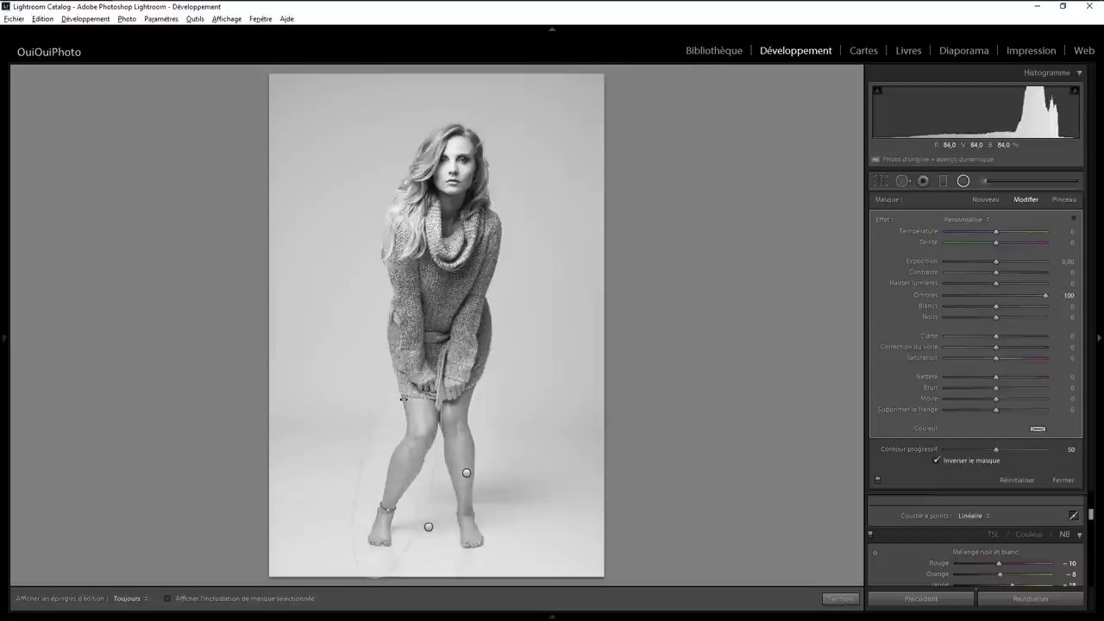
left_click(840, 598)
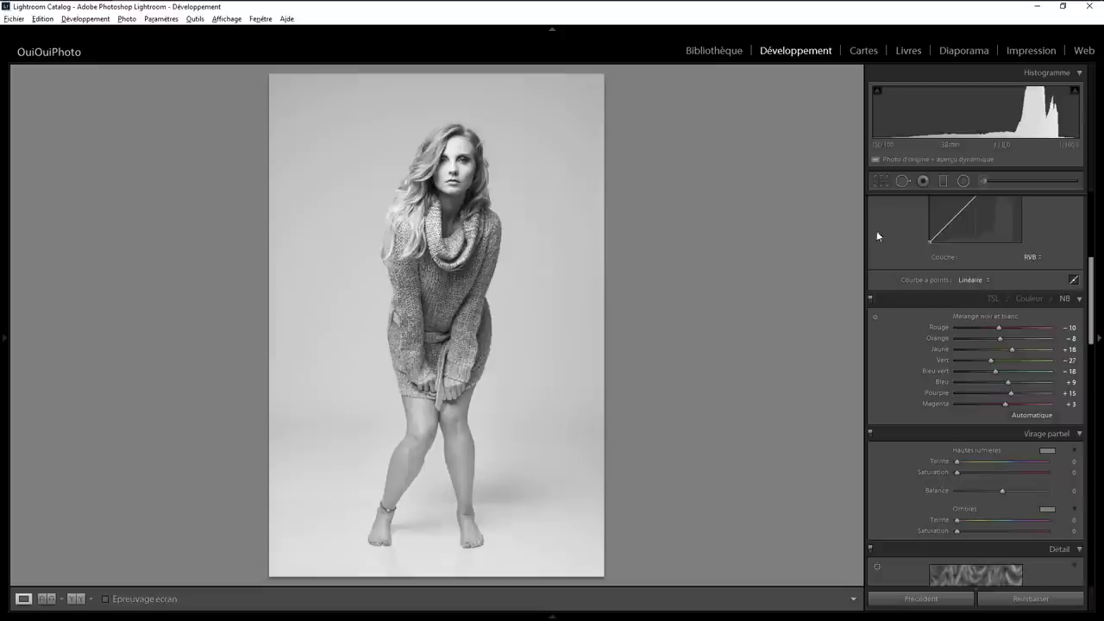
- Raise the Exposure of the radial filter between the feet to 0,25
left_click(959, 182)
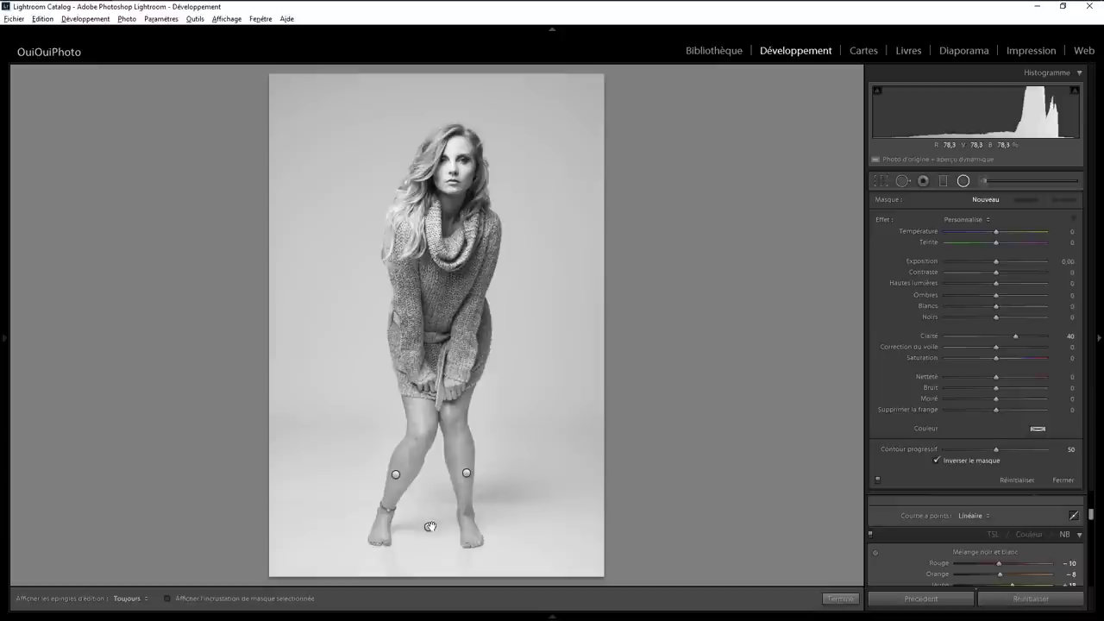
left_click(430, 526)
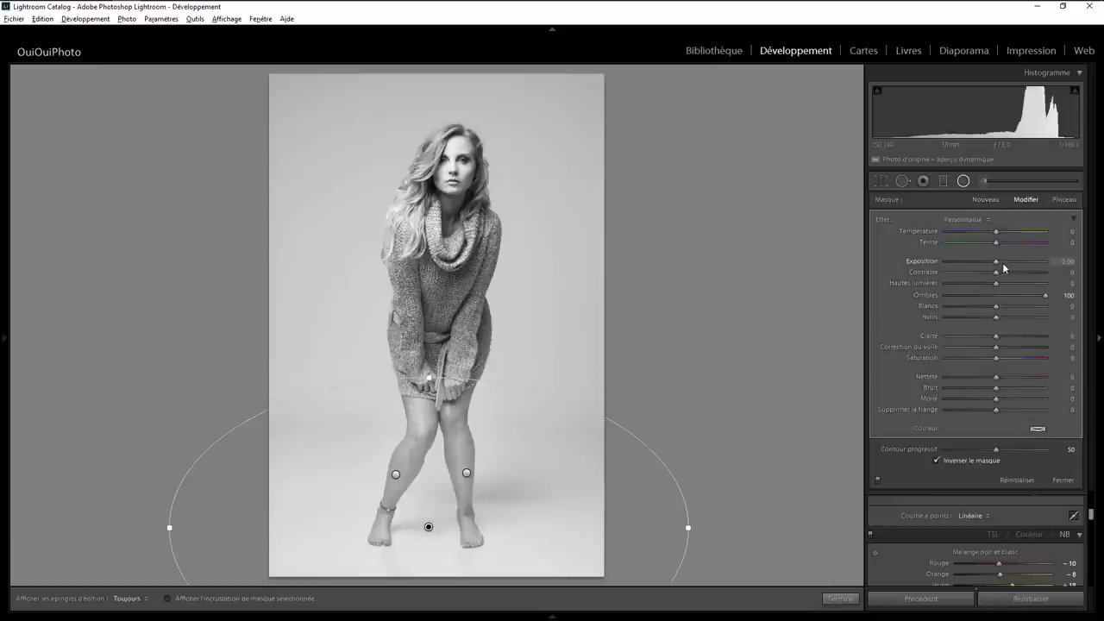
left_click_drag(996, 261, 999, 261)
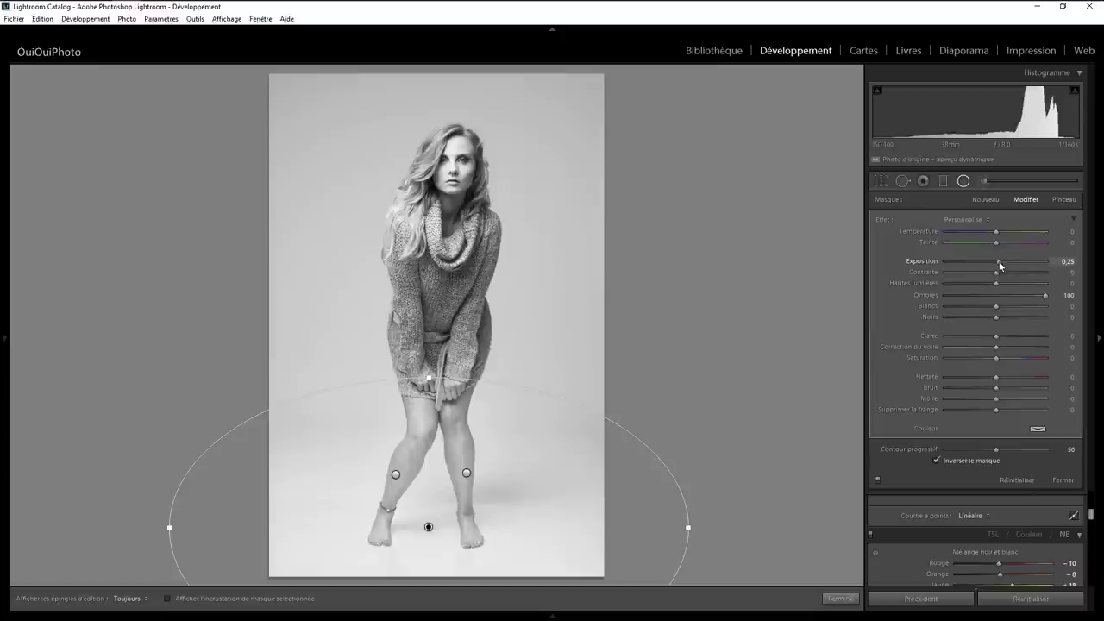
left_click(844, 598)
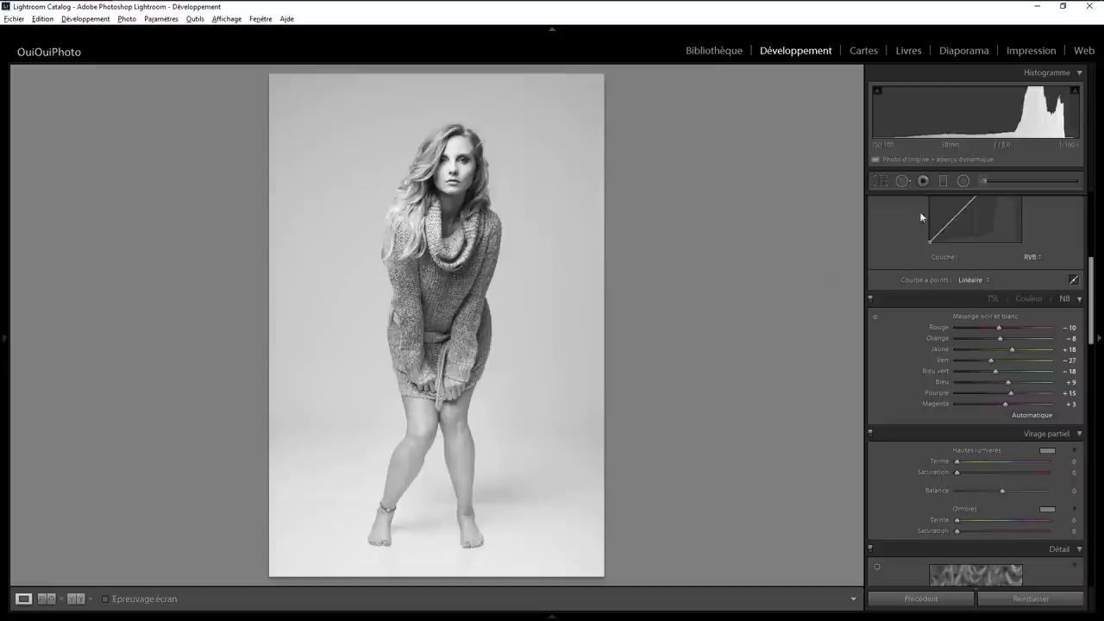
- Draw a small radial filter over the hands with Clarity reset and Shadows lowered to −87
left_click(965, 180)
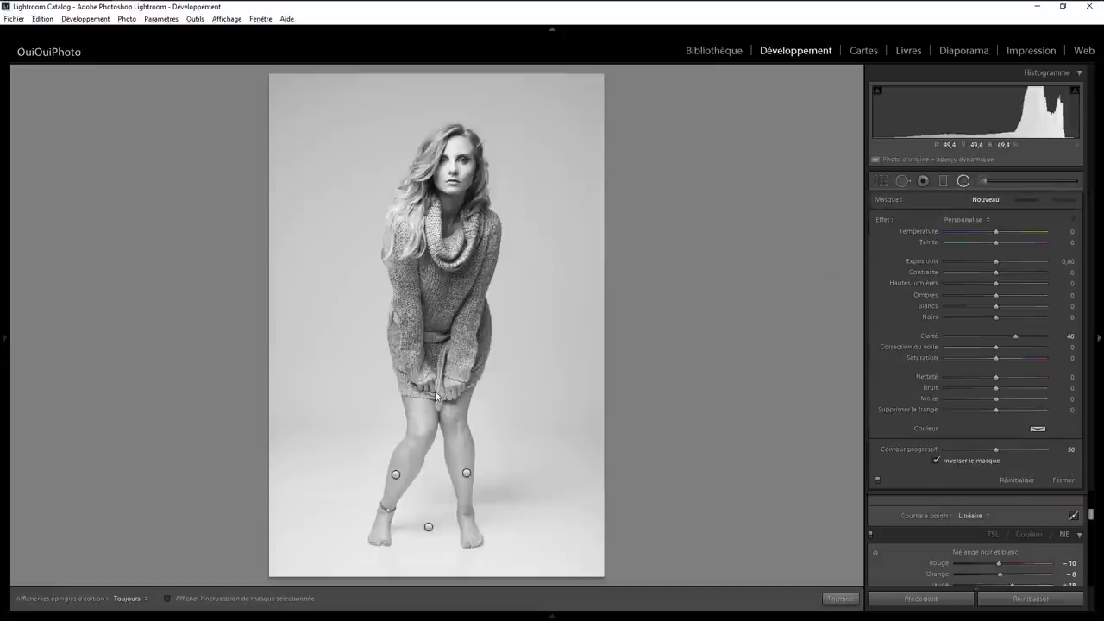
left_click_drag(440, 388, 447, 412)
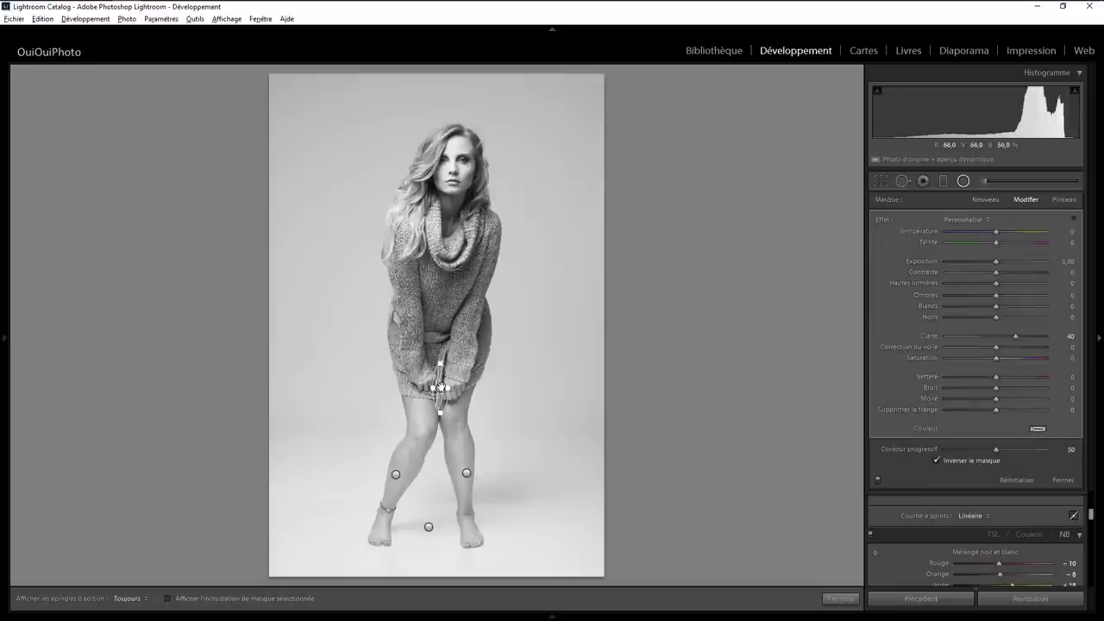
double_click(1013, 337)
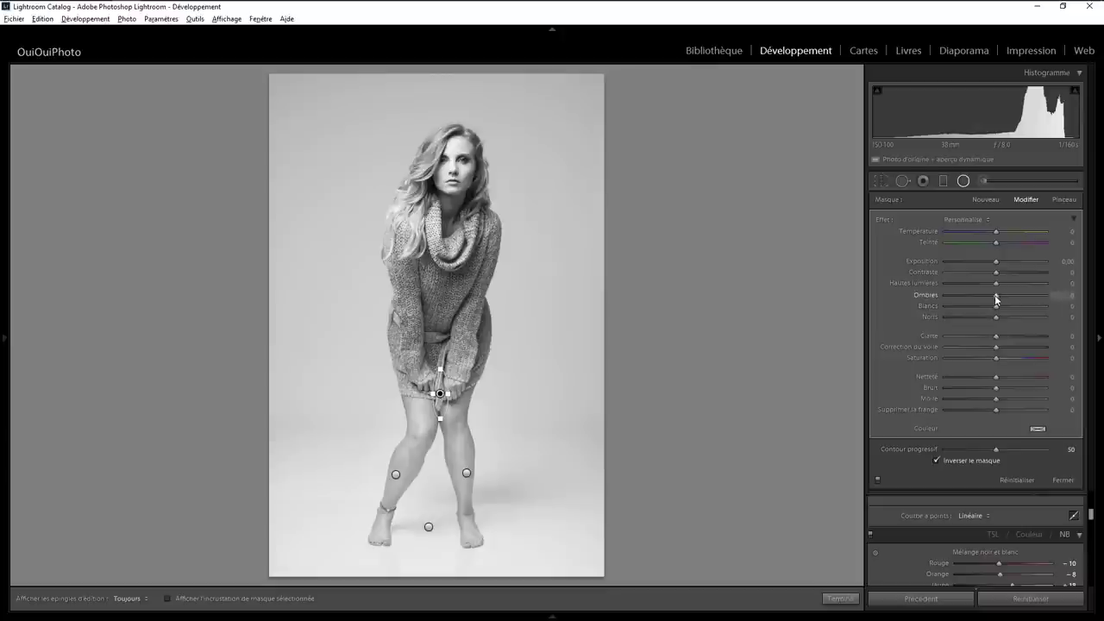
left_click_drag(997, 298, 949, 297)
- Duplicate the hands filter, delete a misplaced copy, and place another copy beside the hands
right_click(441, 393)
left_click(439, 396)
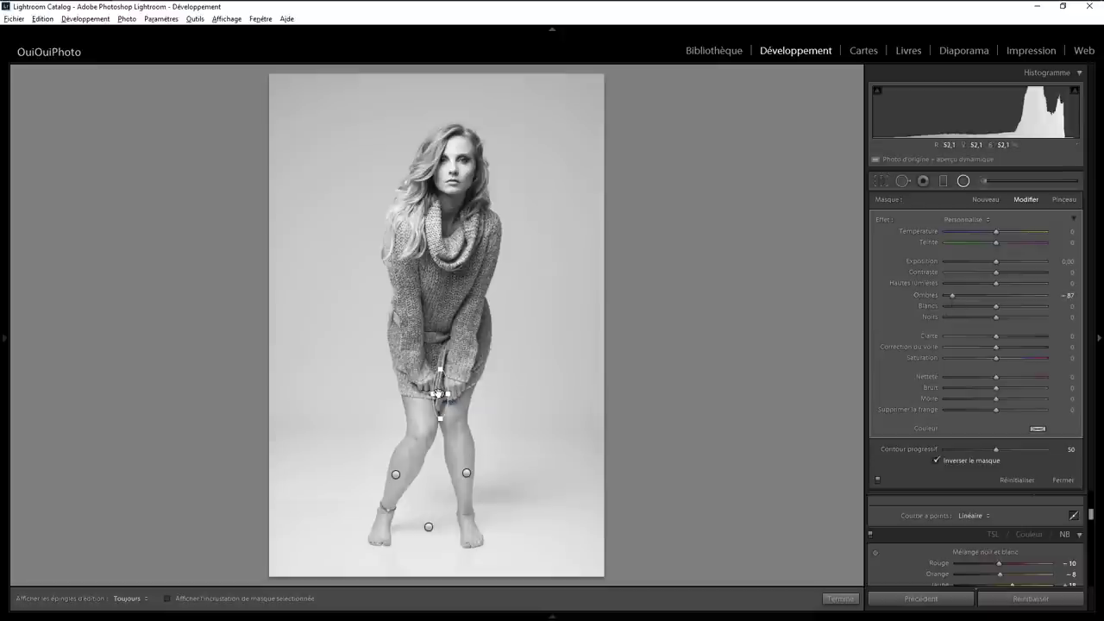
left_click_drag(438, 395, 455, 368)
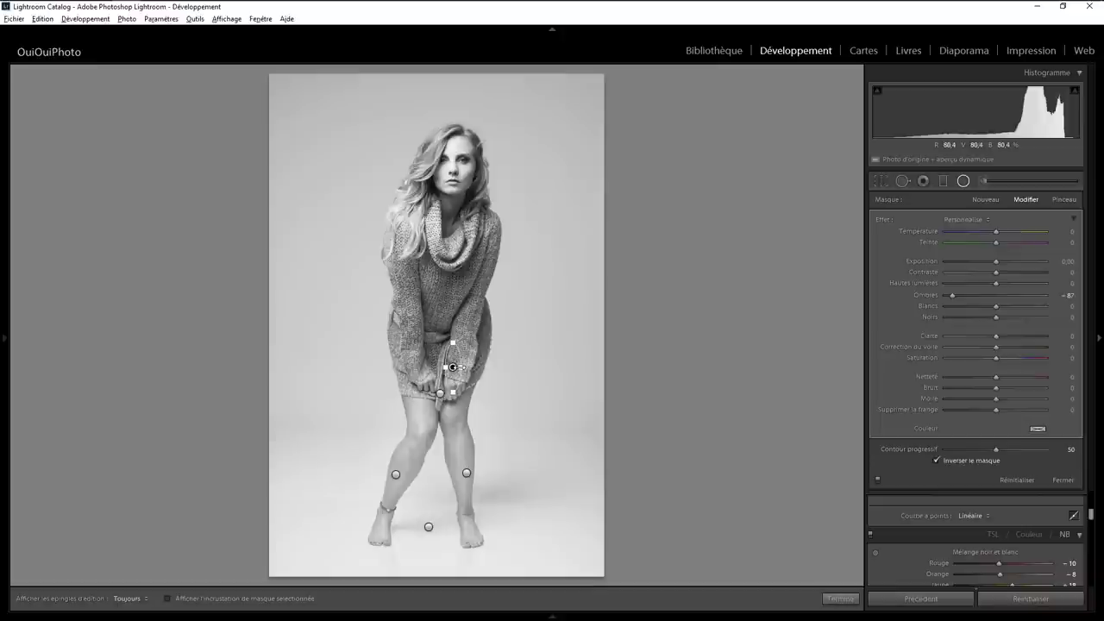
key("Delete")
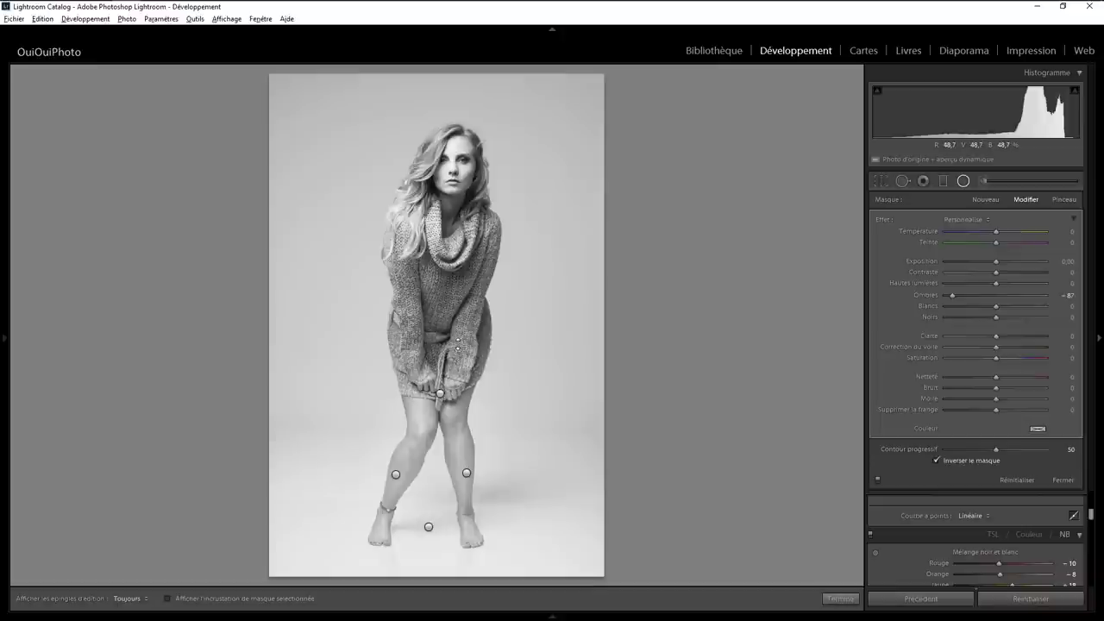
right_click(461, 368)
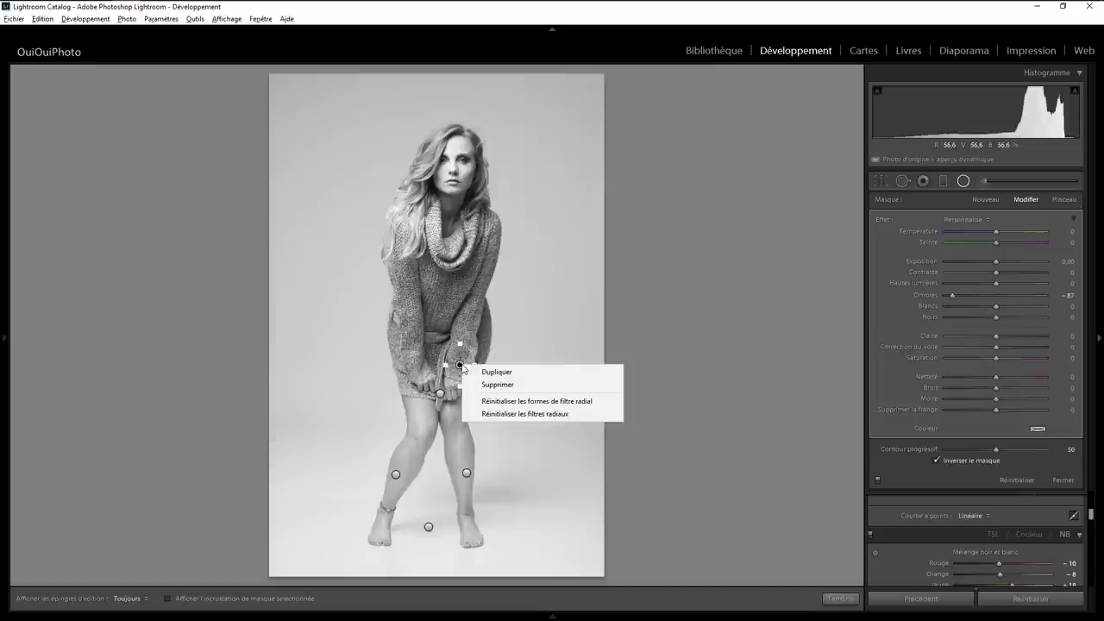
left_click(474, 369)
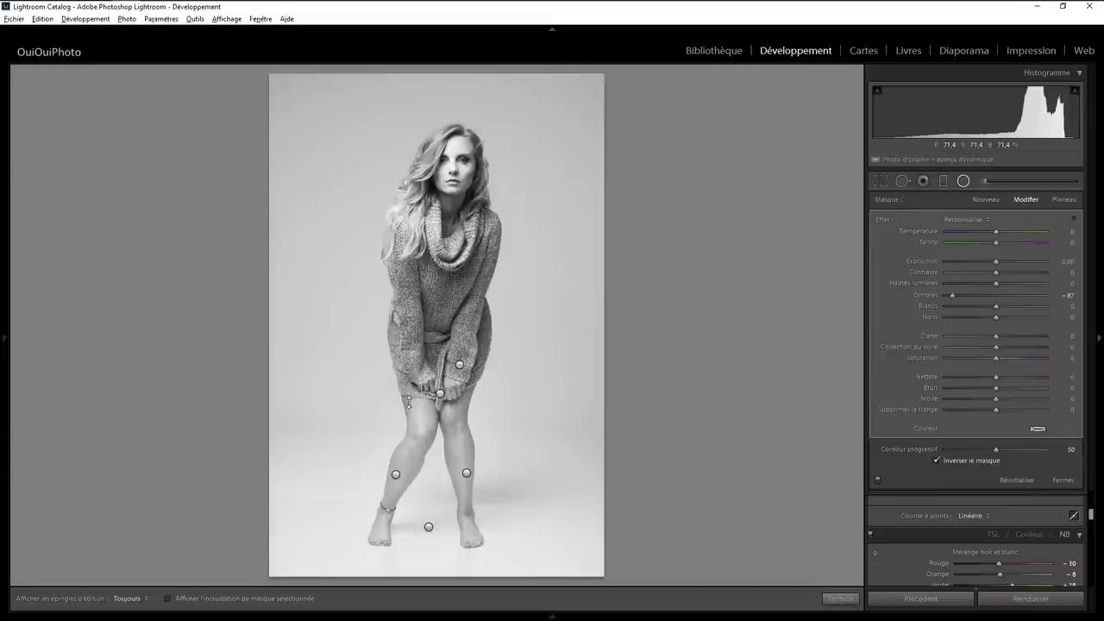
left_click_drag(409, 394, 431, 390)
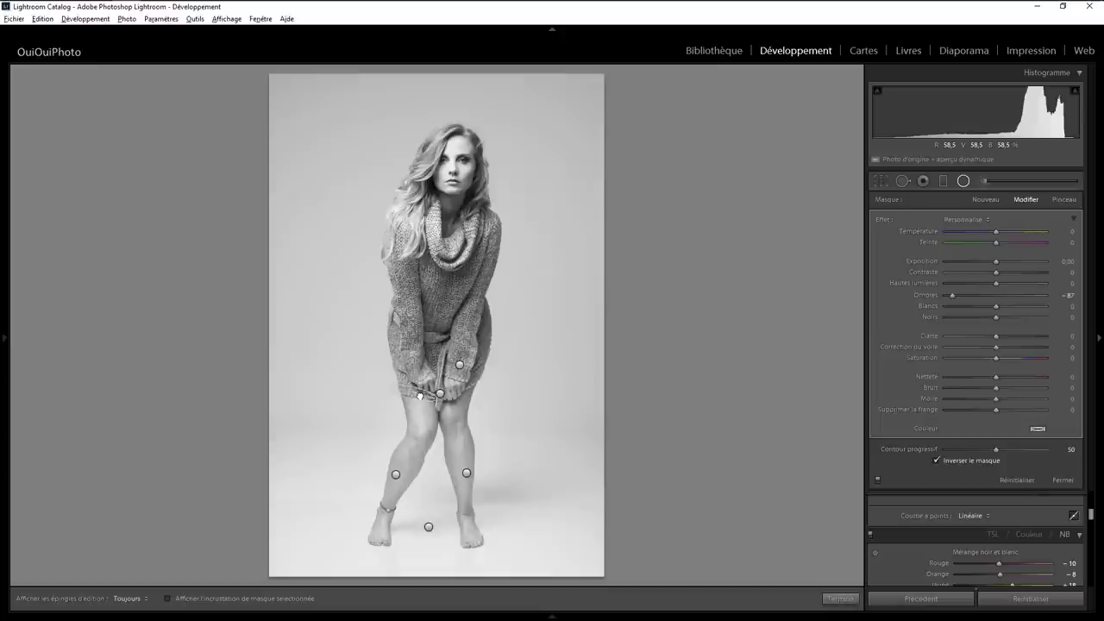
left_click(841, 599)
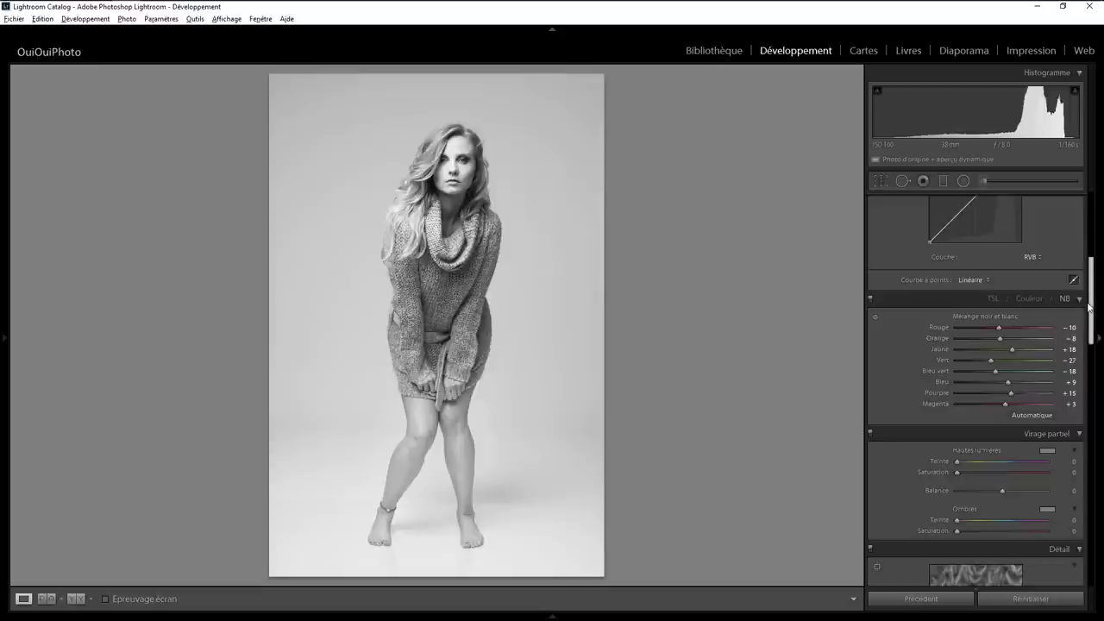
- Create an Adjustment Brush with high Clarity and paint it onto the sweater
left_click_drag(1092, 314, 1091, 250)
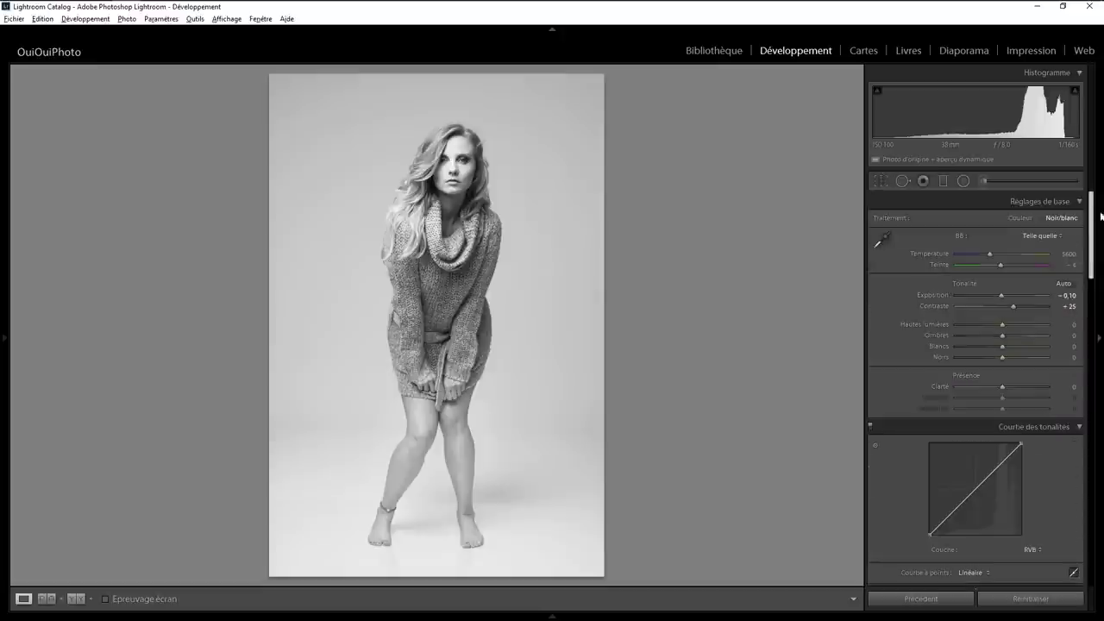
left_click(981, 180)
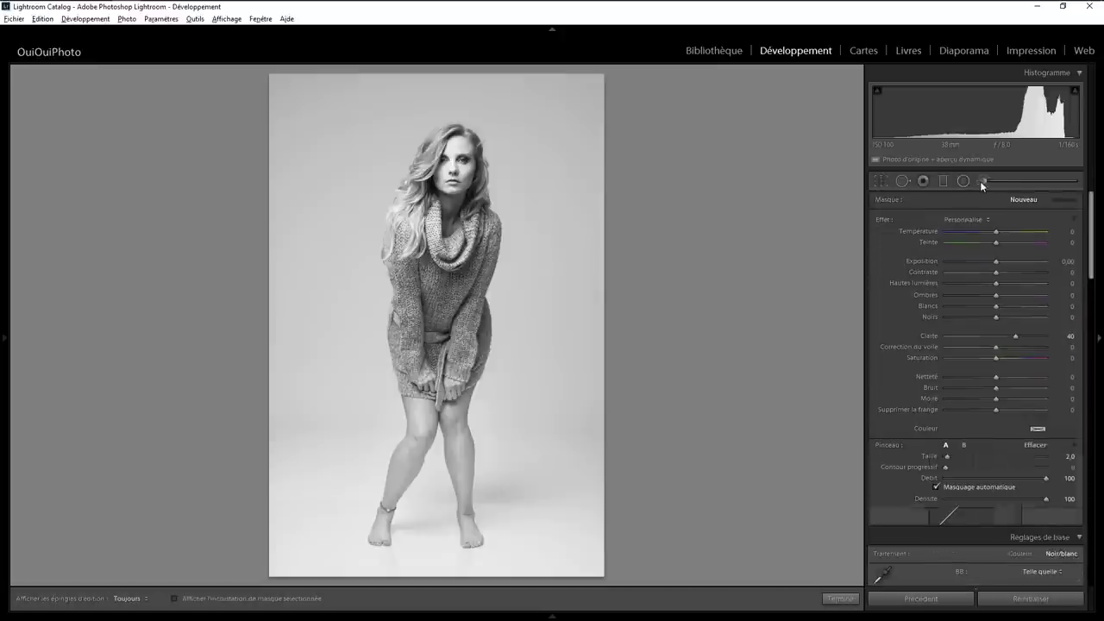
left_click(1014, 336)
left_click_drag(1014, 337, 995, 339)
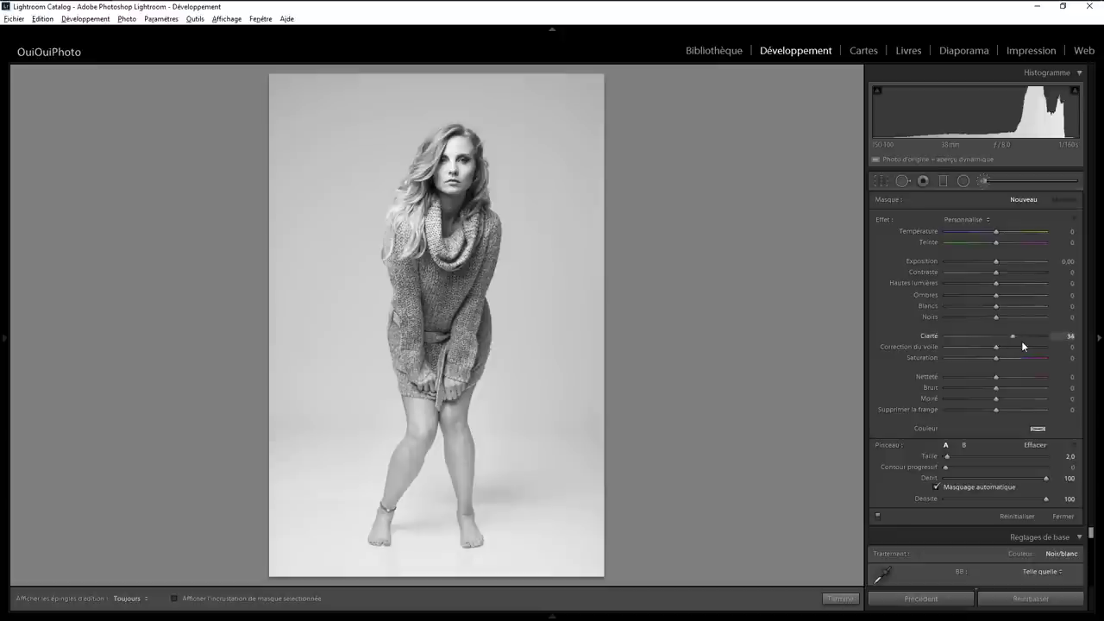
scroll(444, 290, "up", 3)
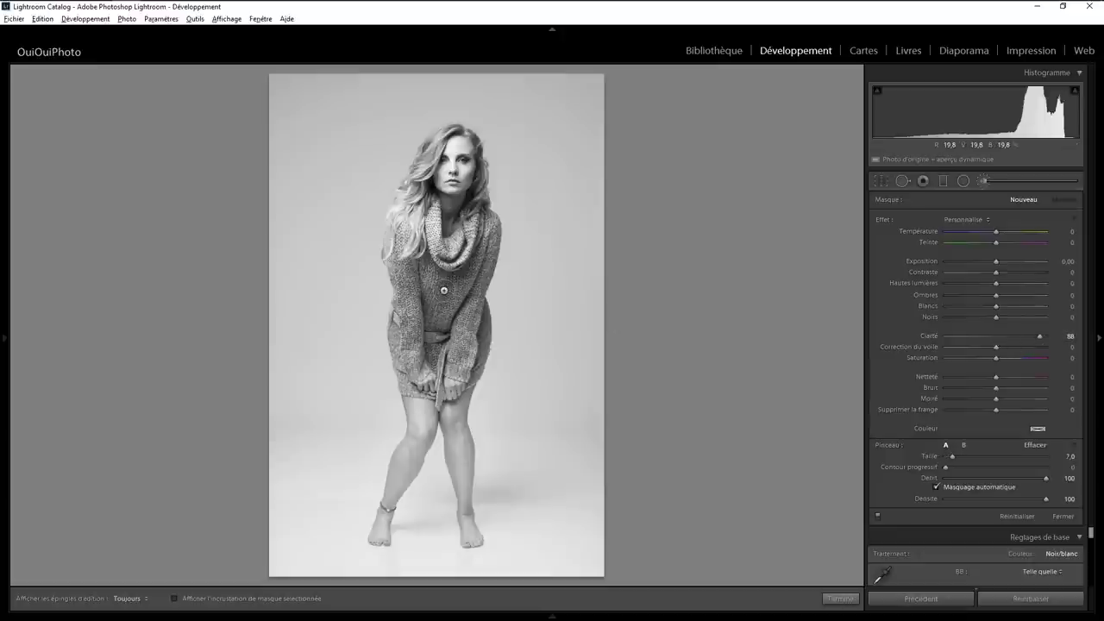
scroll(440, 302, "up", 2)
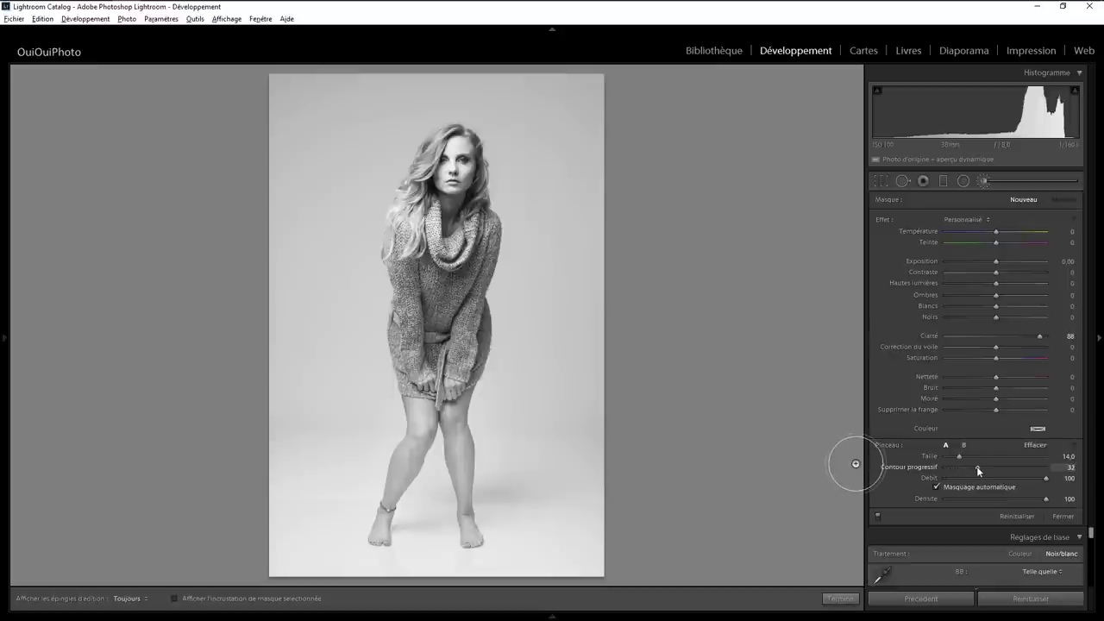
scroll(419, 233, "down", 2)
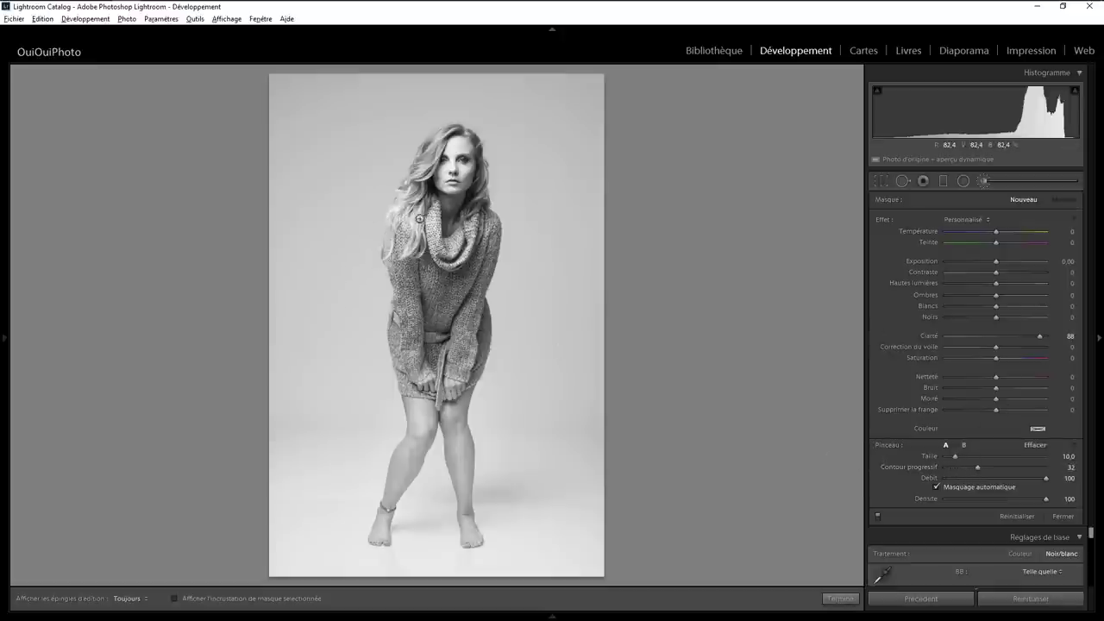
key("h")
mouse_move(419, 218)
left_mouse_down()
mouse_move(458, 271)
mouse_move(430, 374)
mouse_move(443, 311)
mouse_move(488, 289)
left_mouse_up()
- Paint clarity onto the hair on the left with a smaller brush, reducing Clarity to 29
key("h")
scroll(422, 173, "down", 5)
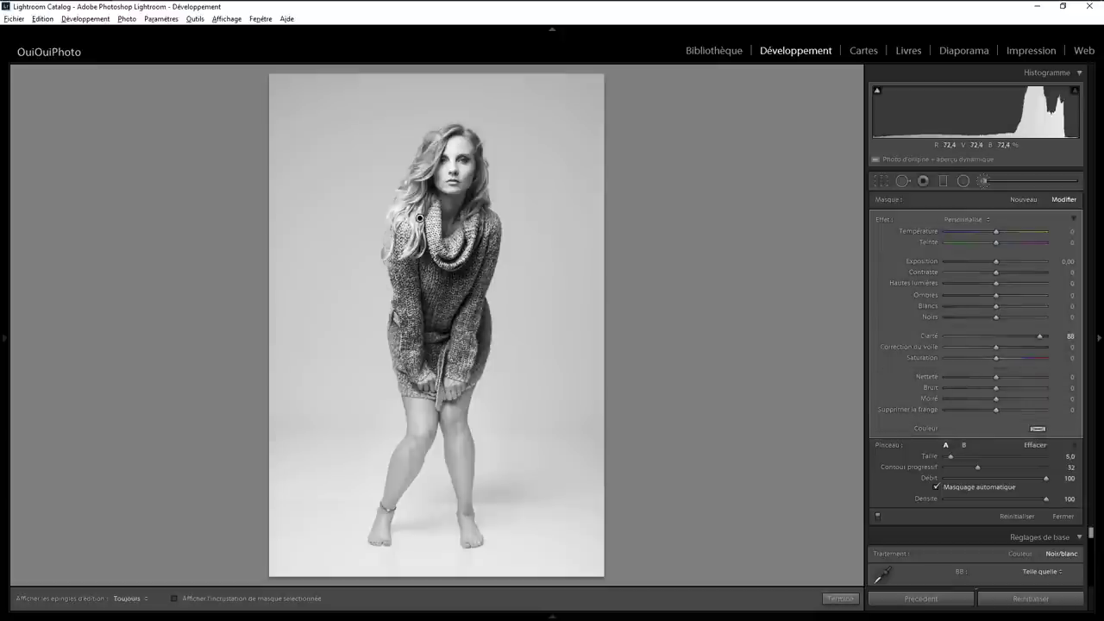
scroll(445, 138, "down", 2)
key("h")
left_click_drag(439, 140, 400, 211)
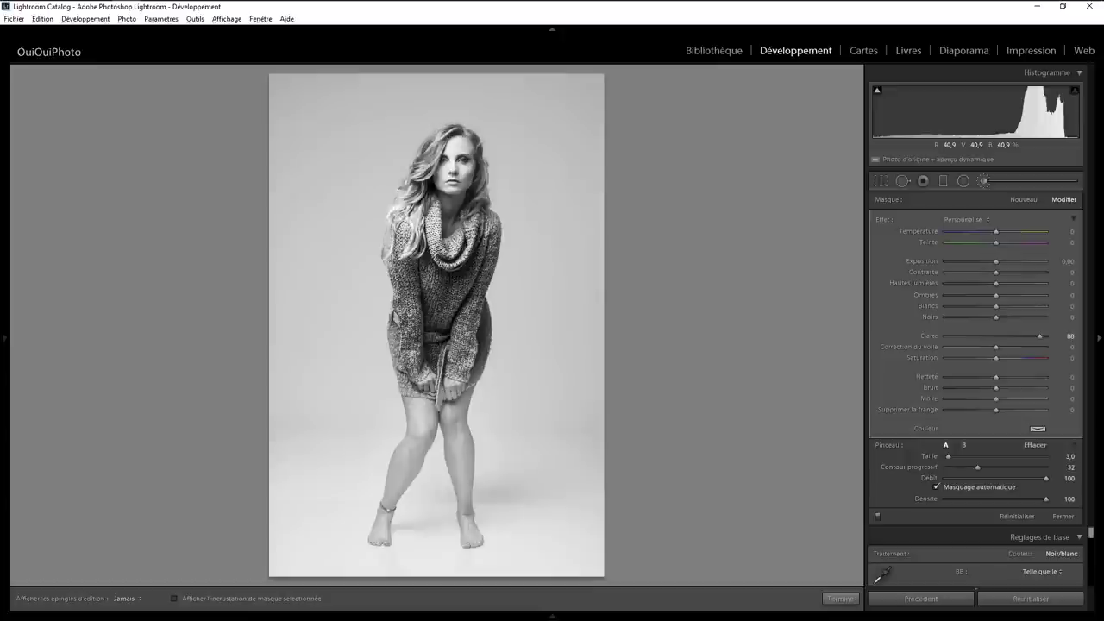
key("h")
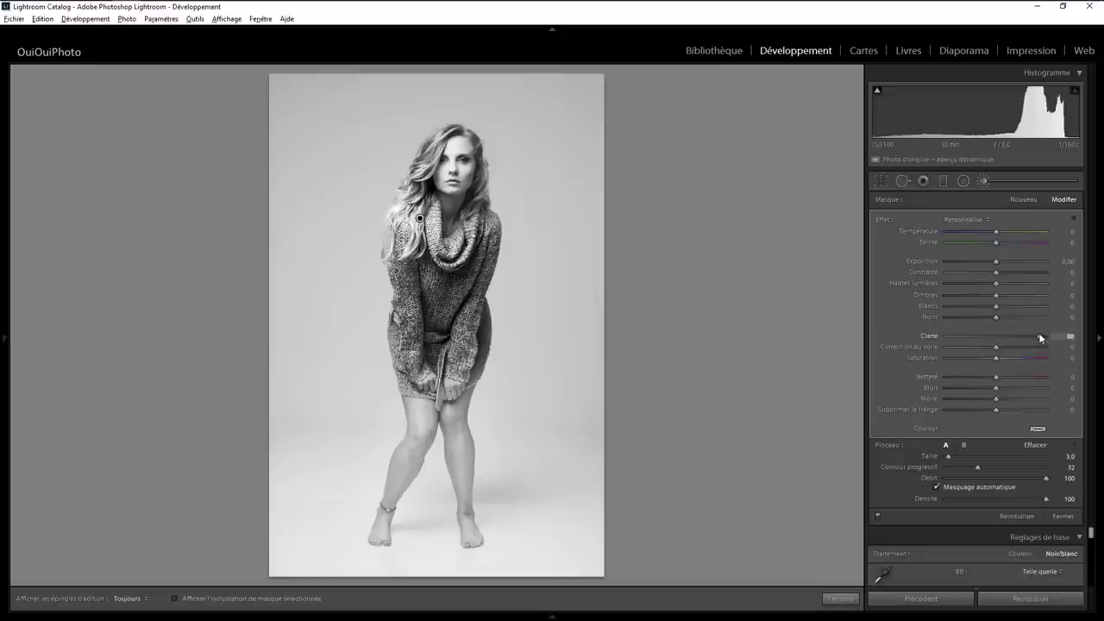
mouse_move(999, 336)
left_mouse_down()
mouse_move(967, 339)
mouse_move(1018, 340)
left_mouse_up()
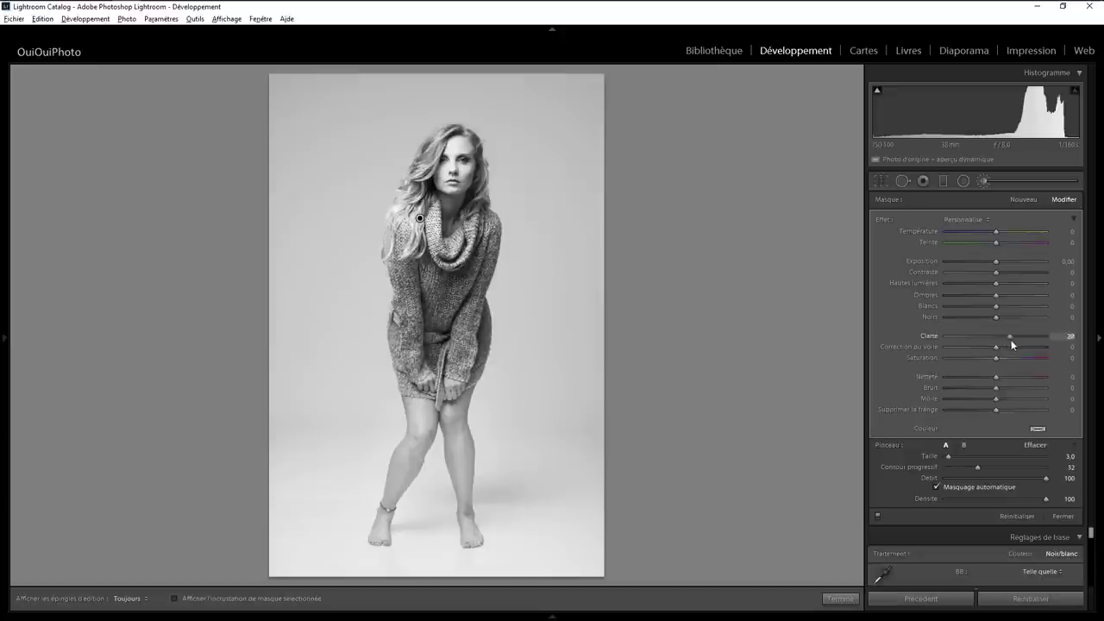
left_click(839, 598)
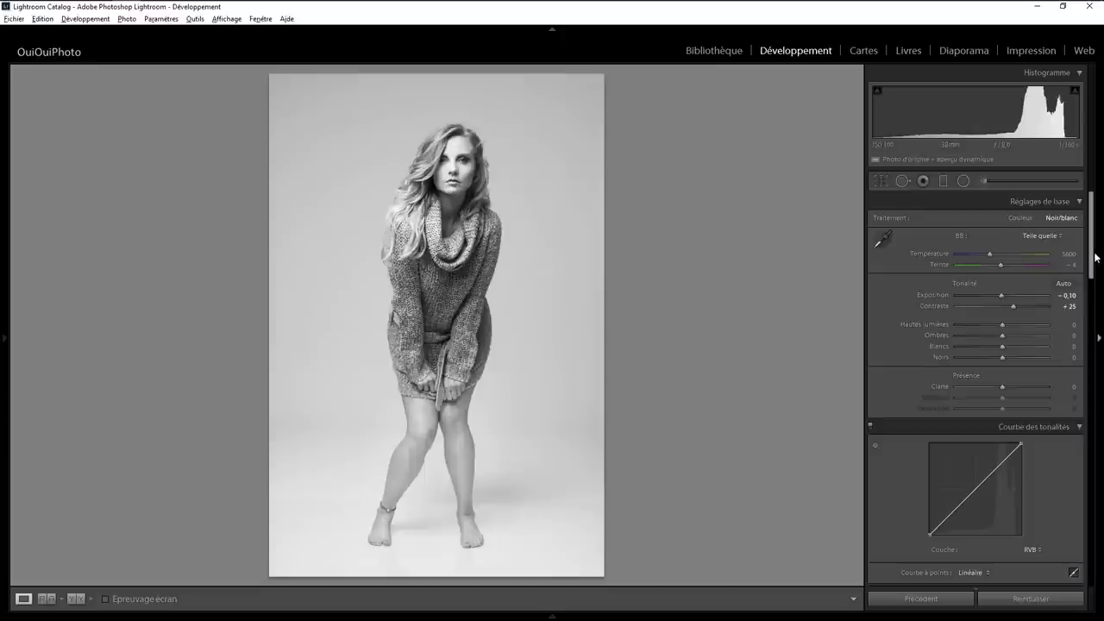
- Set Transform Aspect to −6 and Vertical to +4, with Constrain Crop trimming white edges
left_click_drag(1092, 255, 1092, 389)
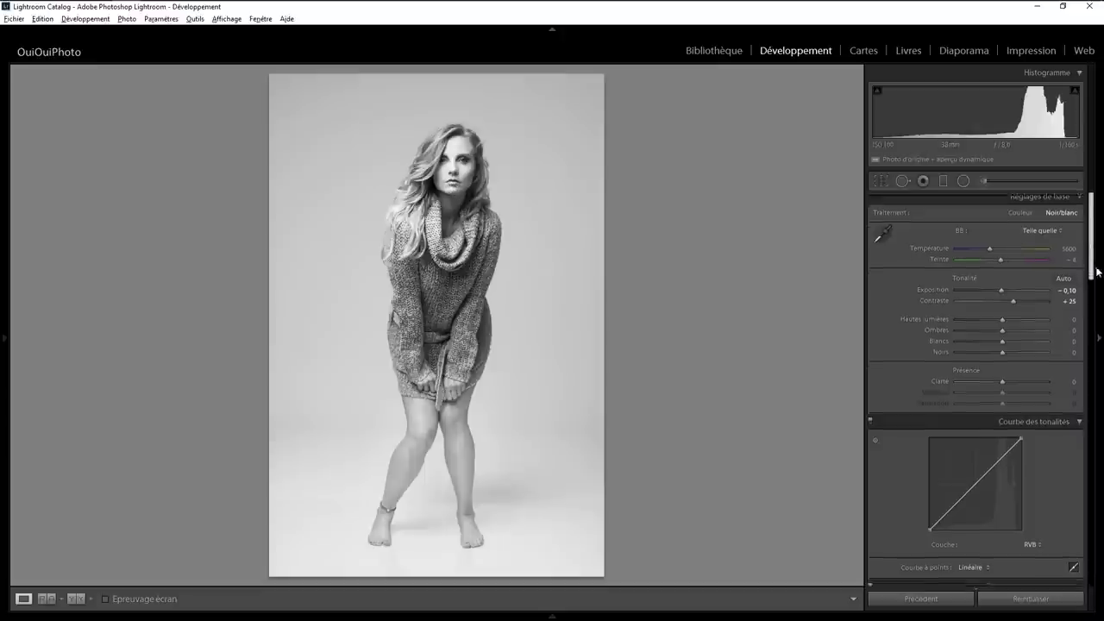
scroll(975, 388, "down", 3)
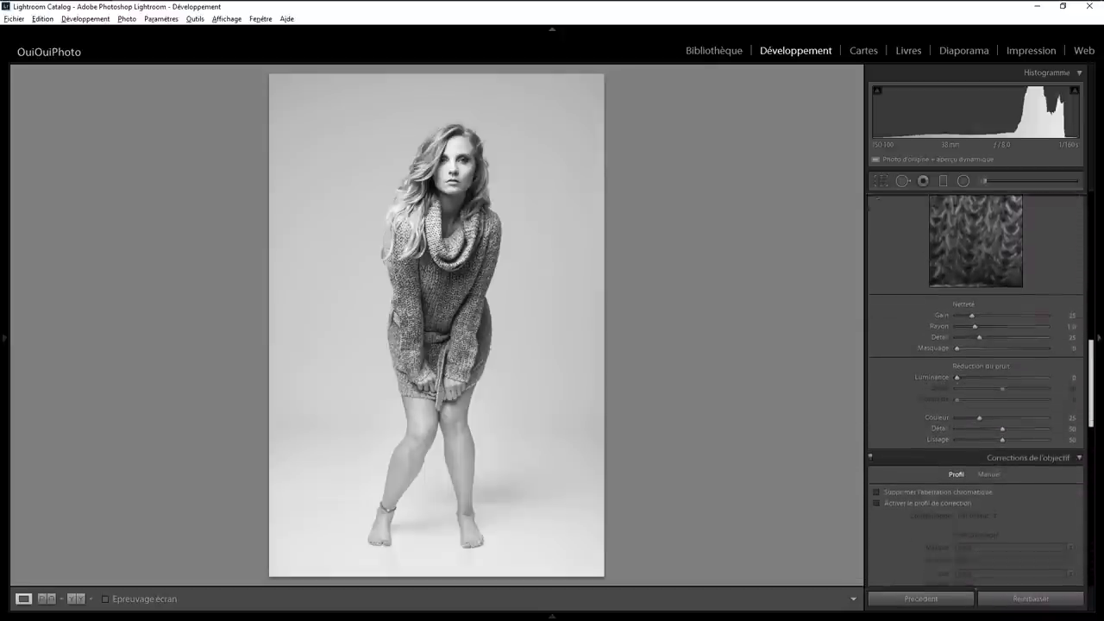
left_click_drag(1102, 443, 1092, 509)
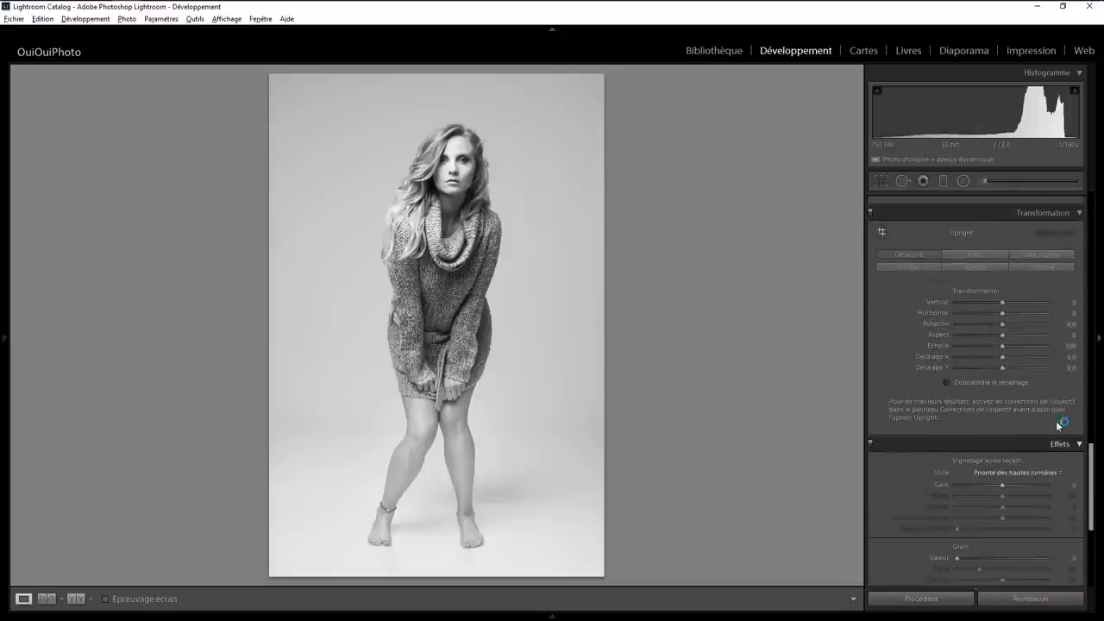
left_click(1002, 336)
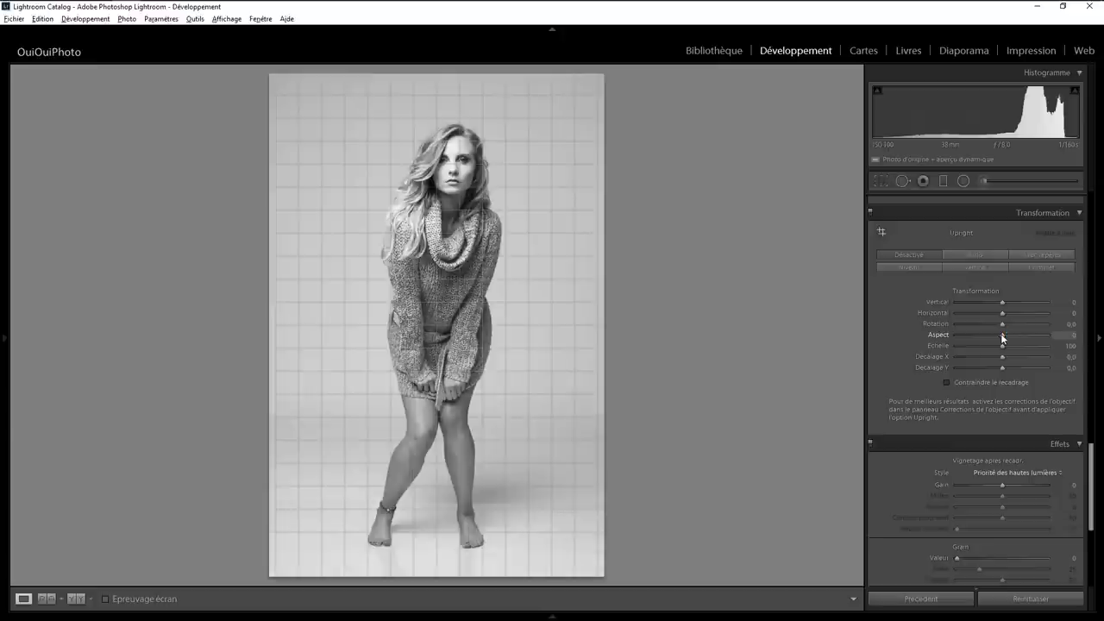
left_click_drag(1003, 338, 1000, 339)
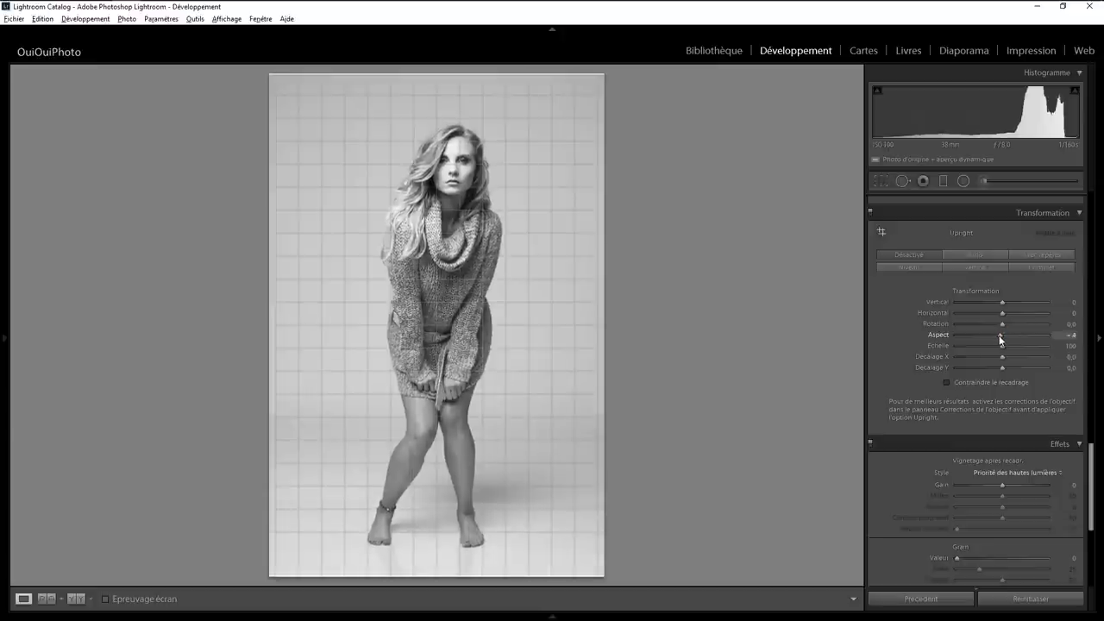
left_click_drag(1000, 339, 1005, 302)
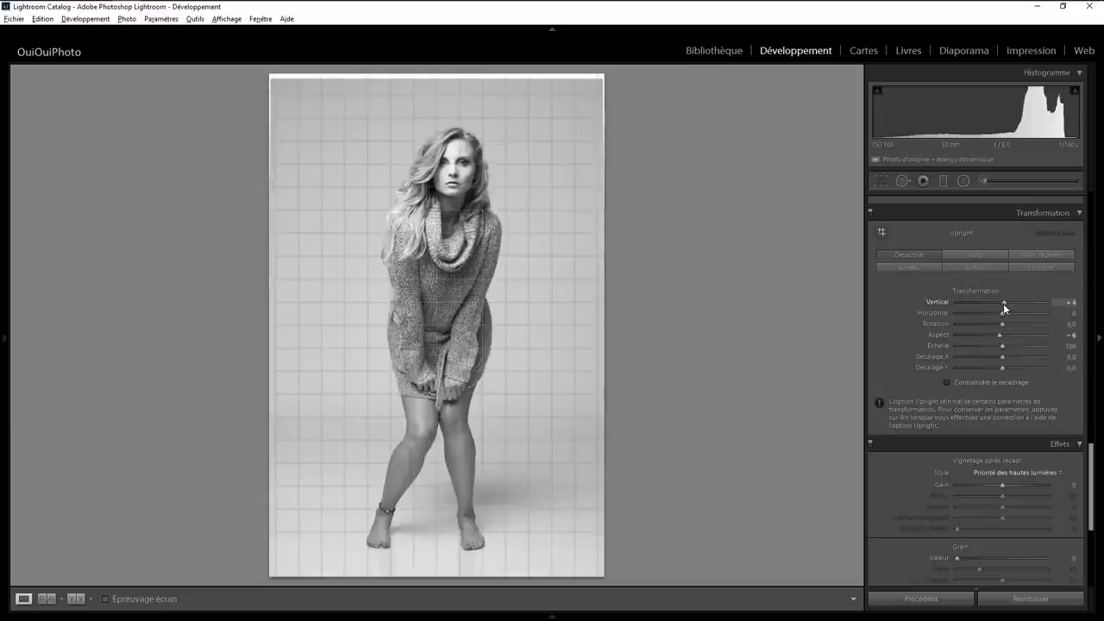
left_click_drag(1004, 308, 1005, 307)
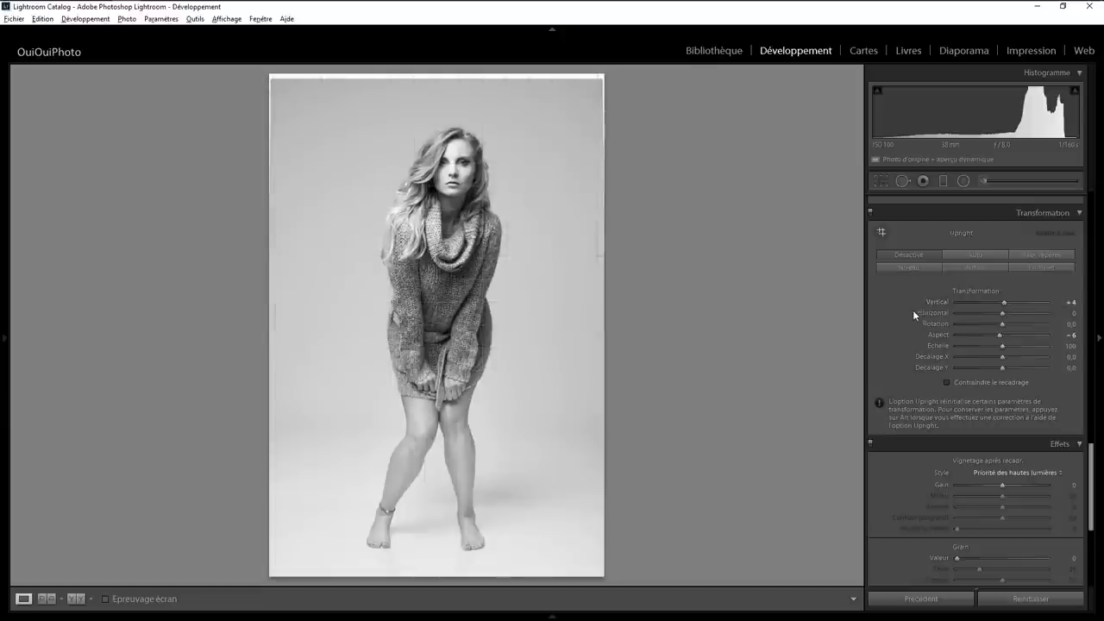
left_click(948, 382)
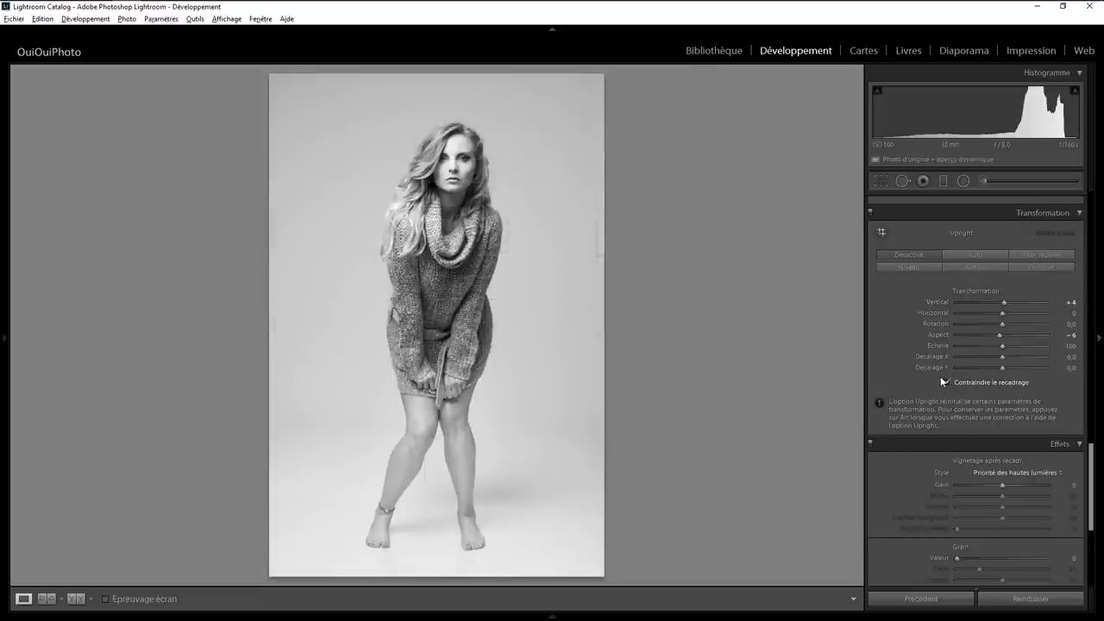
- Tighten the crop from the top-right corner and recentre the model, nudging it slightly left
left_click(881, 180)
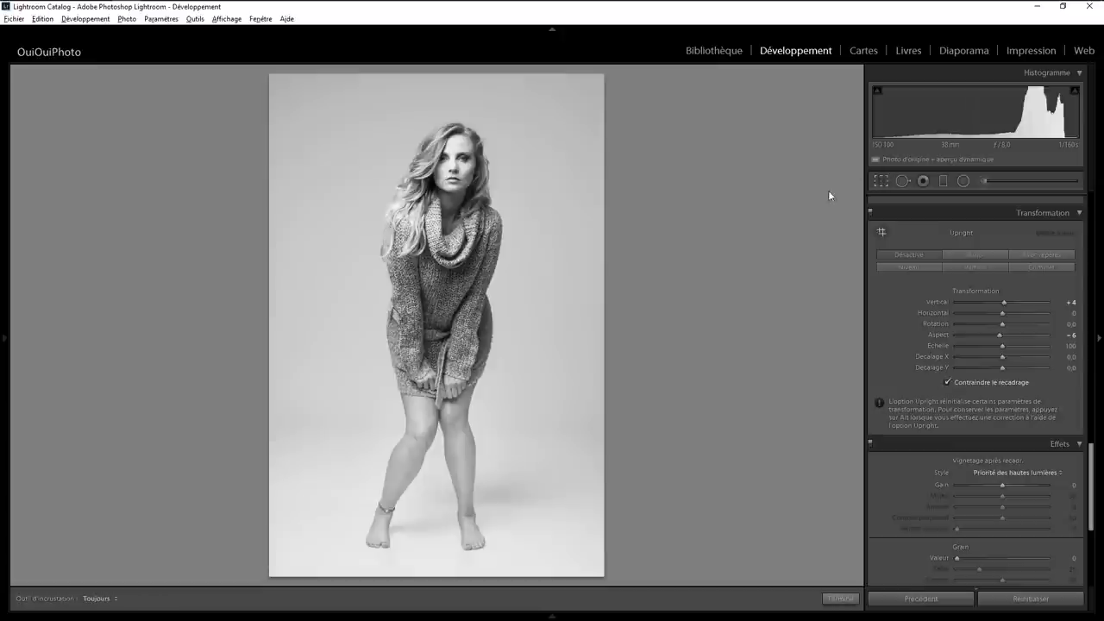
left_click_drag(603, 75, 600, 78)
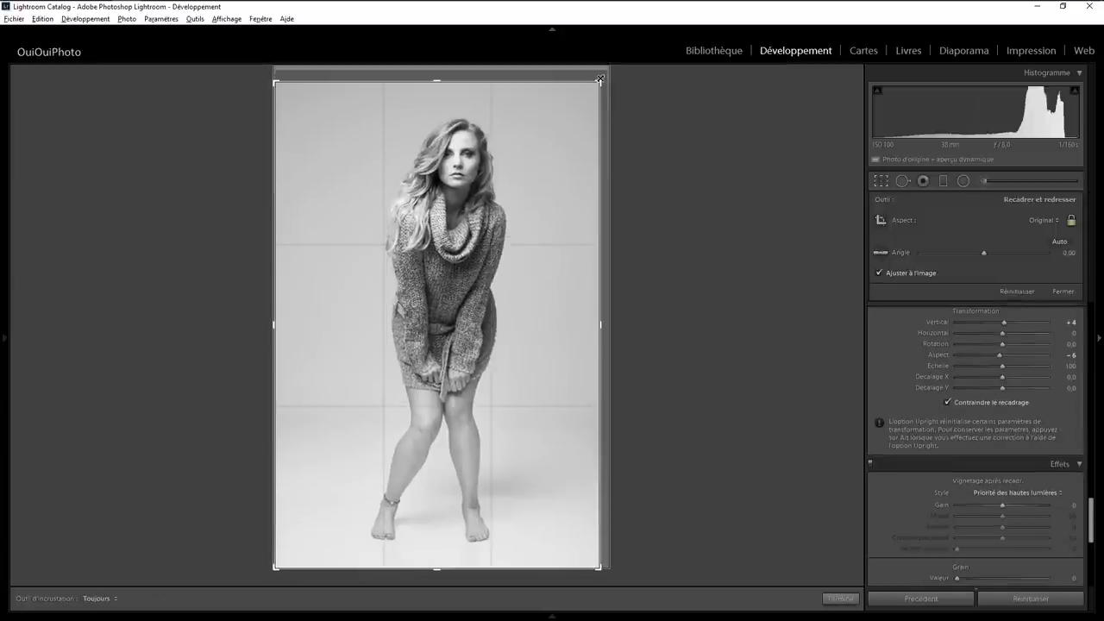
mouse_move(441, 273)
left_mouse_down()
mouse_move(434, 285)
mouse_move(449, 296)
left_mouse_up()
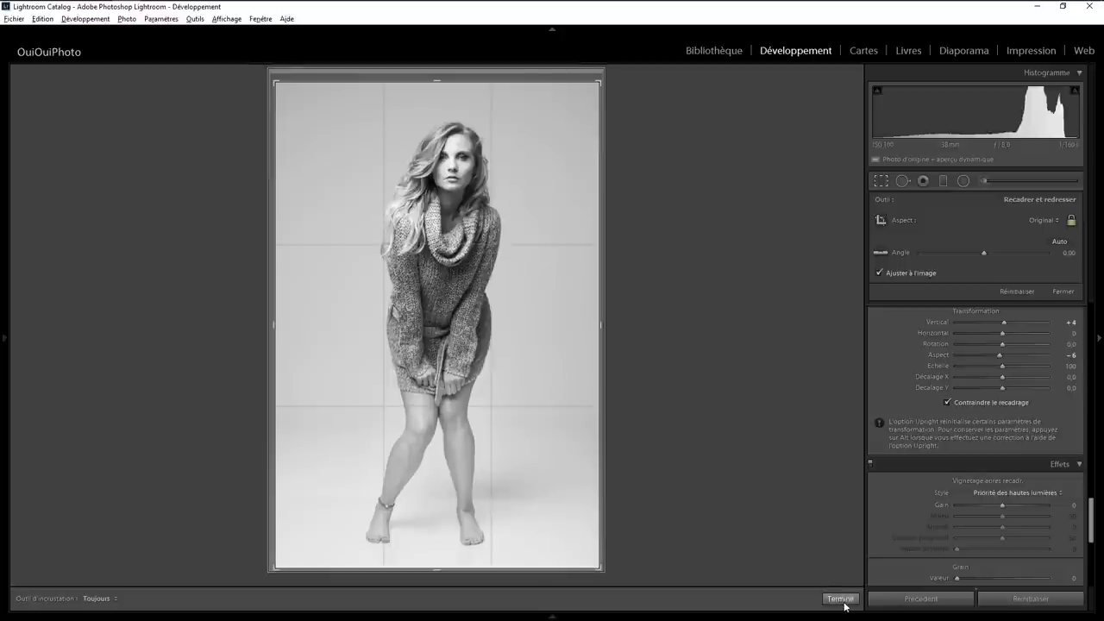
left_click(843, 603)
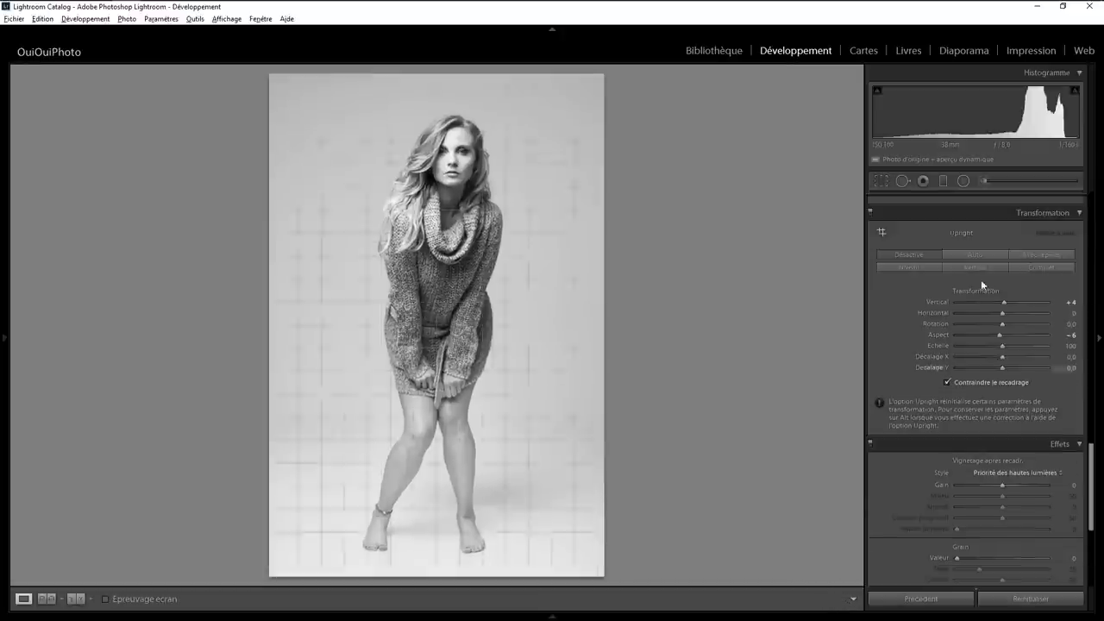
left_click(881, 181)
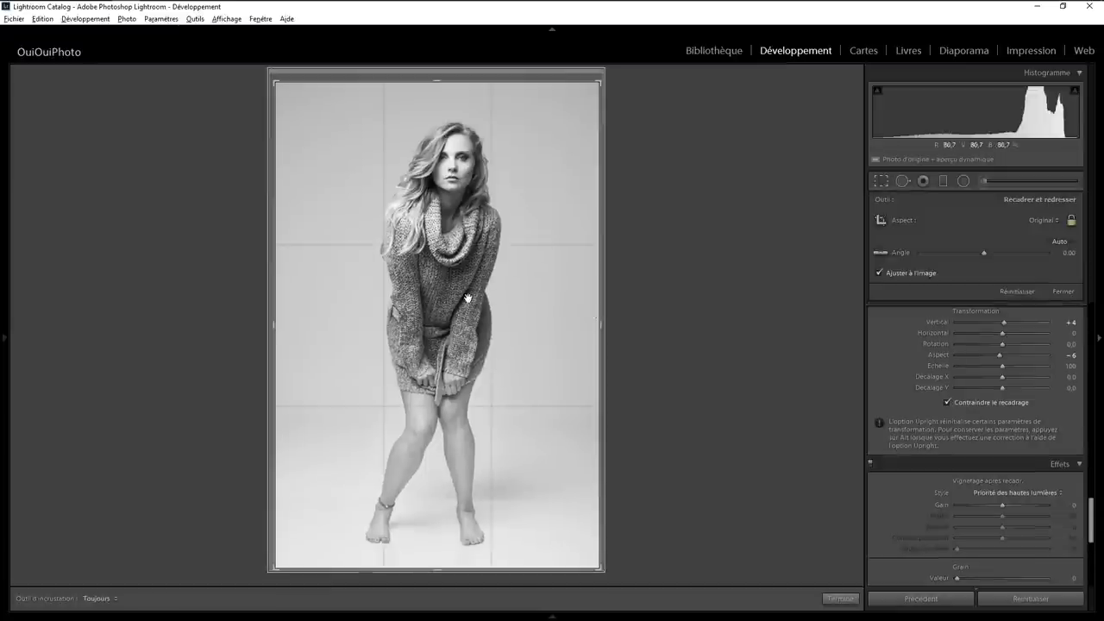
left_click_drag(467, 299, 454, 298)
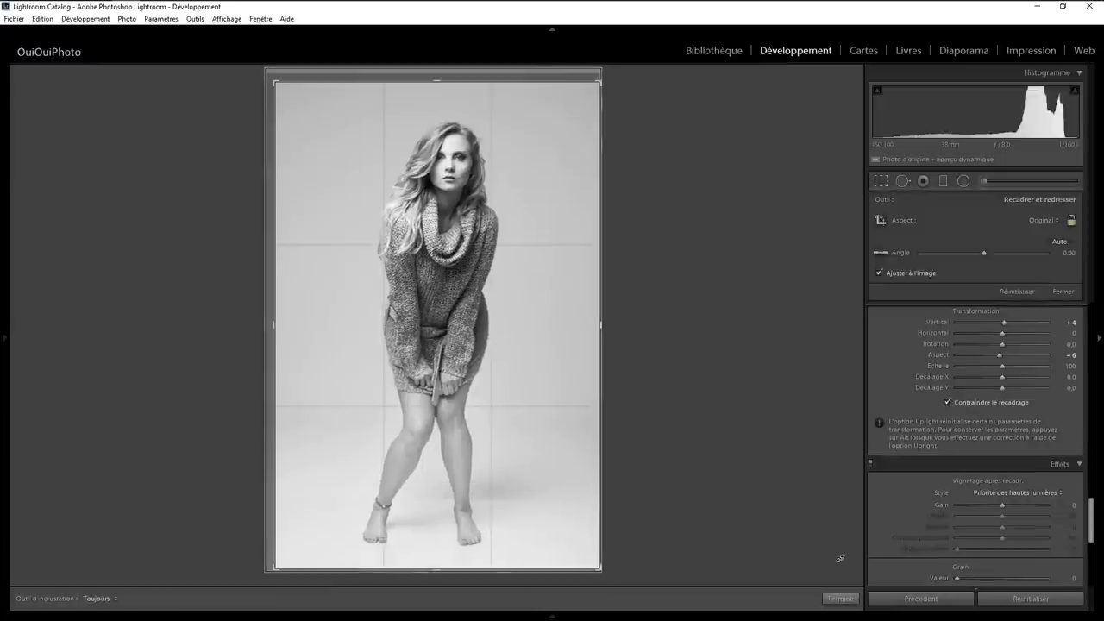
left_click(842, 599)
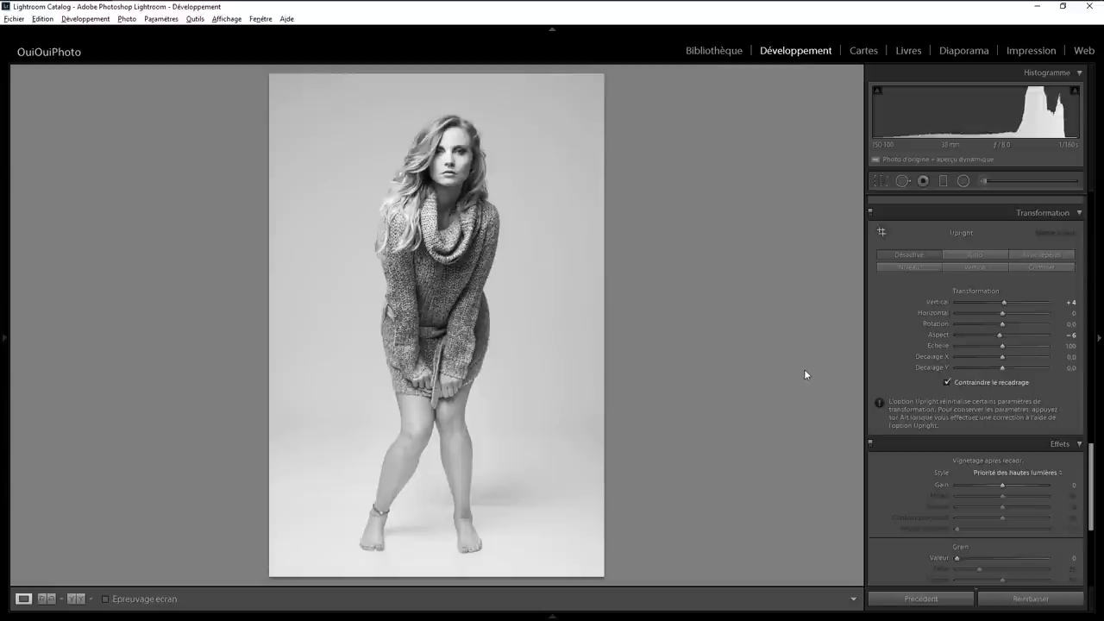
- Zoom to the ankle and heal the first crease with a Spot Removal stroke
left_click(493, 510)
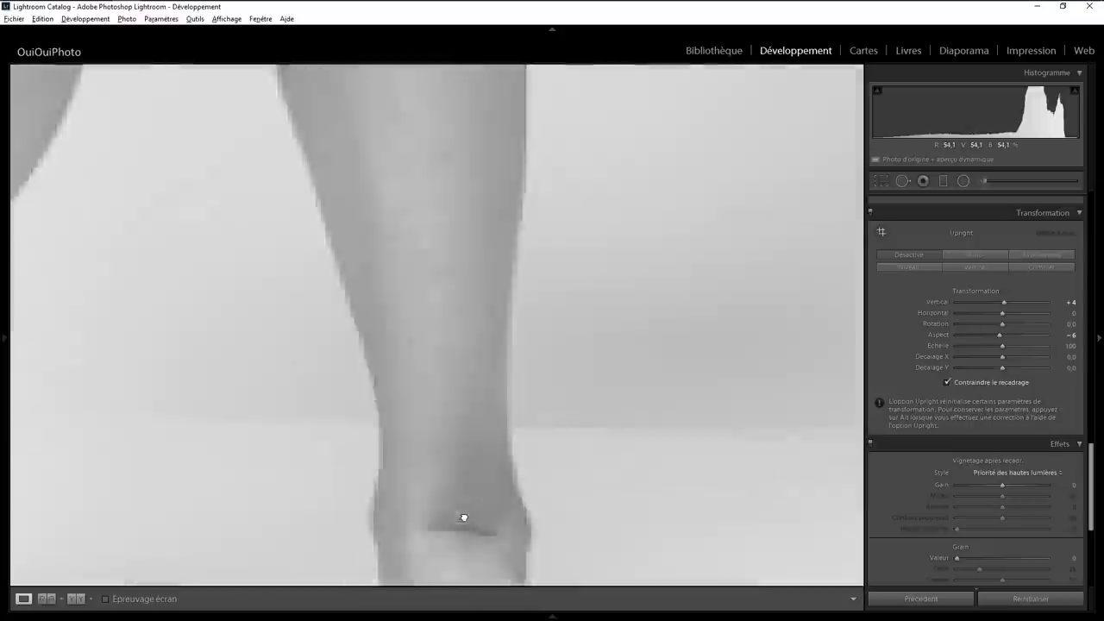
left_click_drag(480, 501, 492, 325)
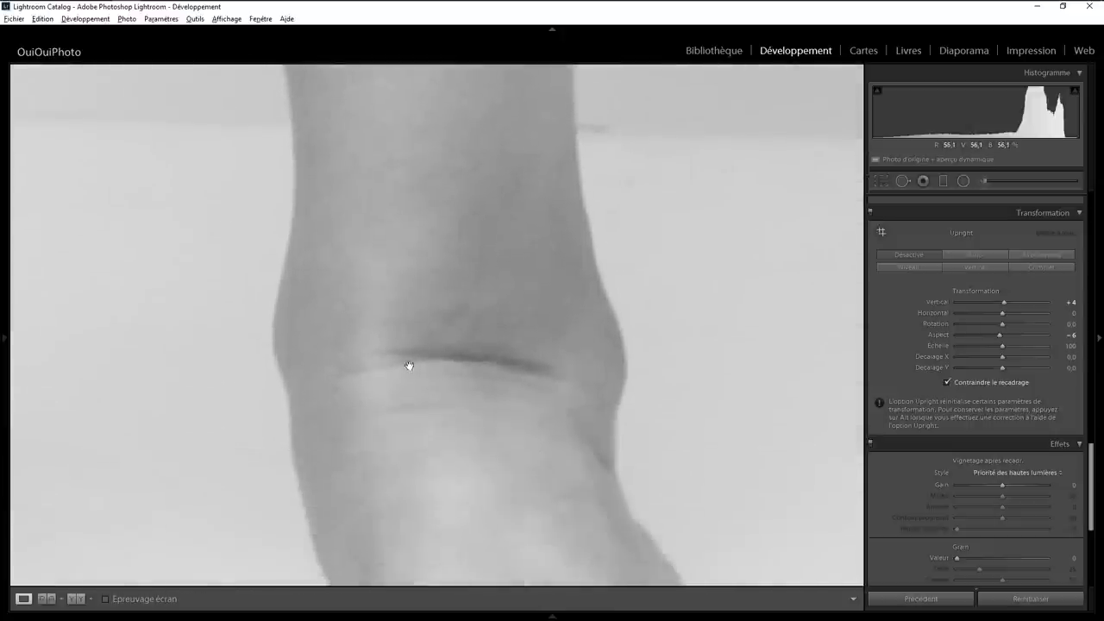
left_click(908, 181)
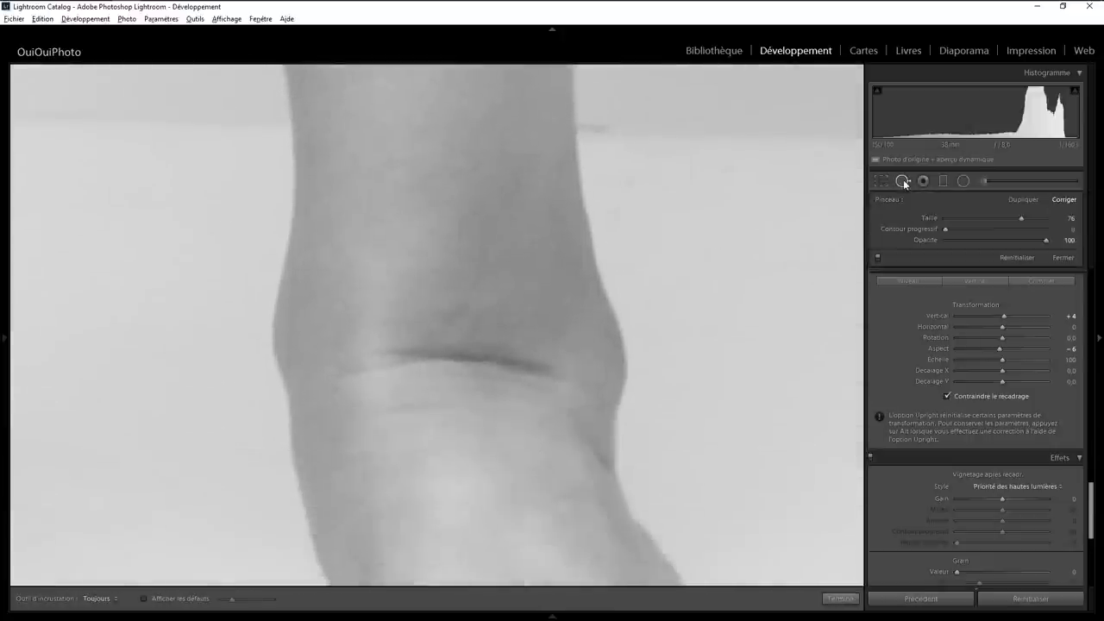
scroll(412, 370, "down", 5)
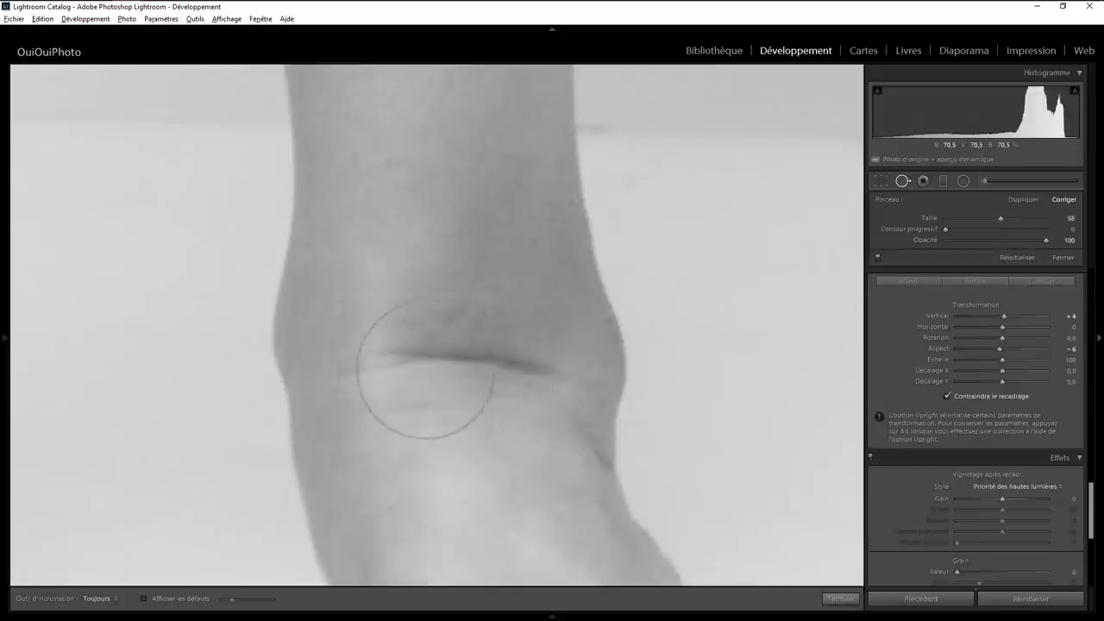
scroll(414, 370, "down", 3)
left_click_drag(399, 355, 543, 369)
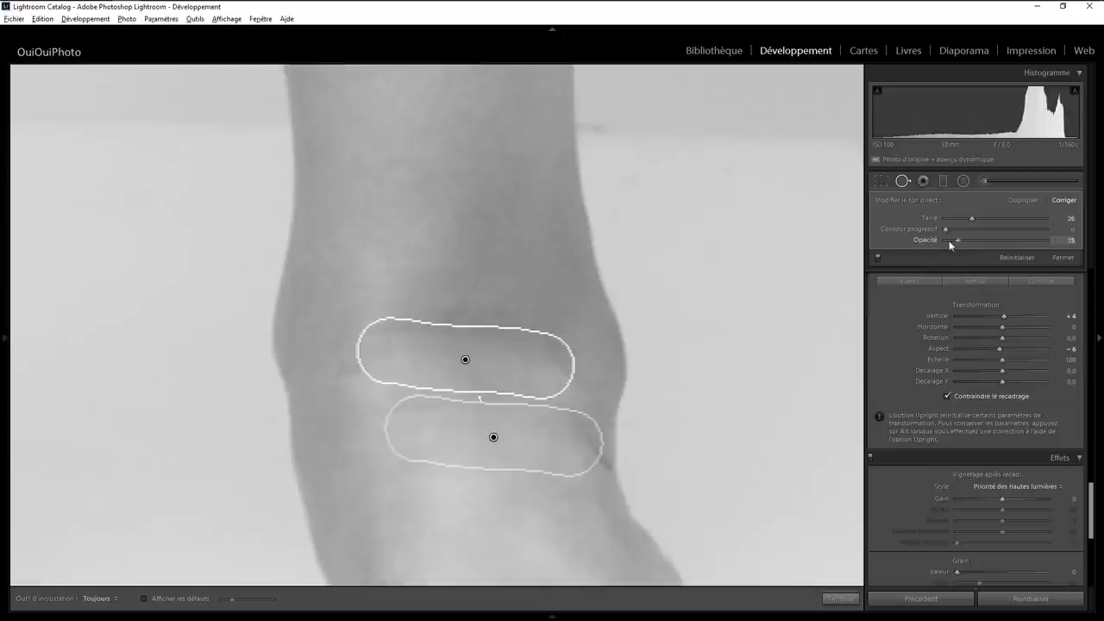
- Set the heal Opacity to about 39, heal the second crease below the anklet, then zoom out
left_click_drag(950, 246, 999, 245)
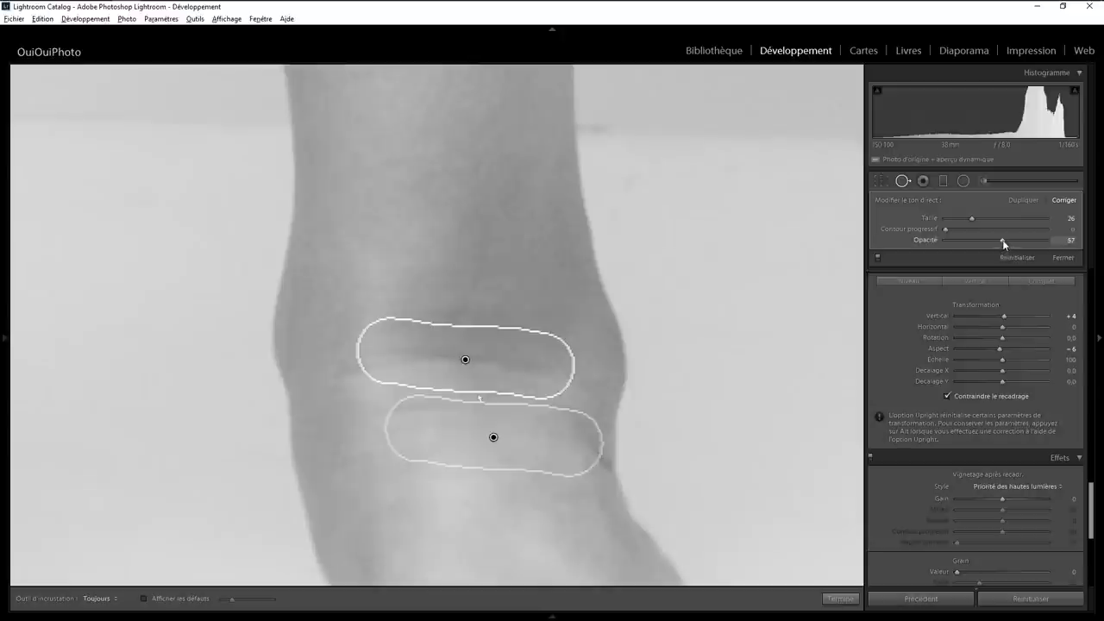
left_click_drag(1003, 242, 971, 242)
left_click_drag(968, 243, 897, 243)
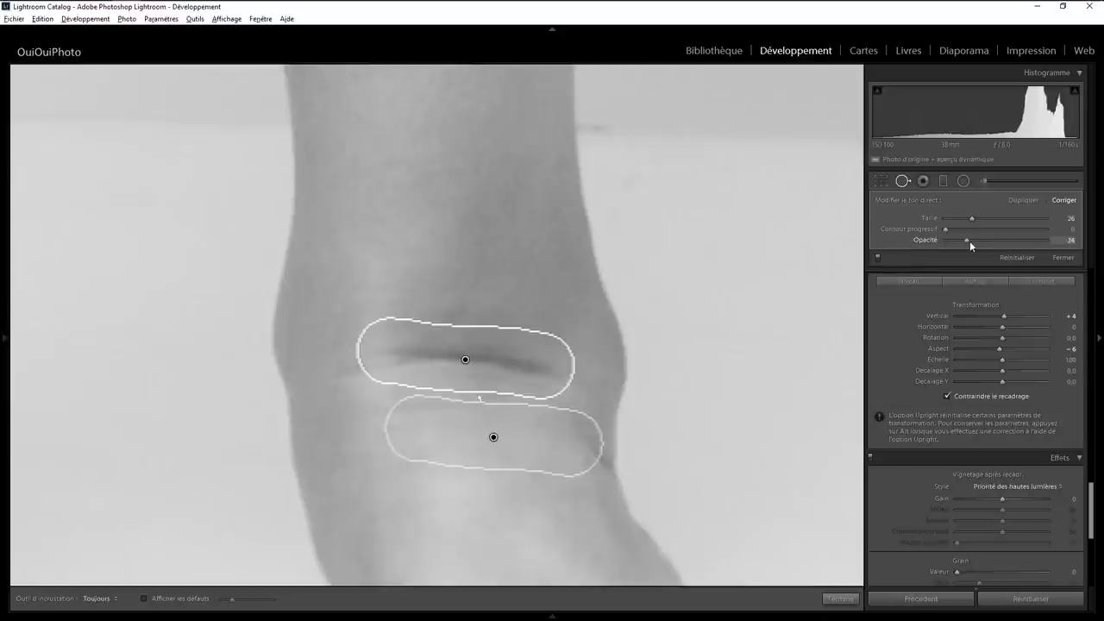
left_click_drag(995, 245, 982, 240)
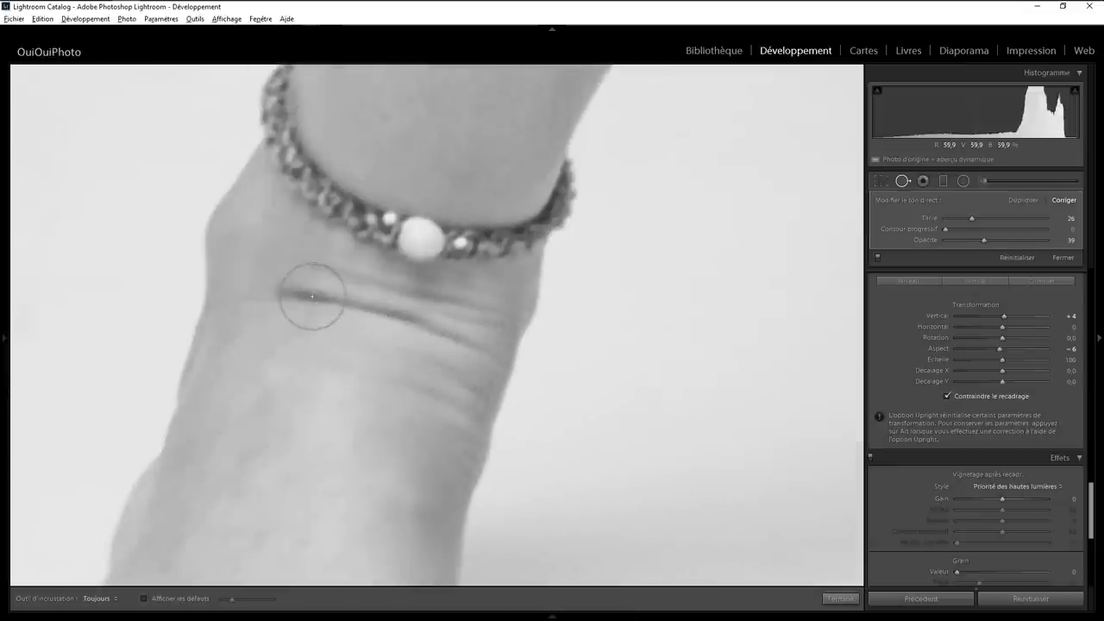
scroll(304, 292, "up", 3)
left_click_drag(304, 292, 452, 333)
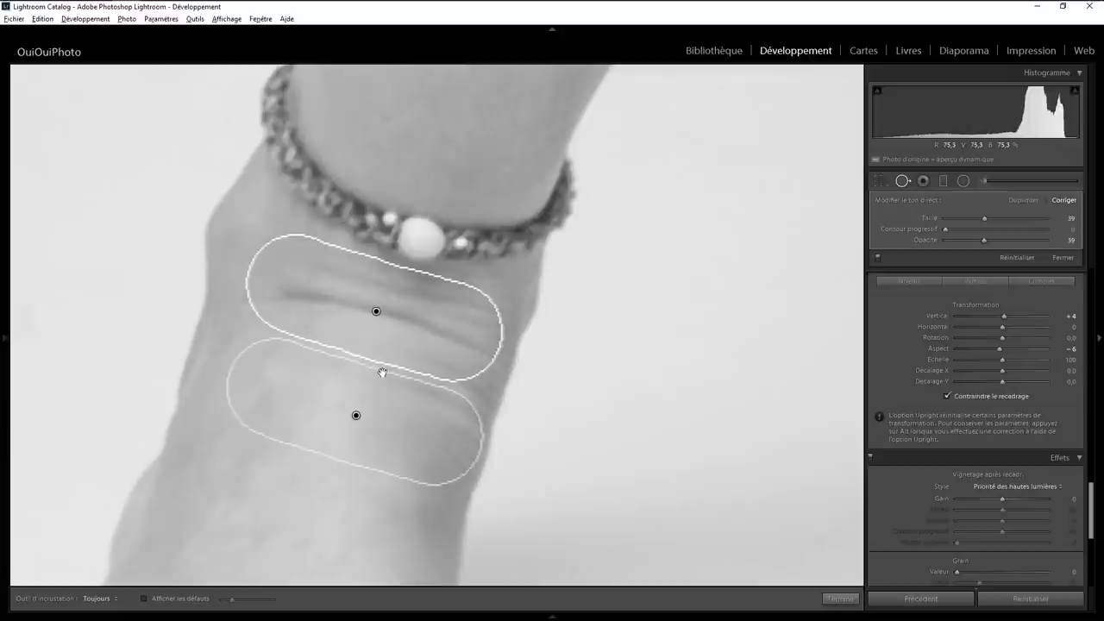
left_click(838, 599)
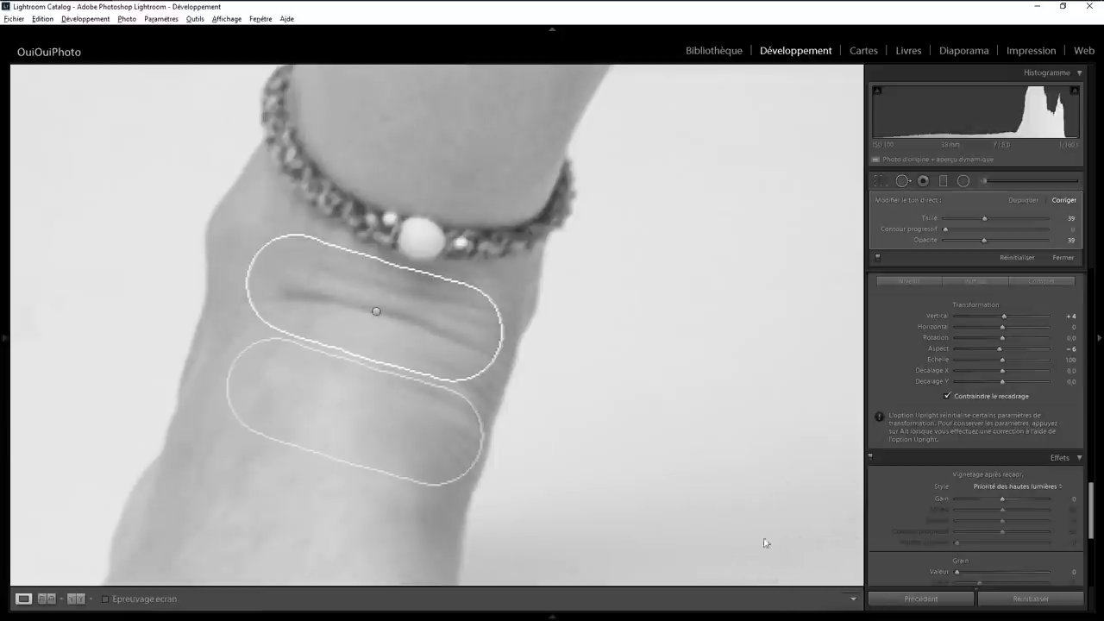
left_click(493, 326)
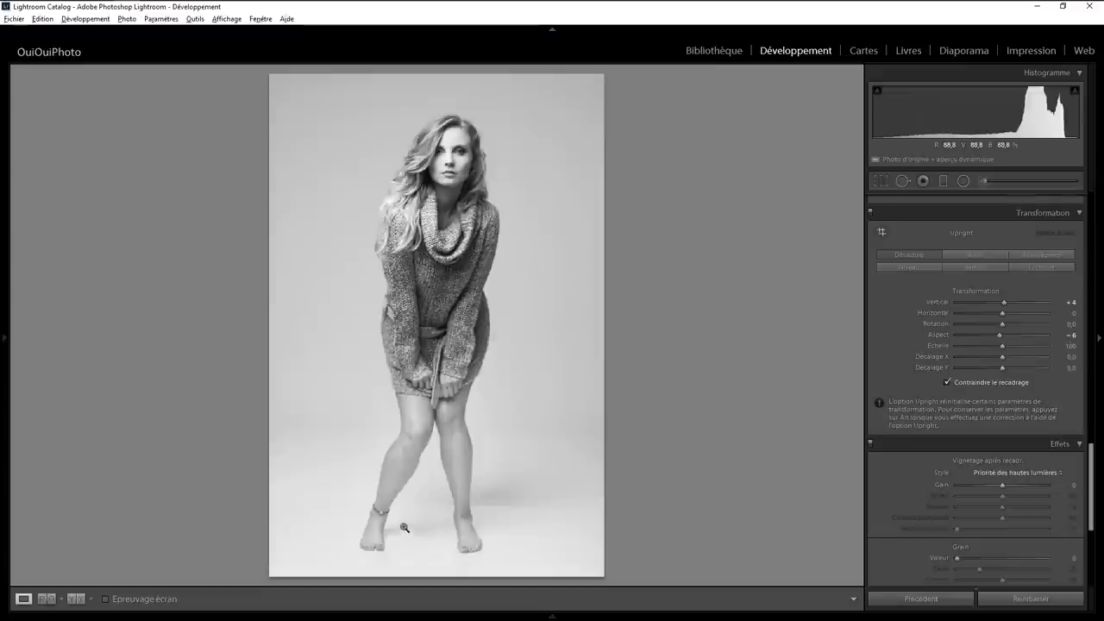
- Zoom in and draw a radial filter ellipse over the ankle
left_click(463, 523)
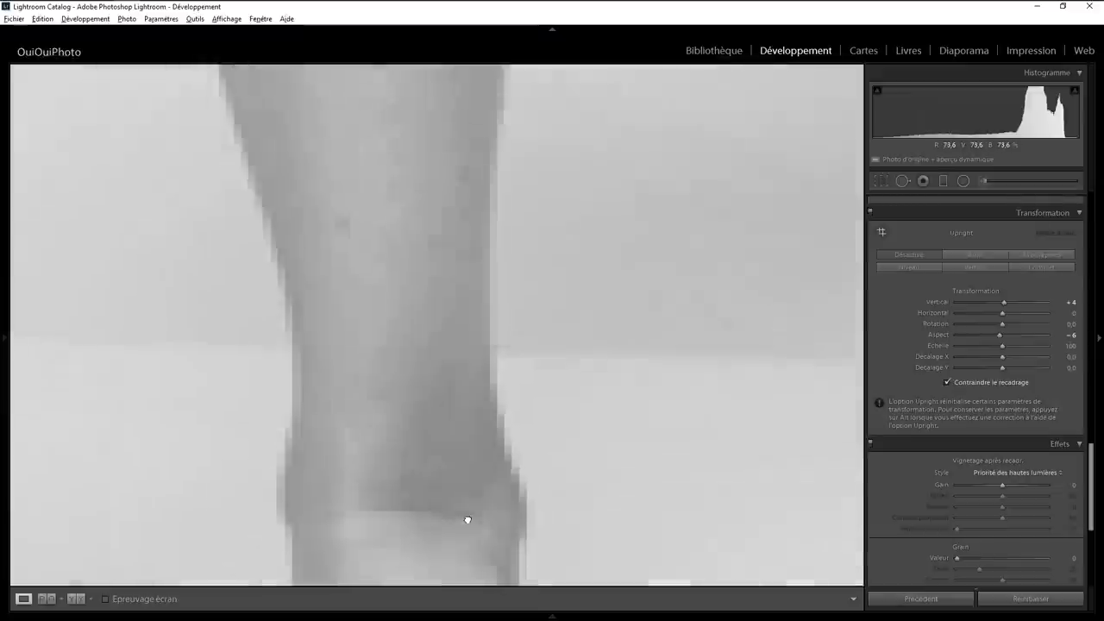
left_click_drag(437, 462, 433, 247)
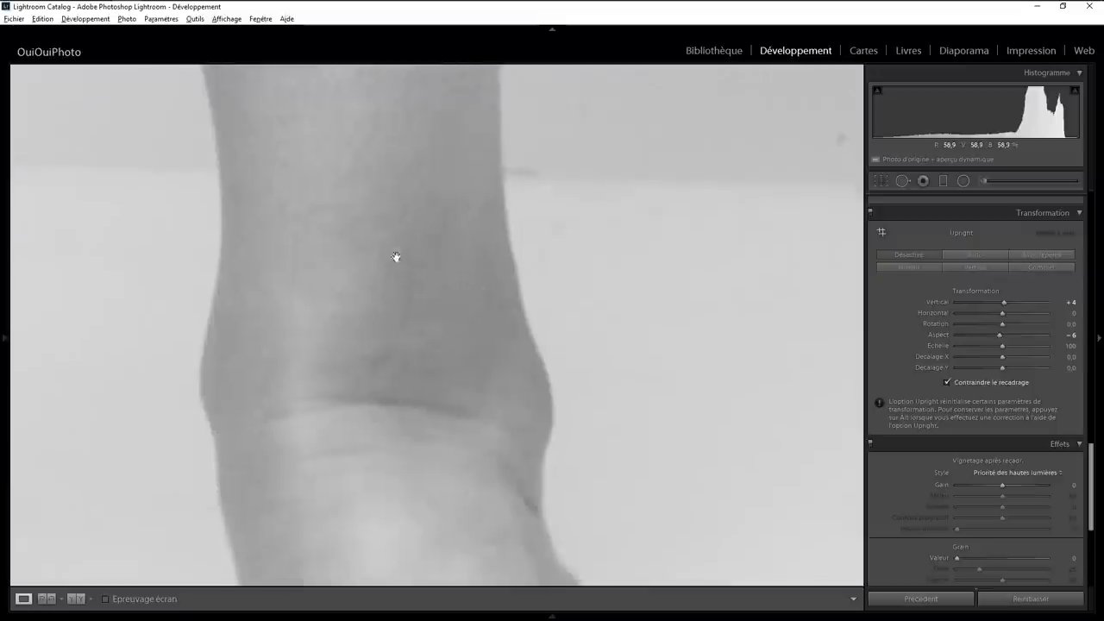
left_click(965, 181)
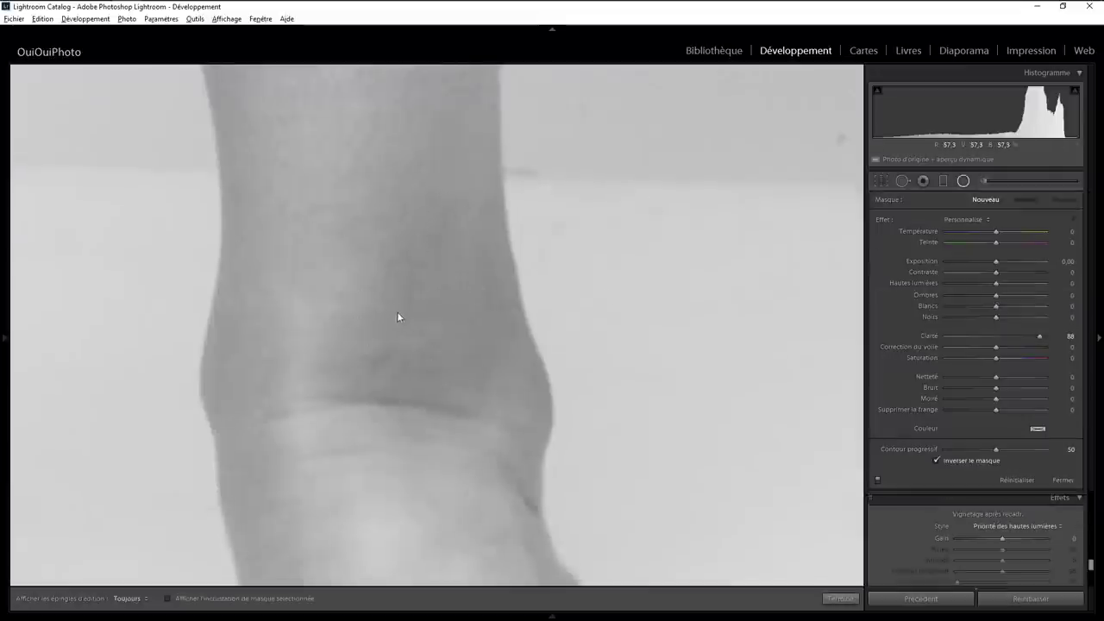
left_click_drag(414, 299, 511, 428)
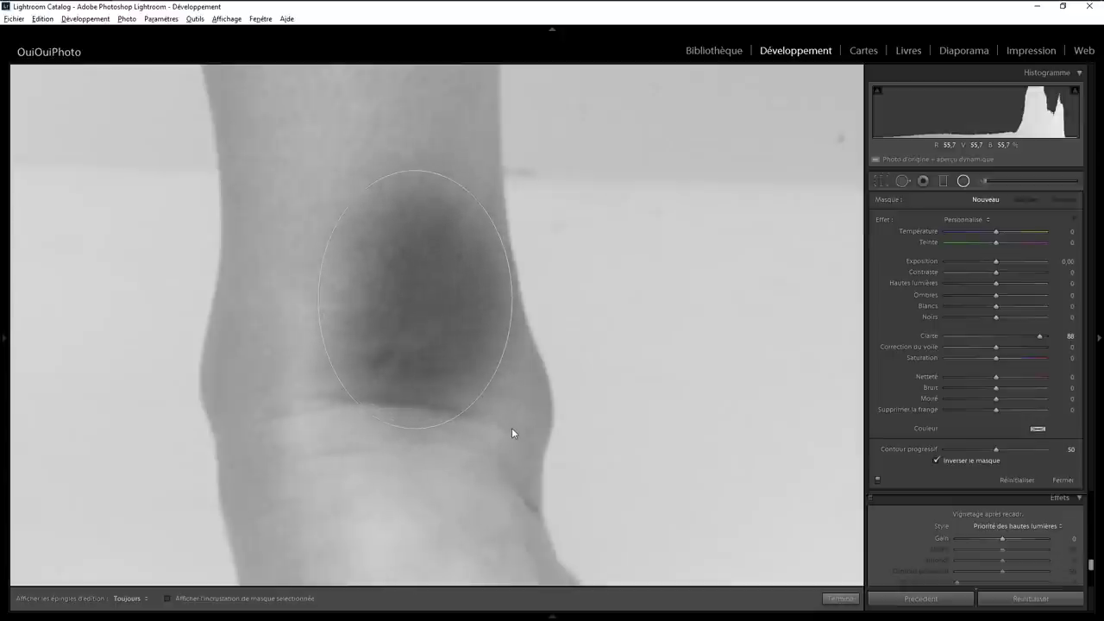
- Reset the filter's Clarity and Shadows, set Exposure 0.35, and rotate it along the ankle
double_click(886, 222)
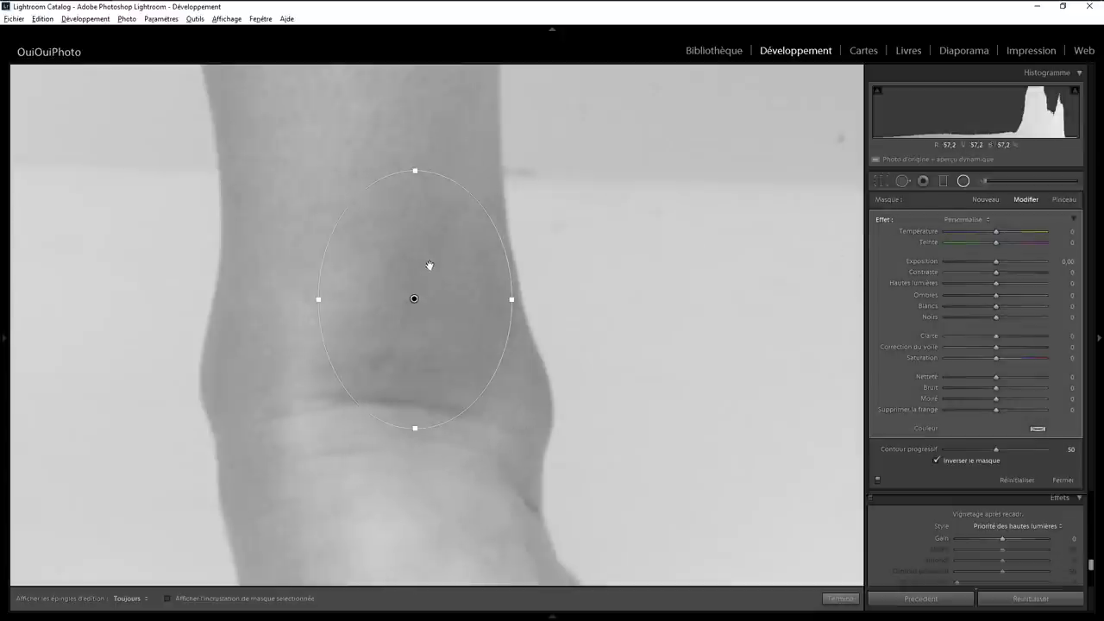
left_click_drag(420, 303, 421, 309)
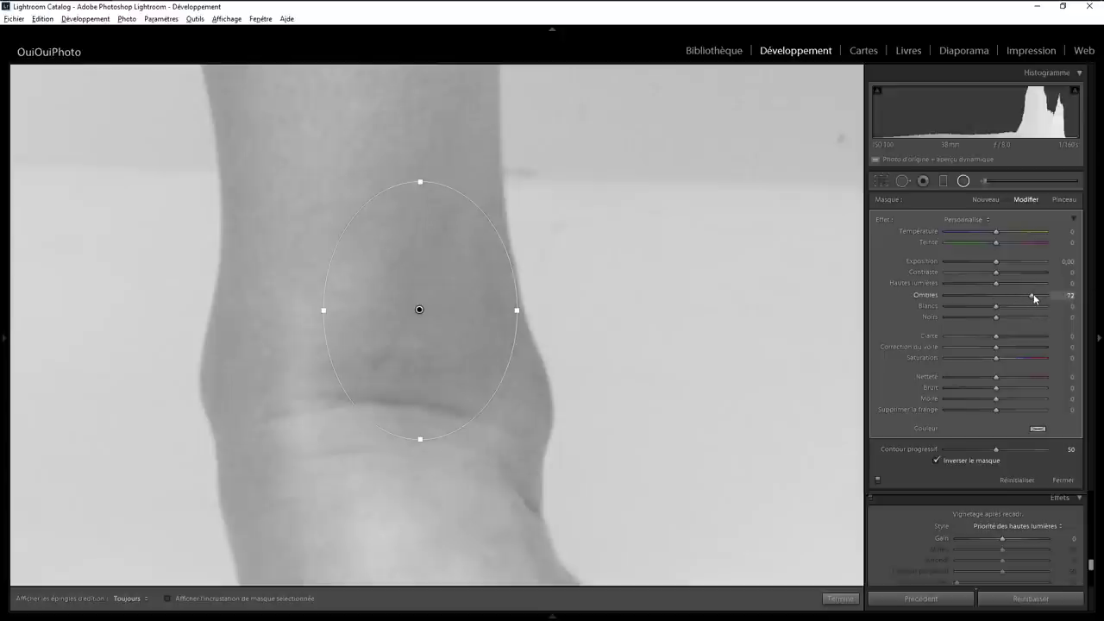
double_click(1034, 297)
left_click_drag(996, 263, 1001, 263)
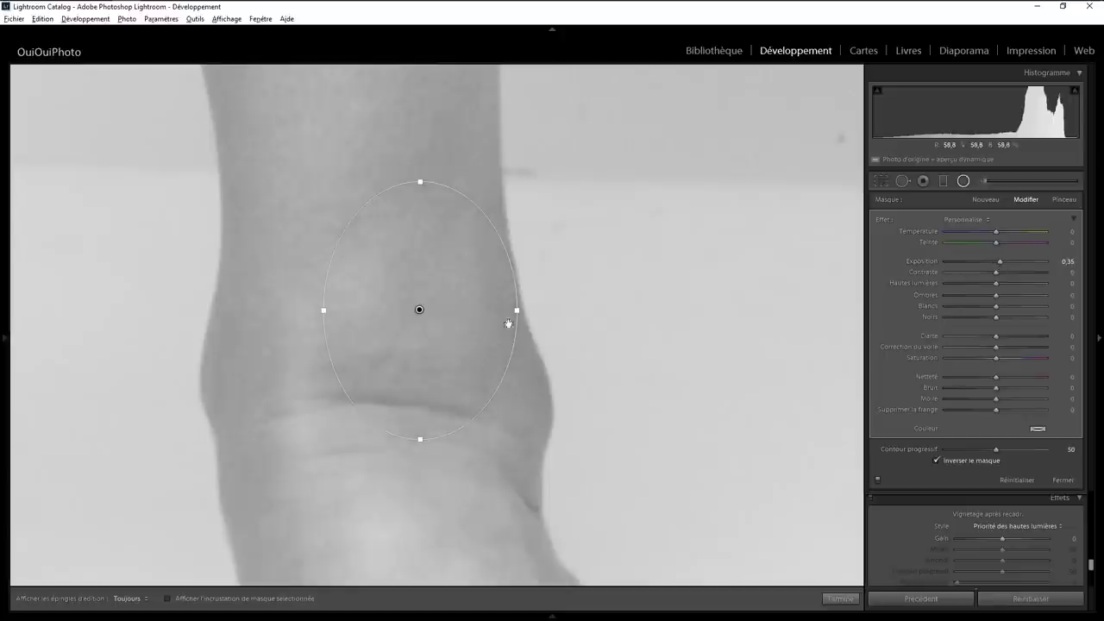
left_click_drag(345, 233, 315, 249)
left_click_drag(420, 310, 437, 333)
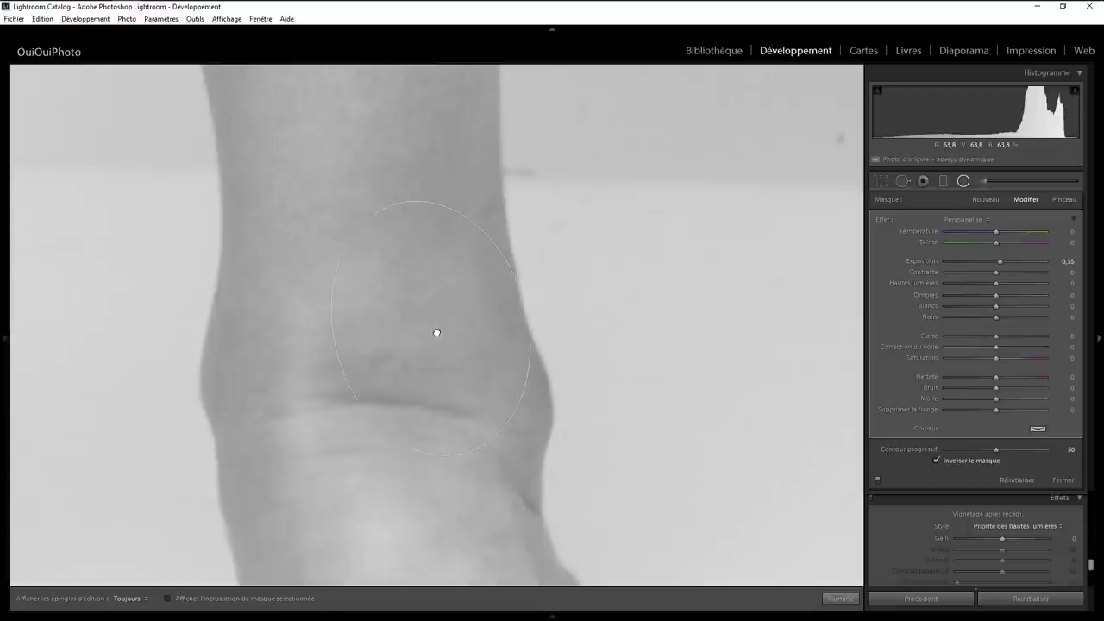
left_click(841, 598)
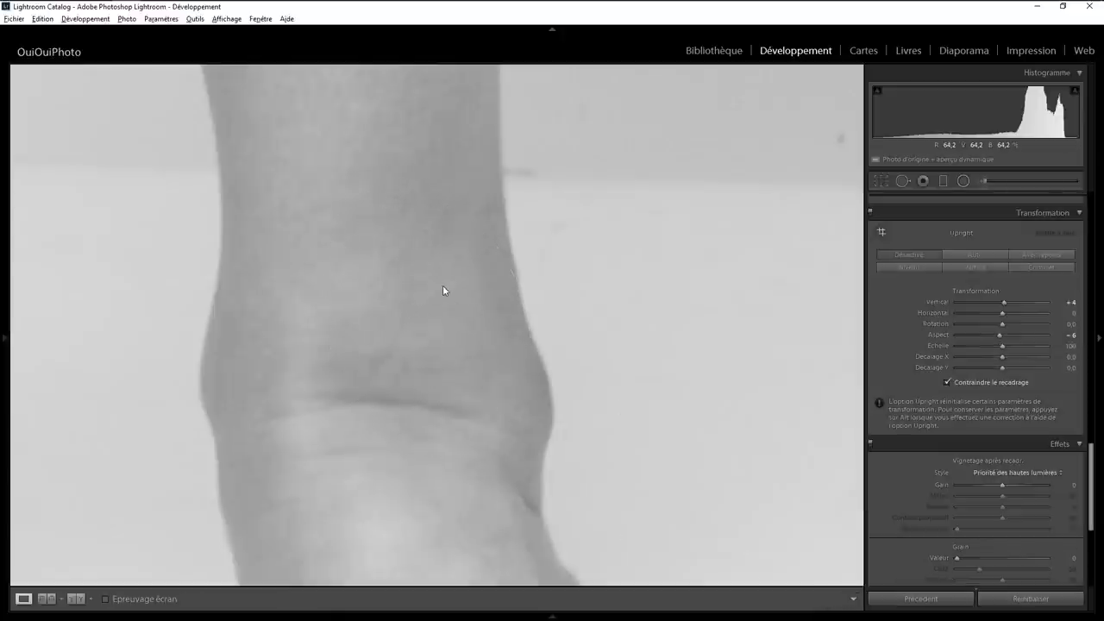
left_click(443, 284)
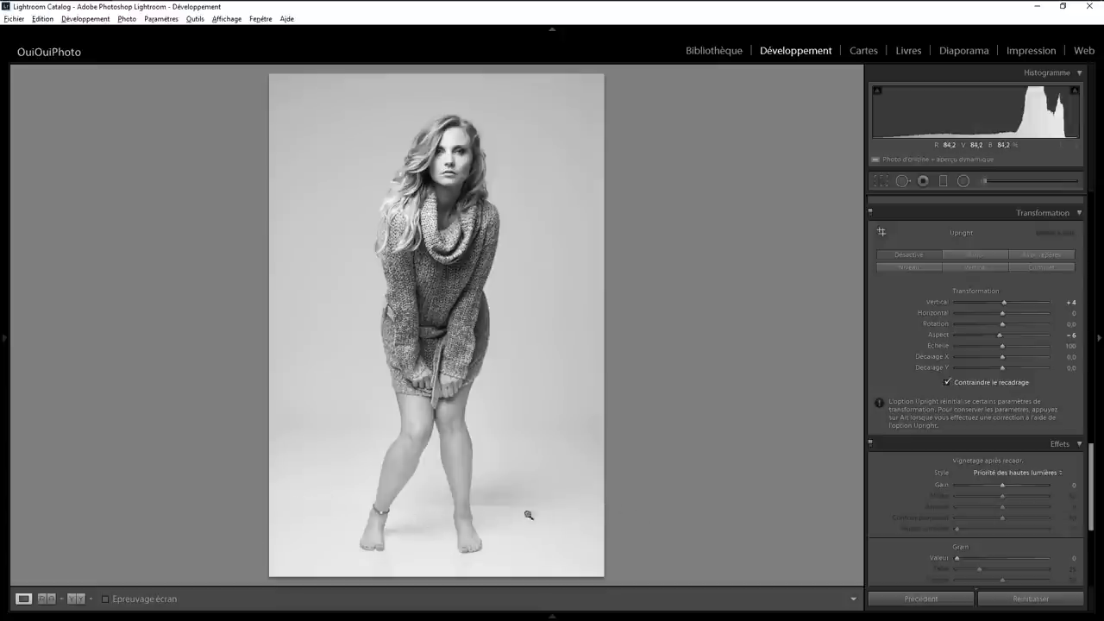
- Heal the leg-edge blemish with a size-20 Spot Removal brush, sampling nearby clean skin
left_click(467, 509)
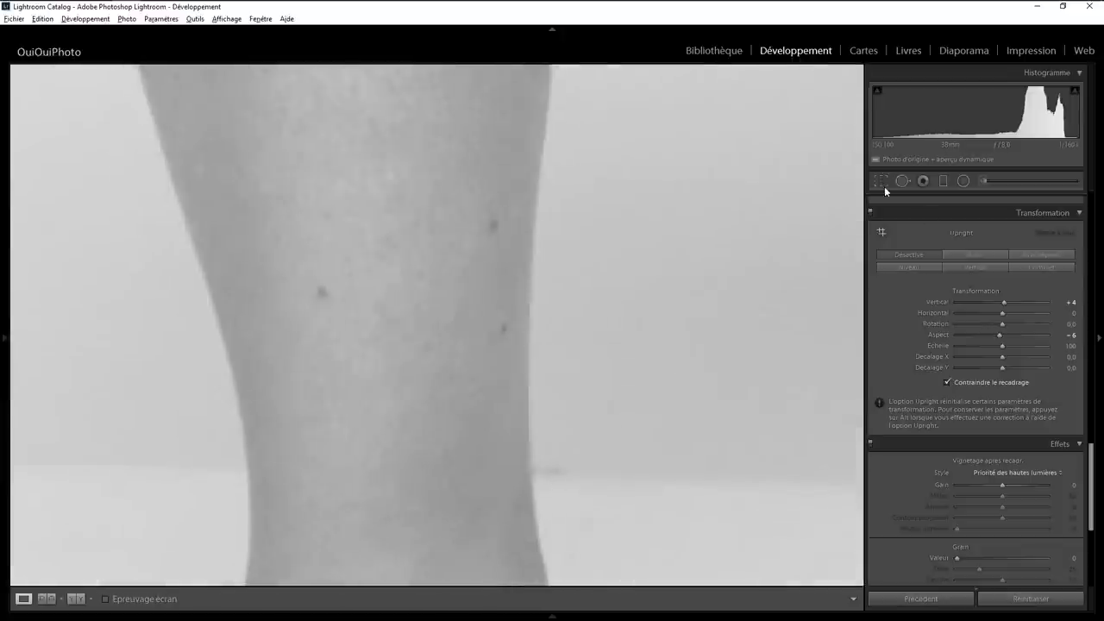
left_click(902, 180)
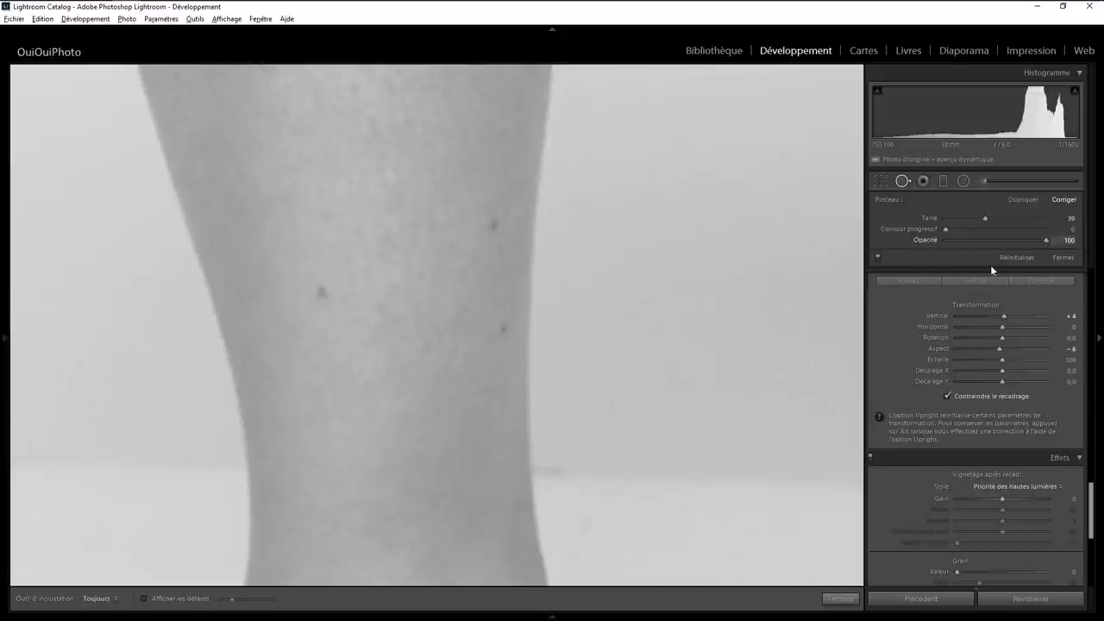
scroll(532, 471, "down", 5)
scroll(532, 471, "down", 2)
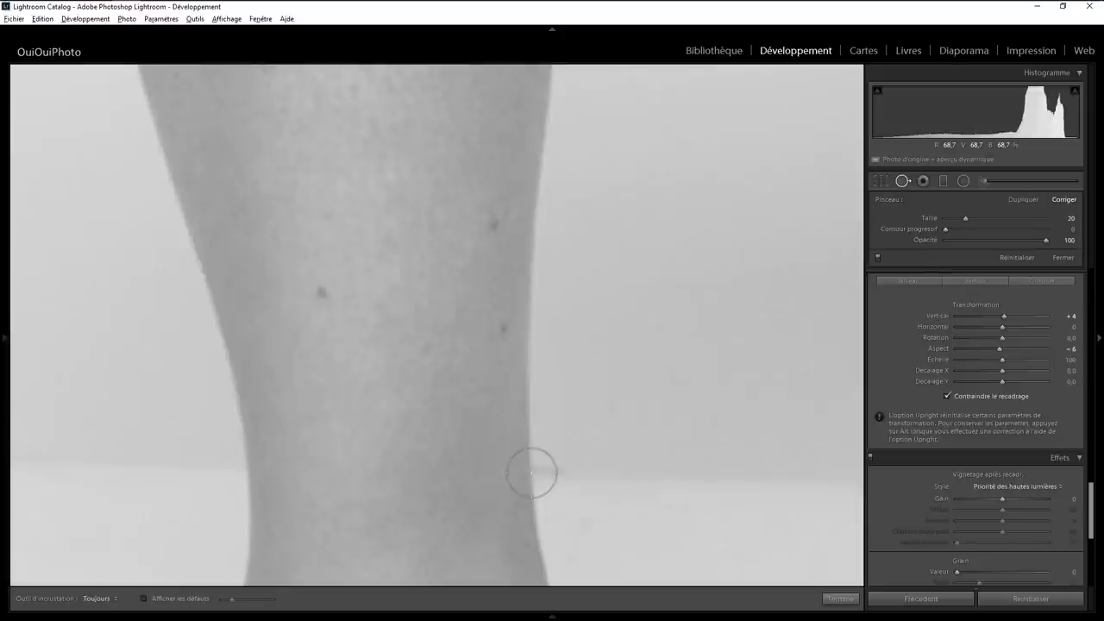
left_click(531, 473)
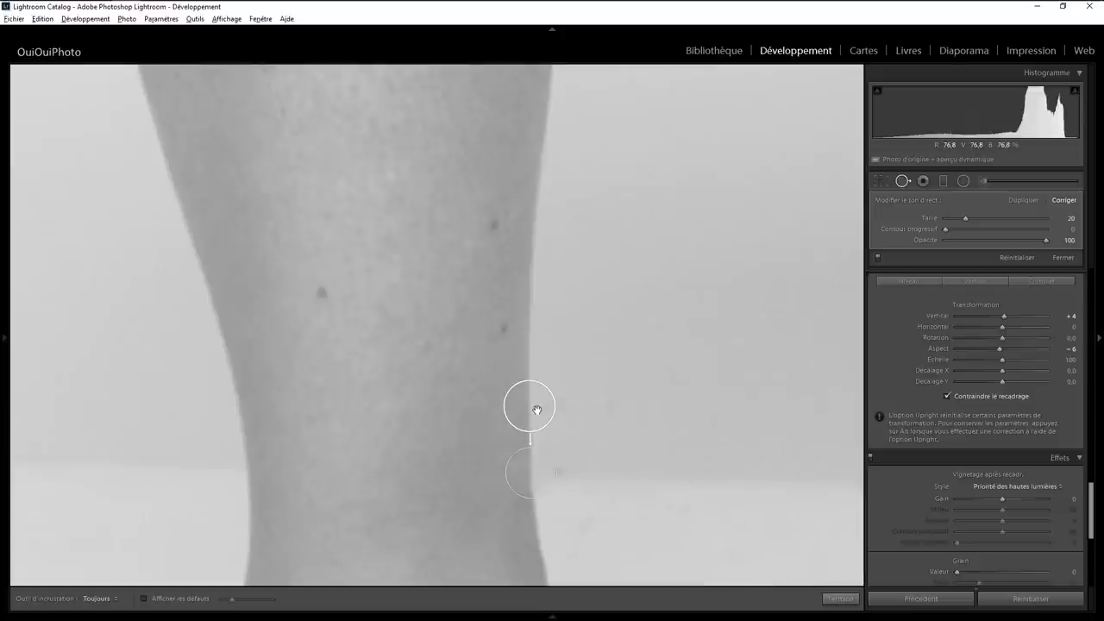
left_click_drag(537, 410, 536, 415)
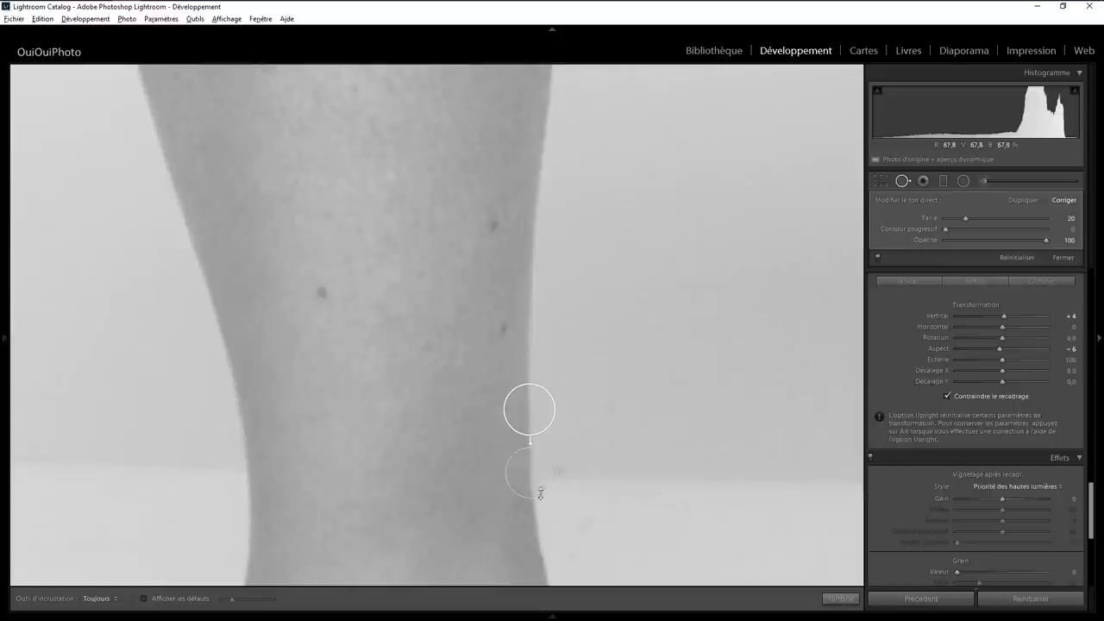
left_click(840, 598)
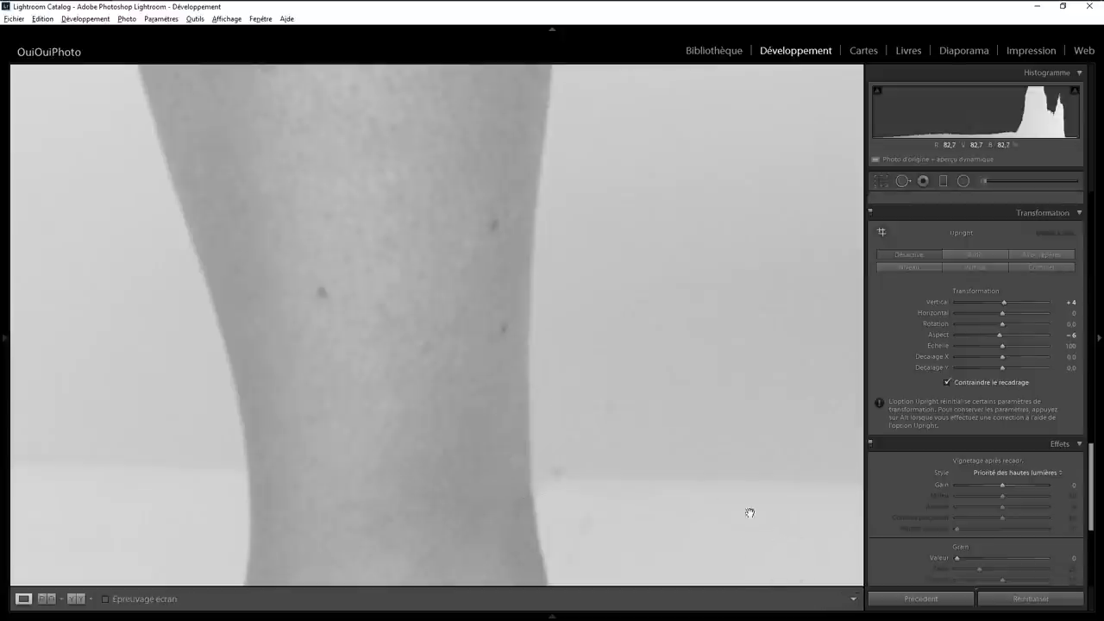
- Reposition the leg-edge heal, then zoom out to the whole photo
left_click(902, 180)
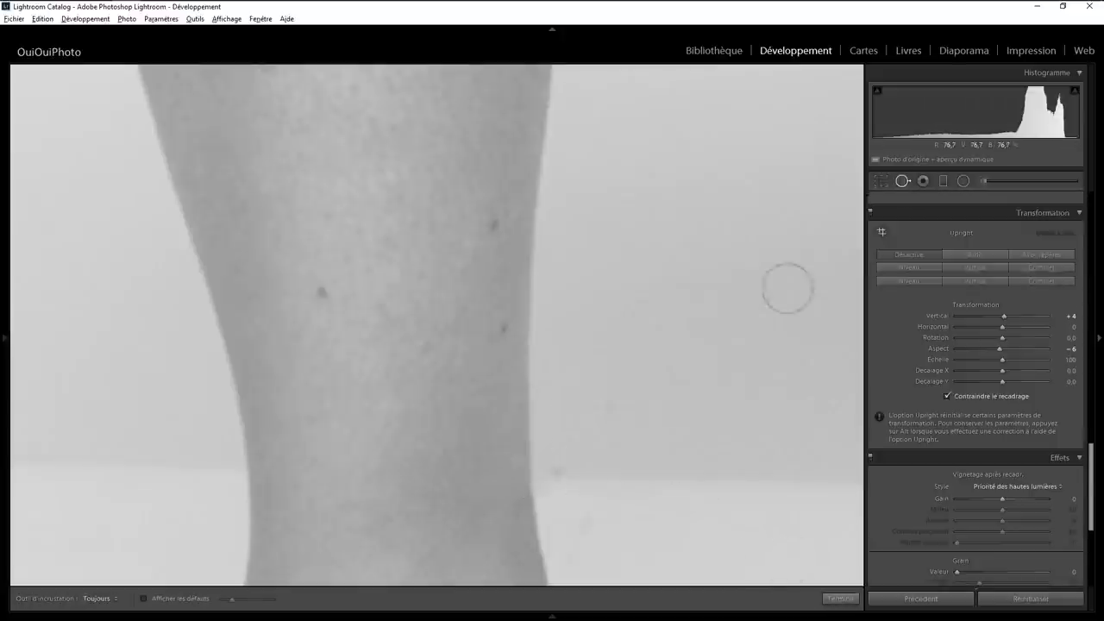
left_click(532, 473)
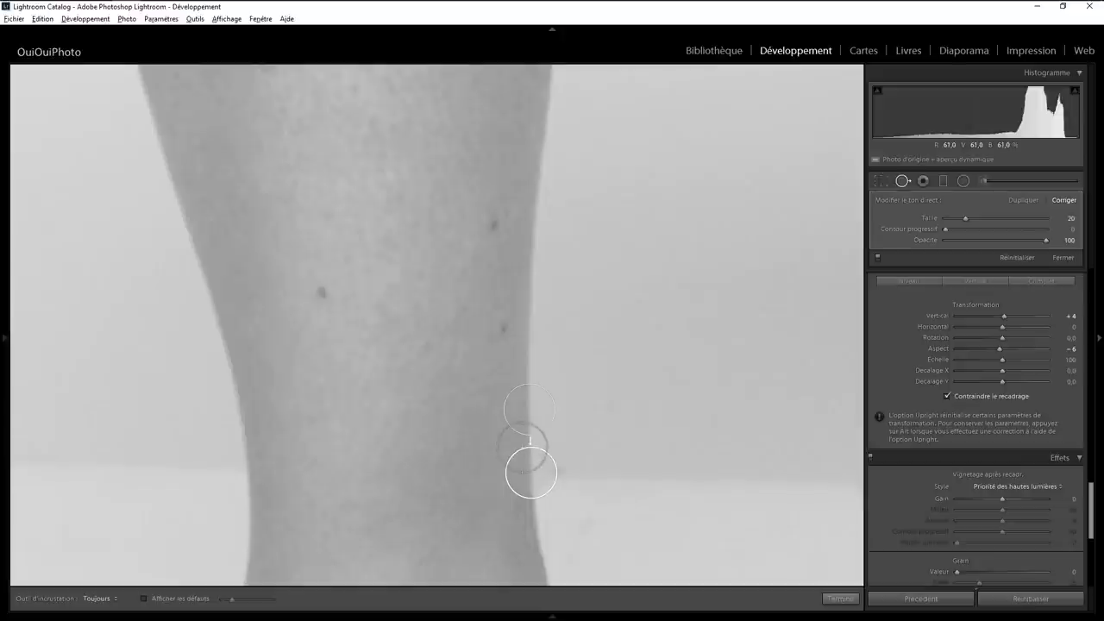
mouse_move(521, 449)
left_mouse_down()
mouse_move(527, 458)
mouse_move(534, 427)
left_mouse_up()
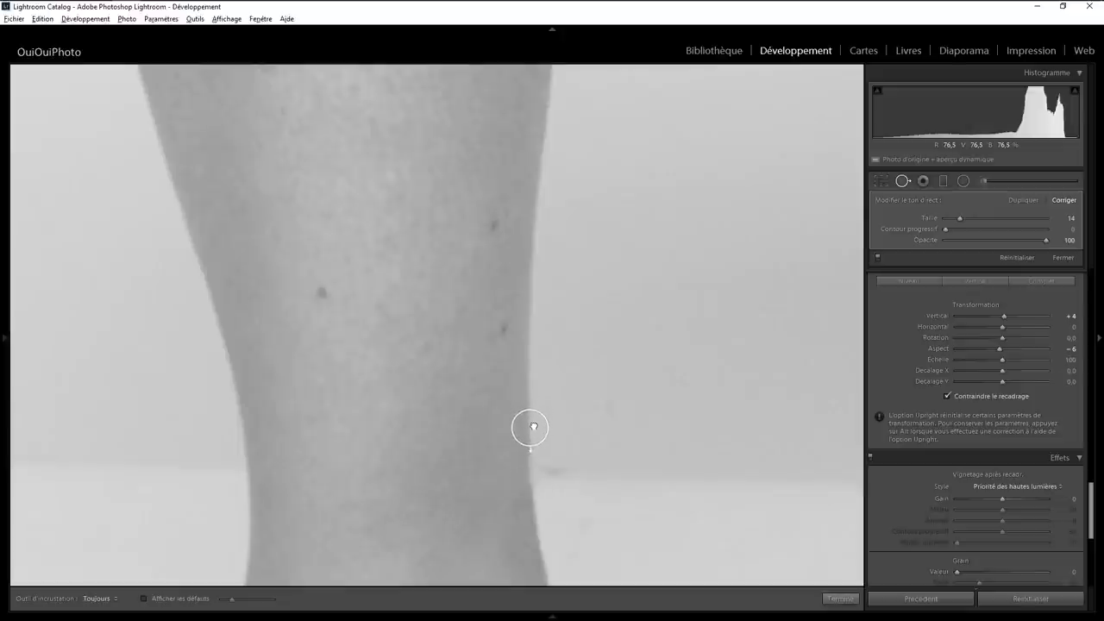
left_click(841, 597)
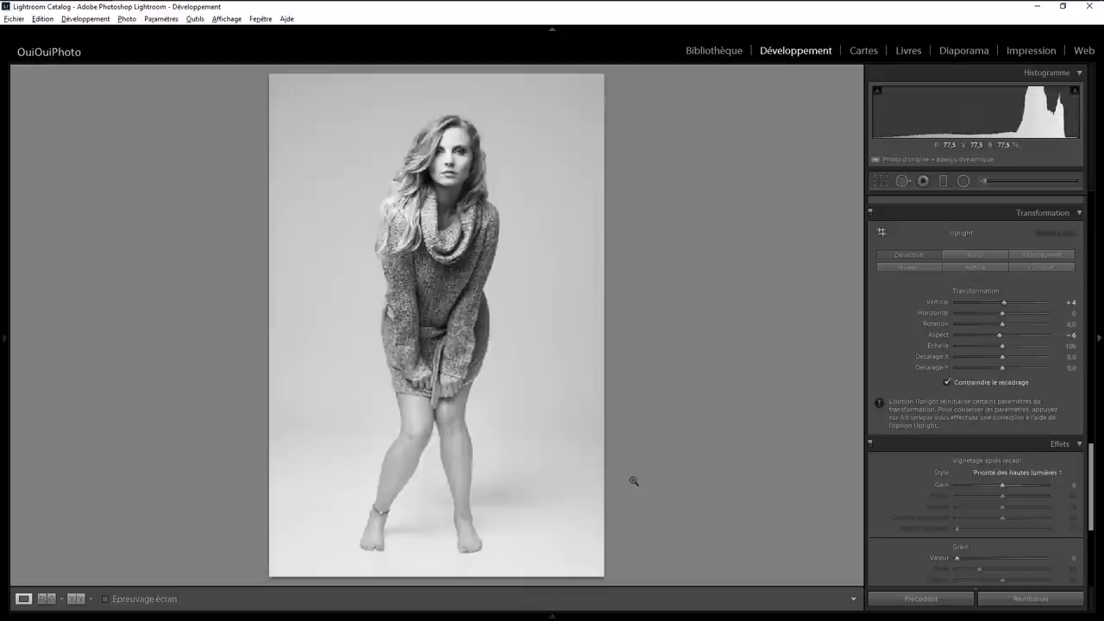
left_click(631, 477)
- Zoom to the floor by the ankles and paint a size-75 heal along the floor seam
left_click(483, 507)
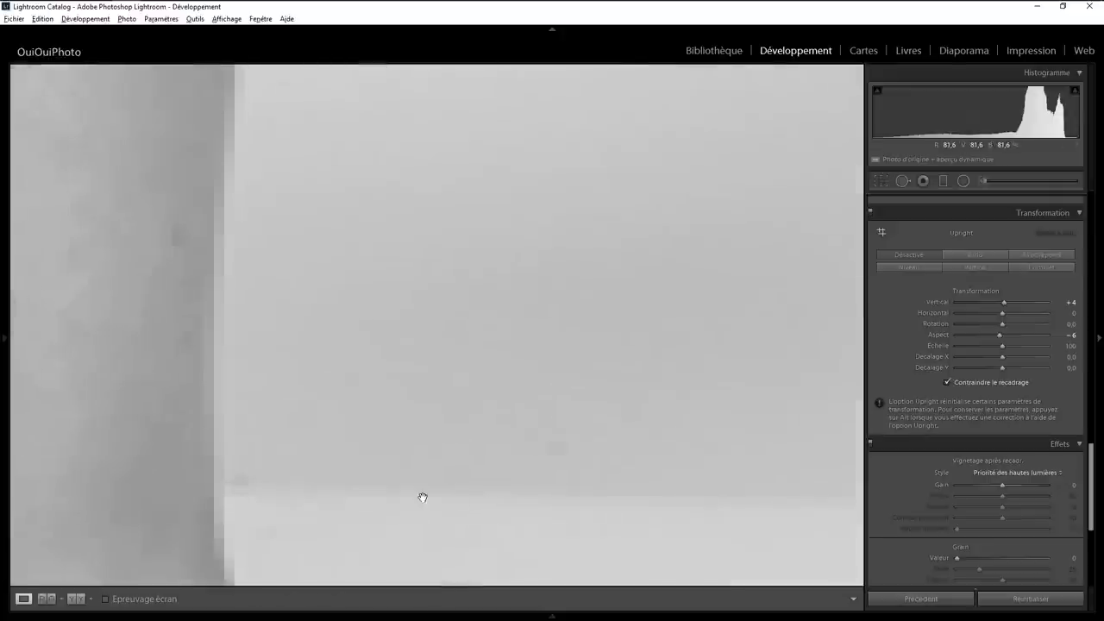
left_click(902, 181)
scroll(297, 500, "up", 2)
scroll(309, 503, "up", 3)
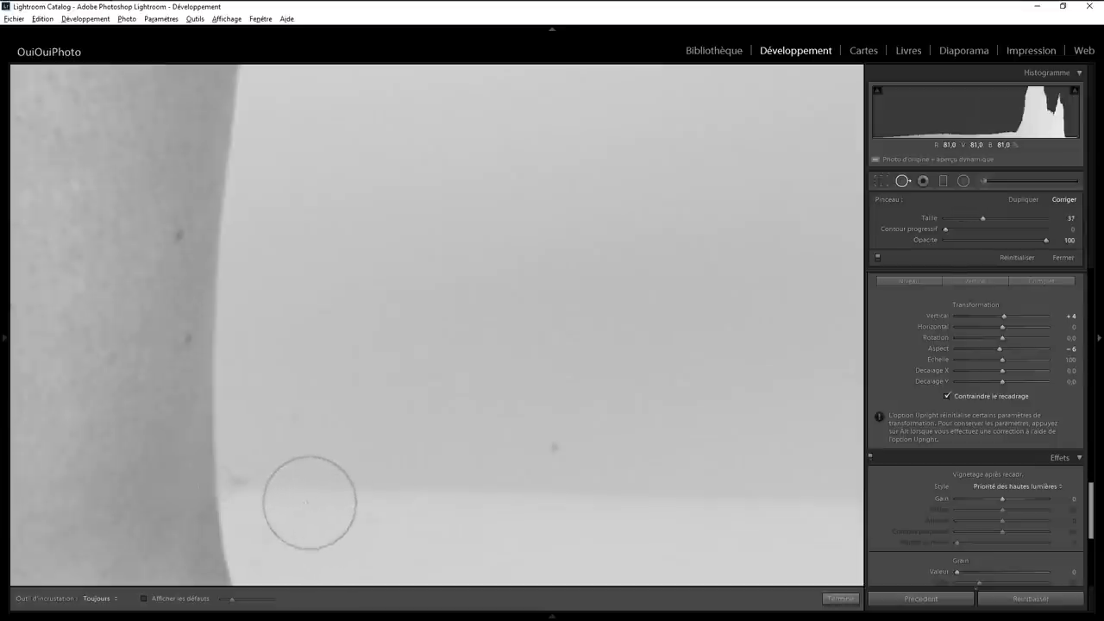
scroll(310, 502, "up", 2)
scroll(320, 500, "up", 2)
scroll(316, 492, "up", 2)
scroll(332, 474, "up", 2)
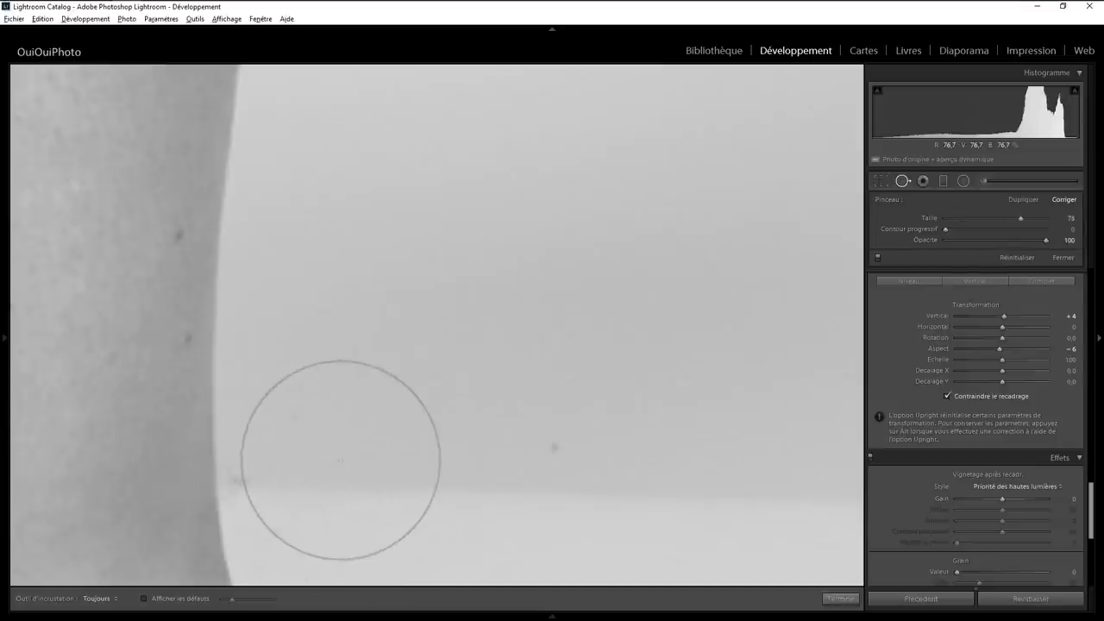
scroll(334, 470, "up", 2)
scroll(348, 478, "up", 1)
scroll(356, 475, "up", 2)
scroll(358, 470, "up", 2)
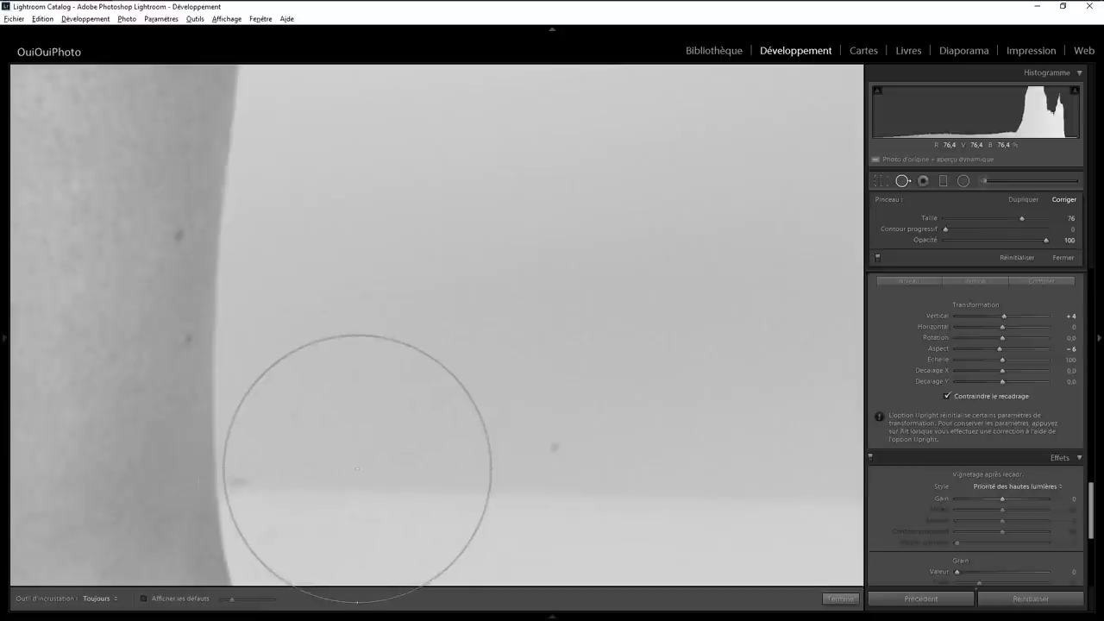
left_click_drag(357, 470, 738, 480)
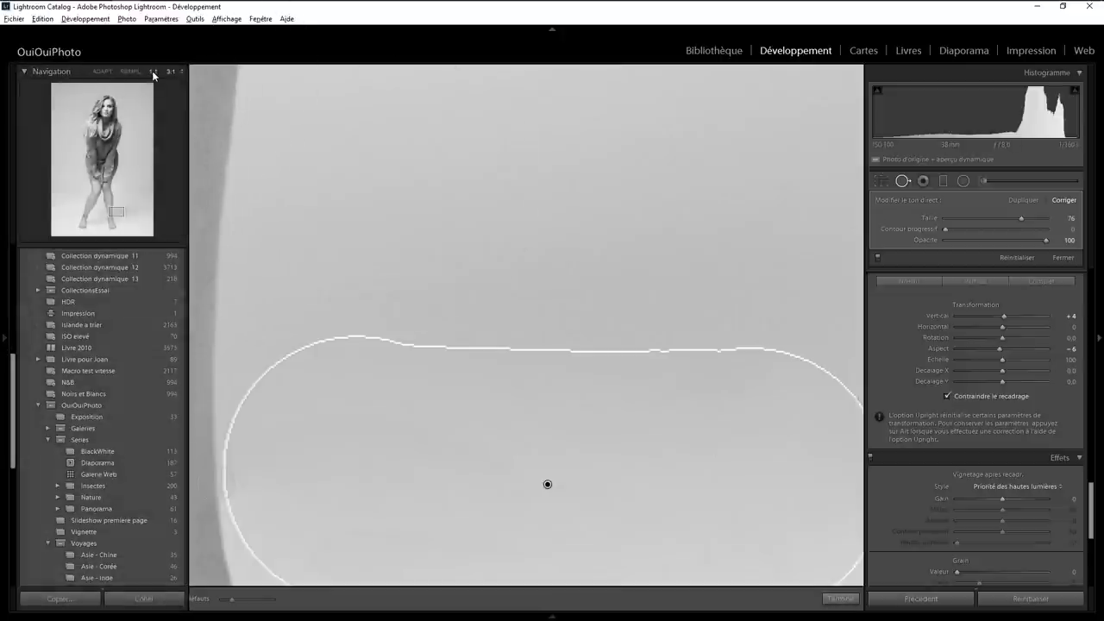
- Paint further heals along the seam line, taking sources from clean backdrop above
left_click(153, 73)
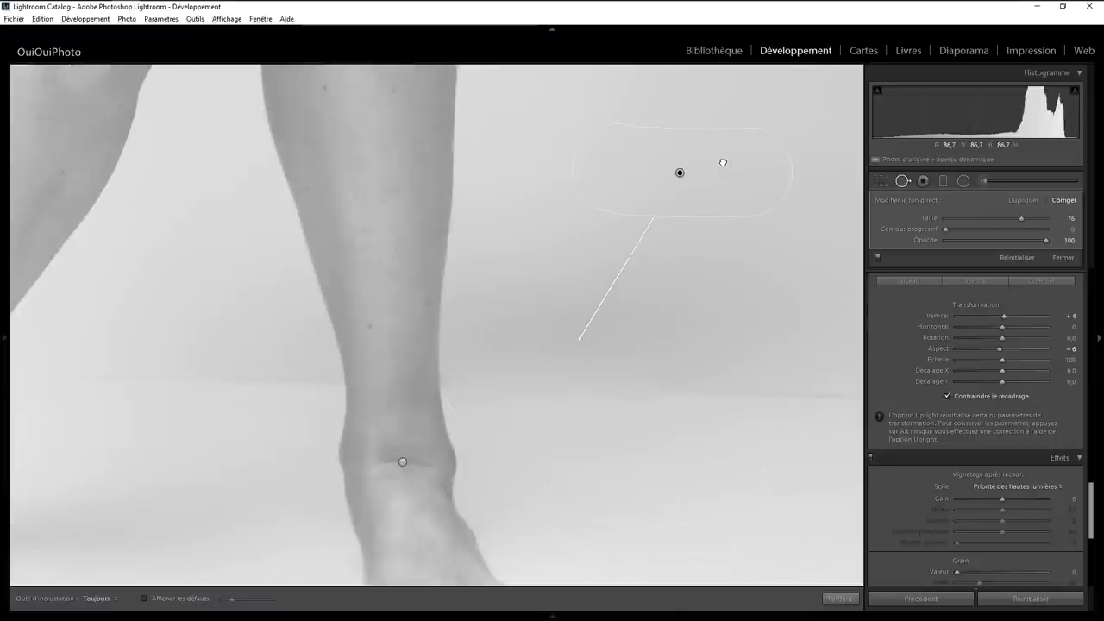
left_click_drag(725, 458, 394, 409)
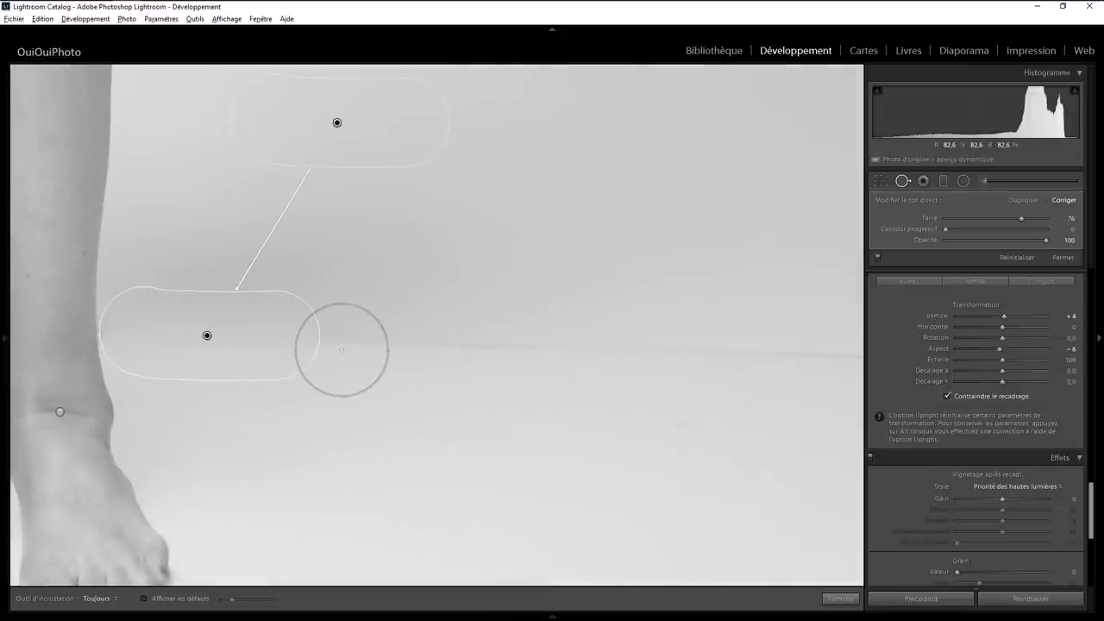
left_click_drag(343, 346, 638, 351)
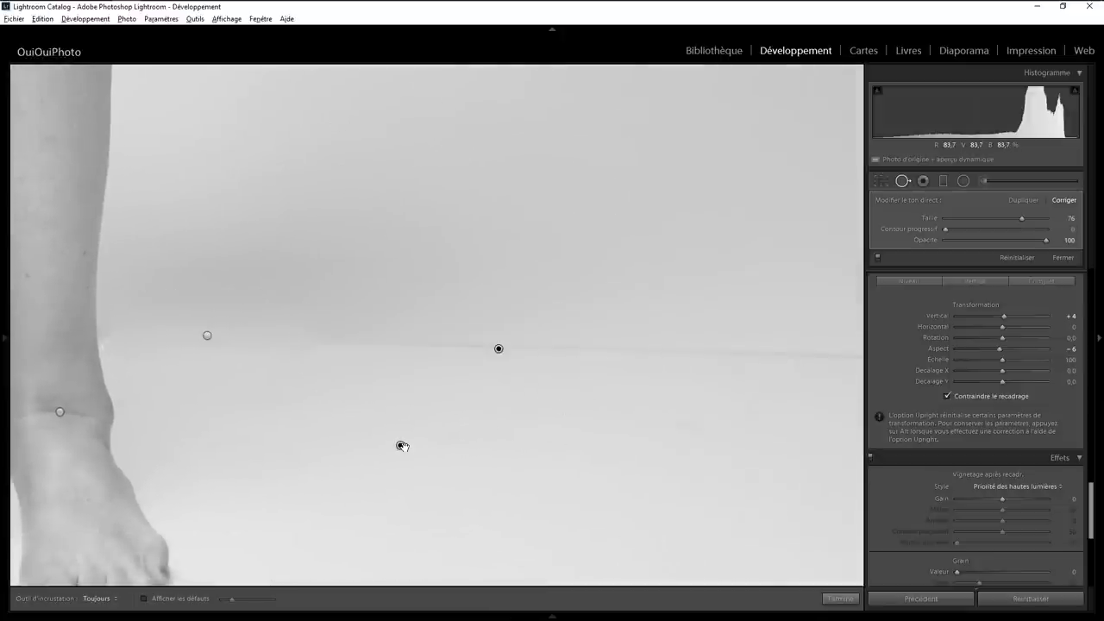
left_click_drag(402, 446, 483, 167)
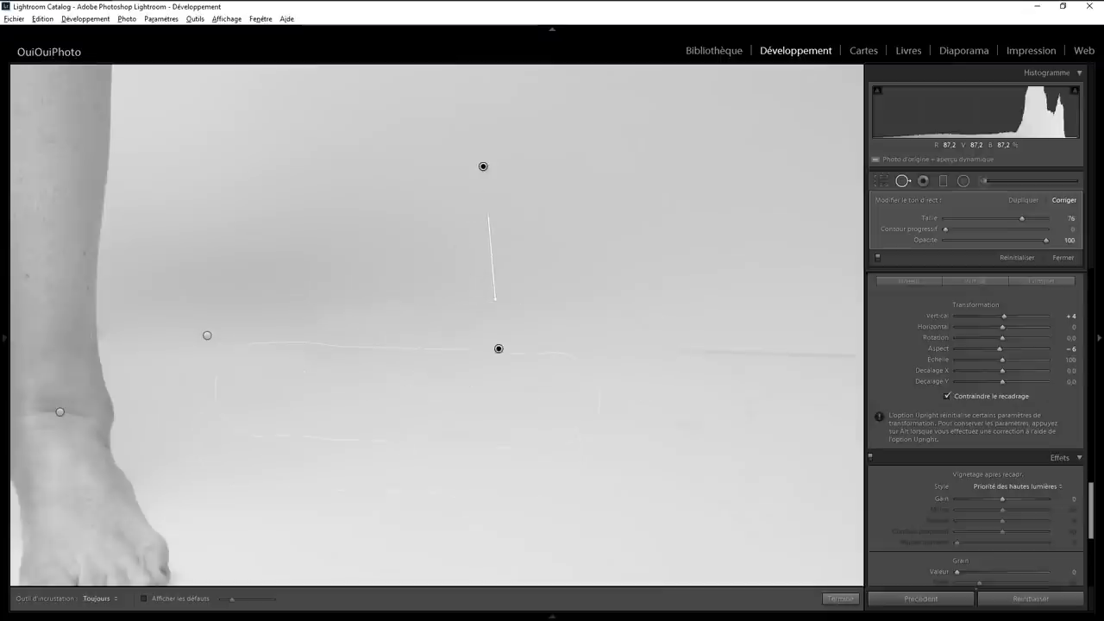
left_click_drag(638, 488, 339, 475)
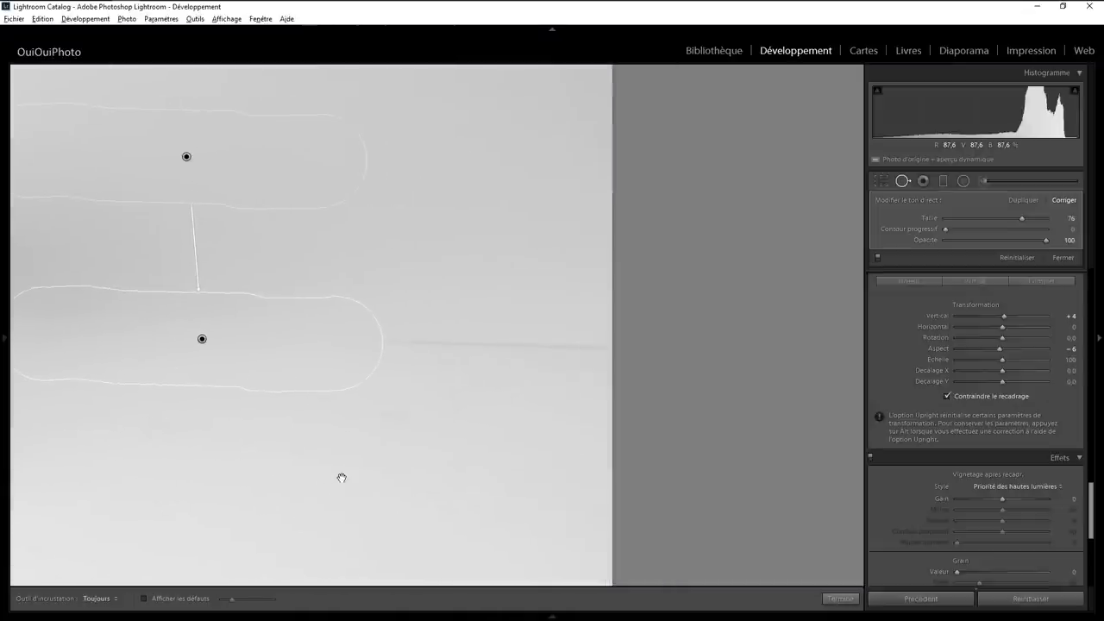
left_click_drag(385, 340, 642, 335)
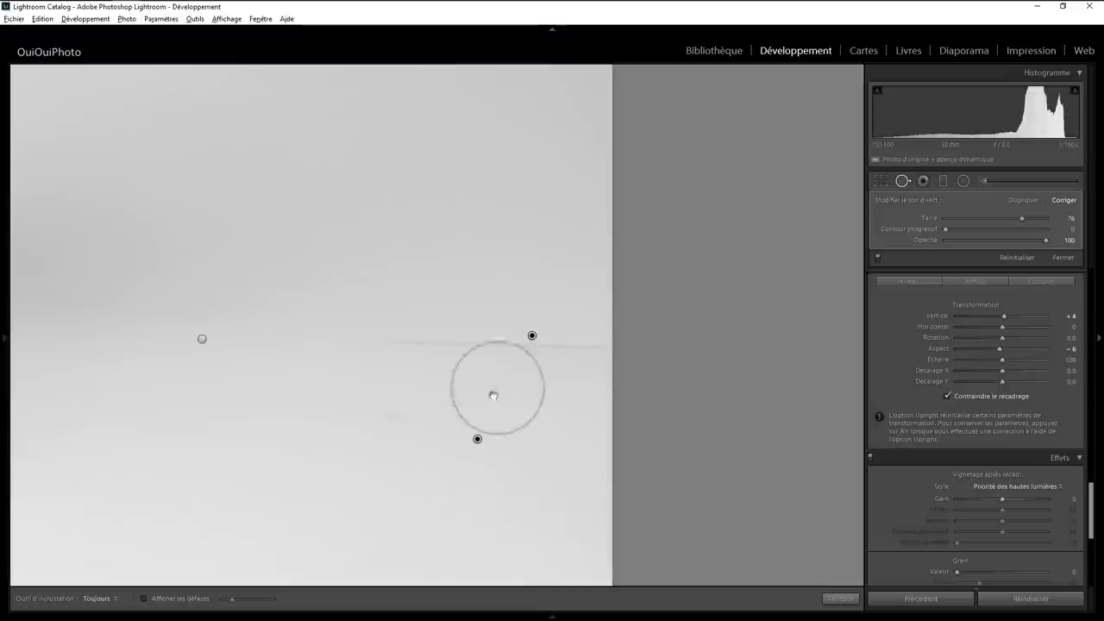
left_click_drag(475, 437, 442, 182)
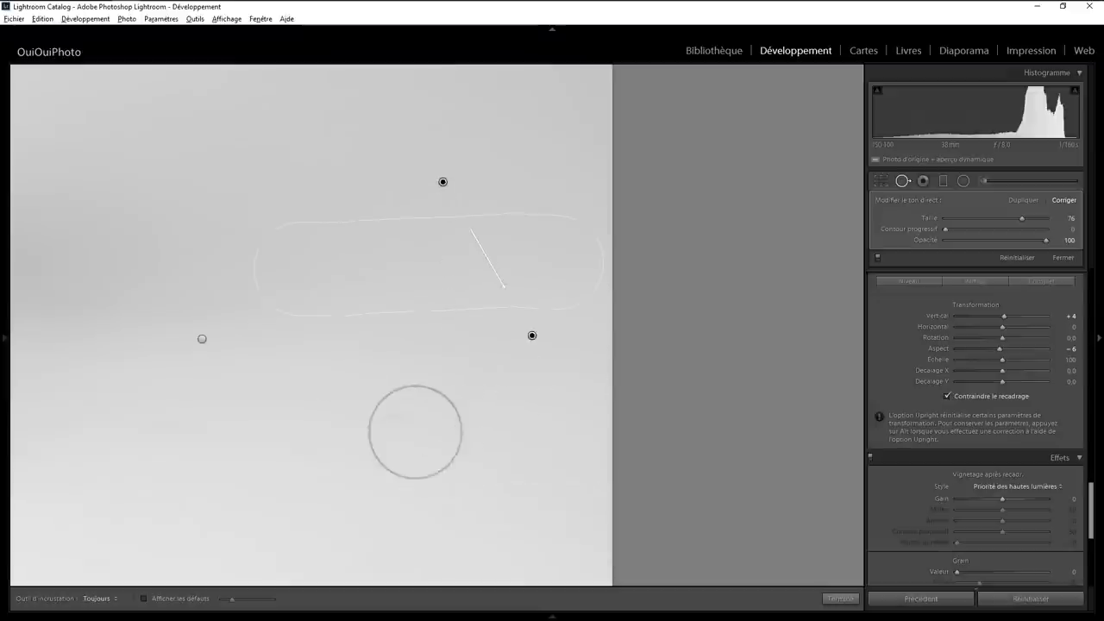
- Heal a speck on the floor with a clean backdrop source, then pan around the feet
left_click(387, 420)
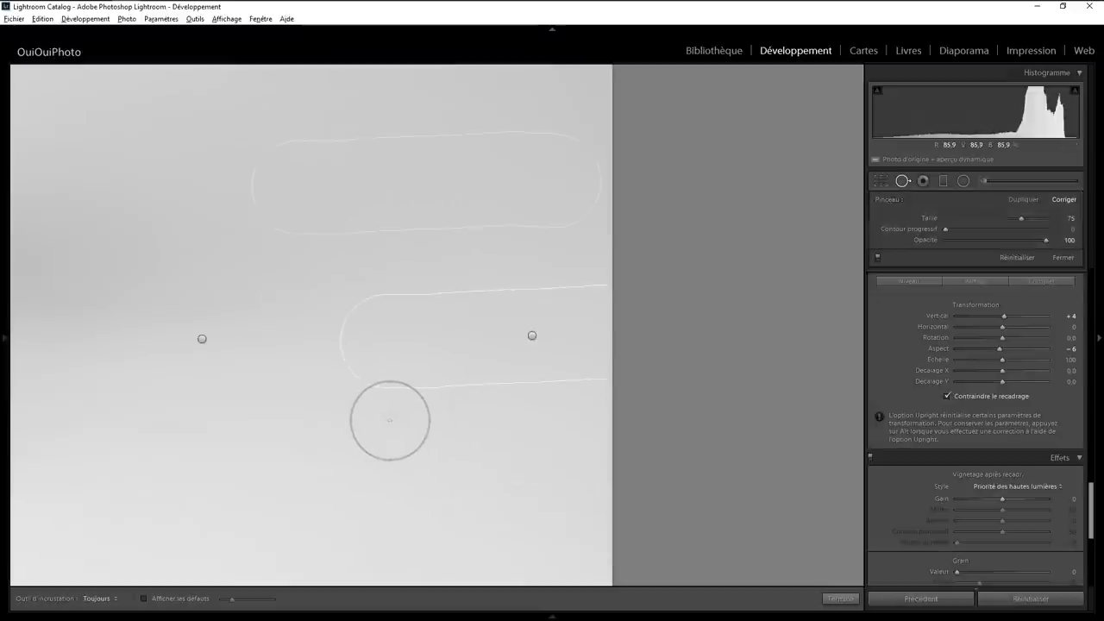
mouse_move(383, 443)
left_mouse_down()
mouse_move(429, 503)
mouse_move(399, 167)
left_mouse_up()
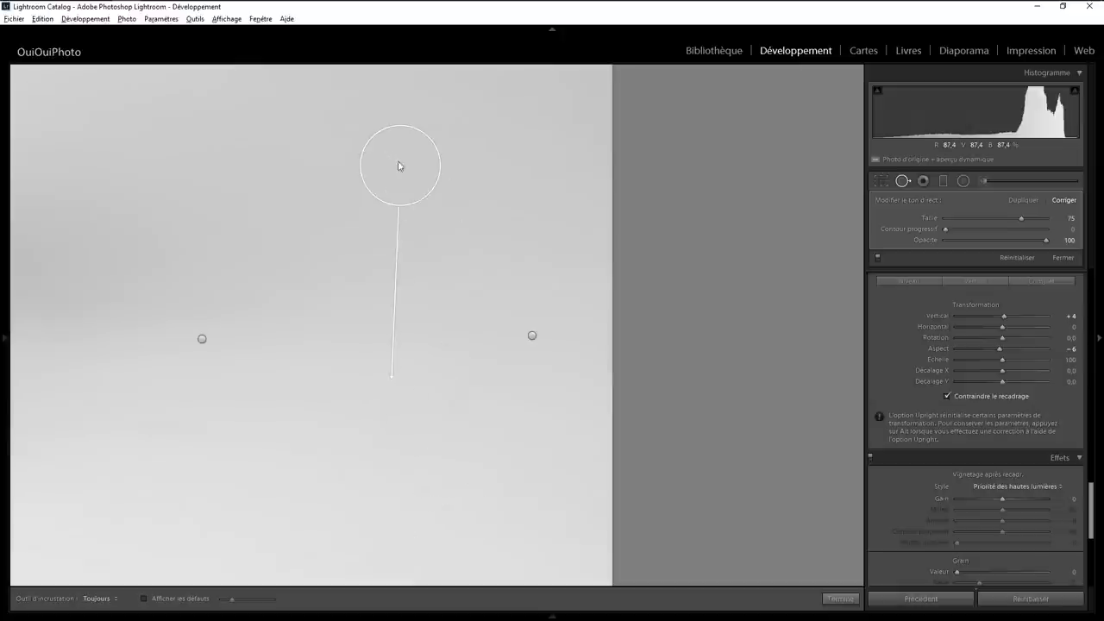
left_click_drag(202, 458, 619, 419)
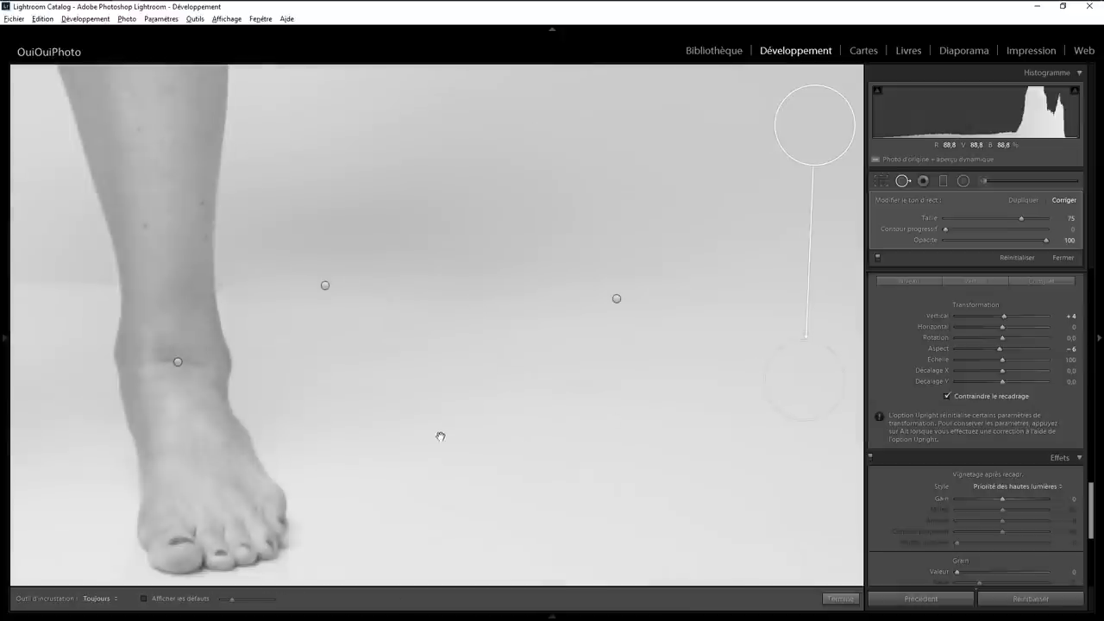
left_click_drag(351, 383, 576, 425)
left_click_drag(178, 375, 380, 385)
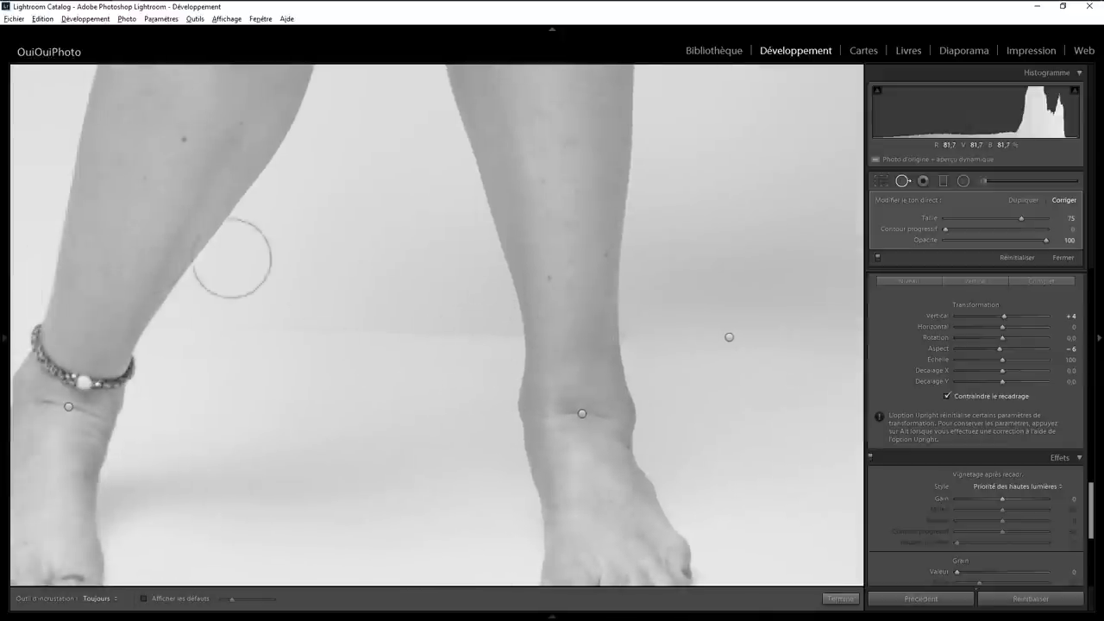
mouse_move(4, 337)
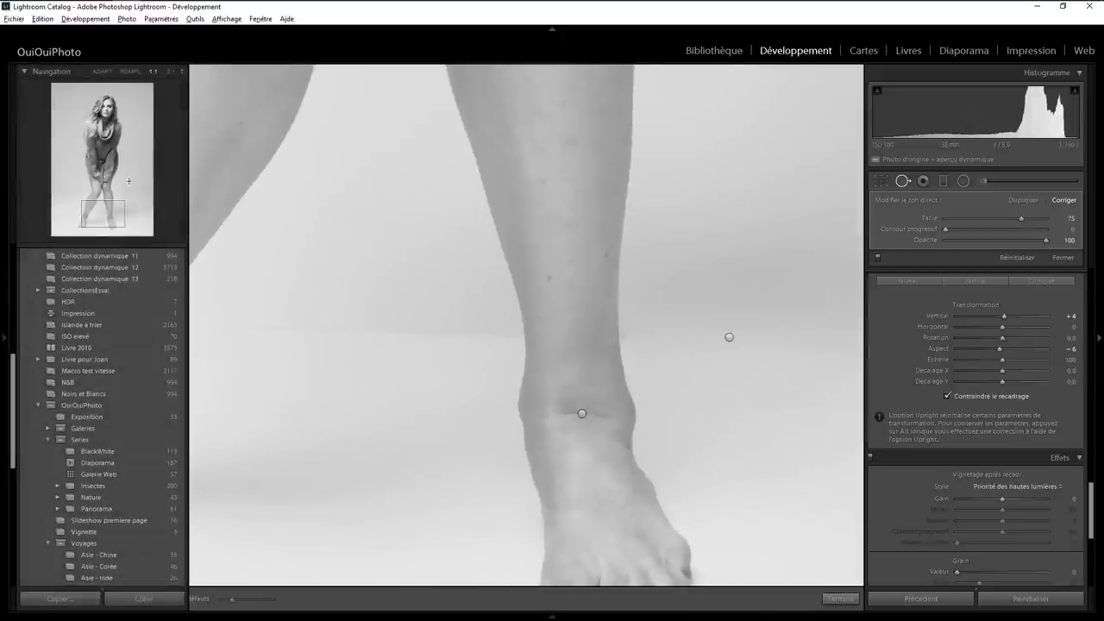
- Heal the mark on the leg edge above the ankle, sampling clean skin lower down
left_click(172, 75)
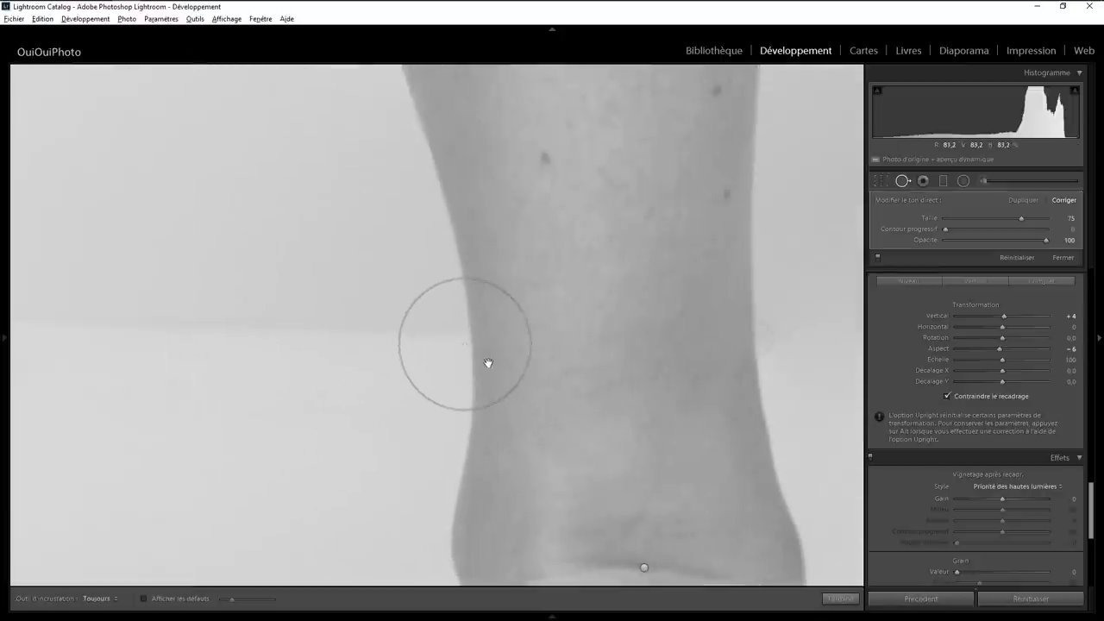
left_click_drag(488, 363, 544, 246)
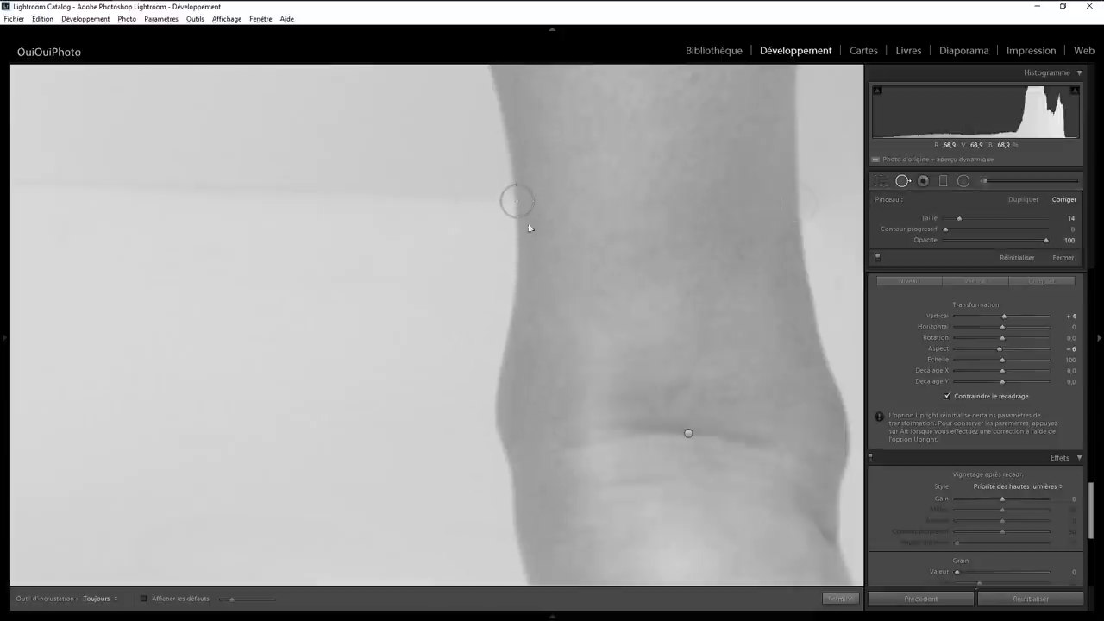
left_click(528, 227)
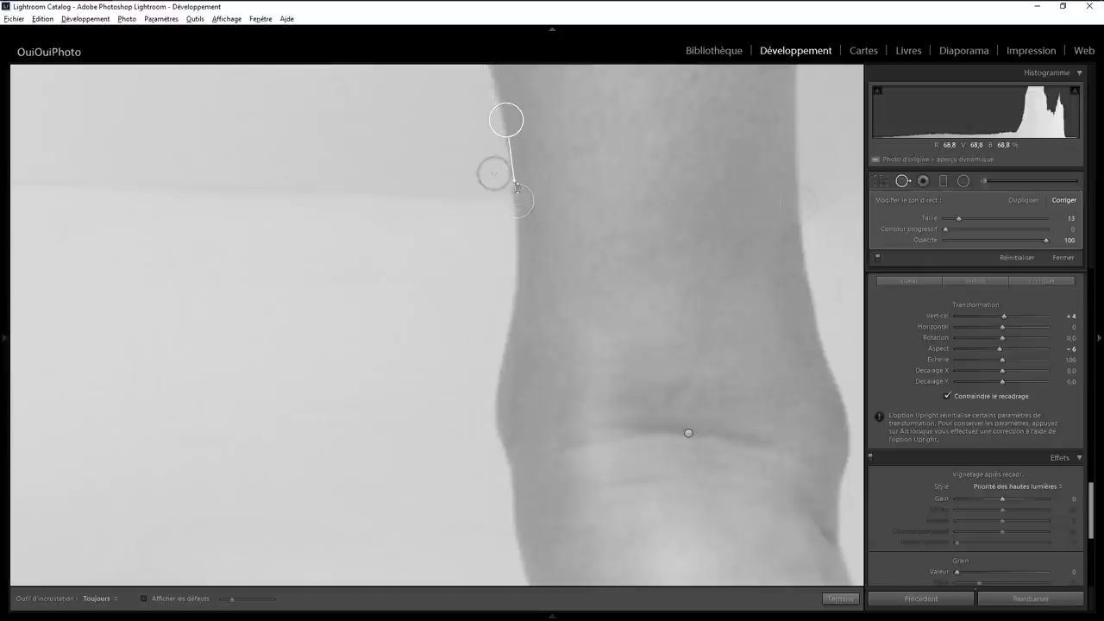
left_click_drag(507, 119, 515, 480)
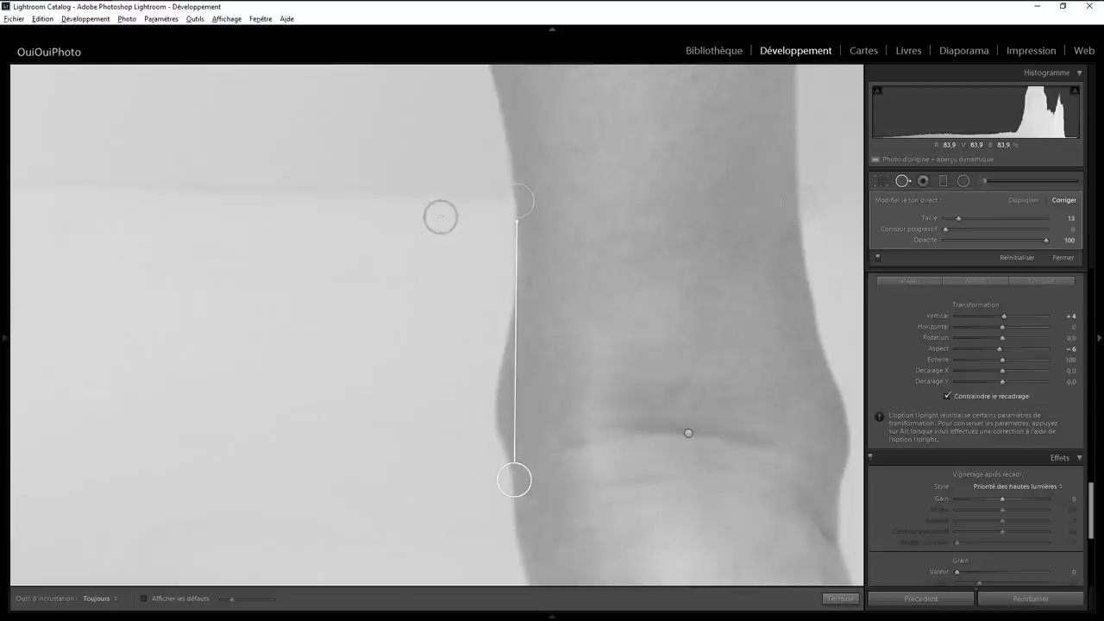
scroll(435, 219, "up", 2)
scroll(461, 212, "up", 2)
scroll(424, 195, "up", 1)
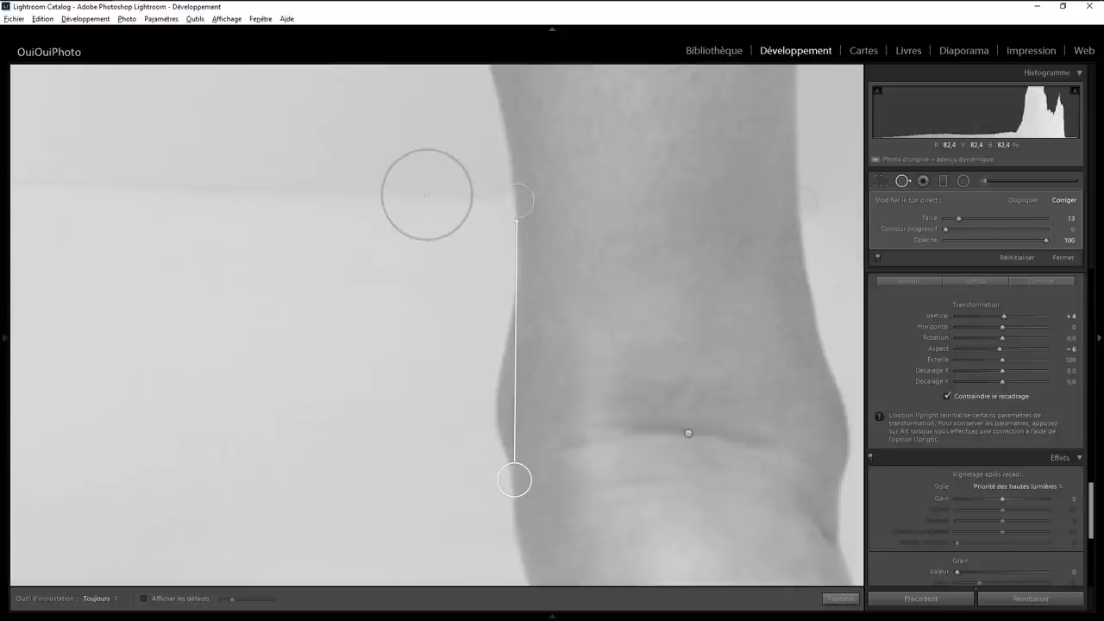
scroll(442, 206, "up", 2)
scroll(439, 204, "up", 1)
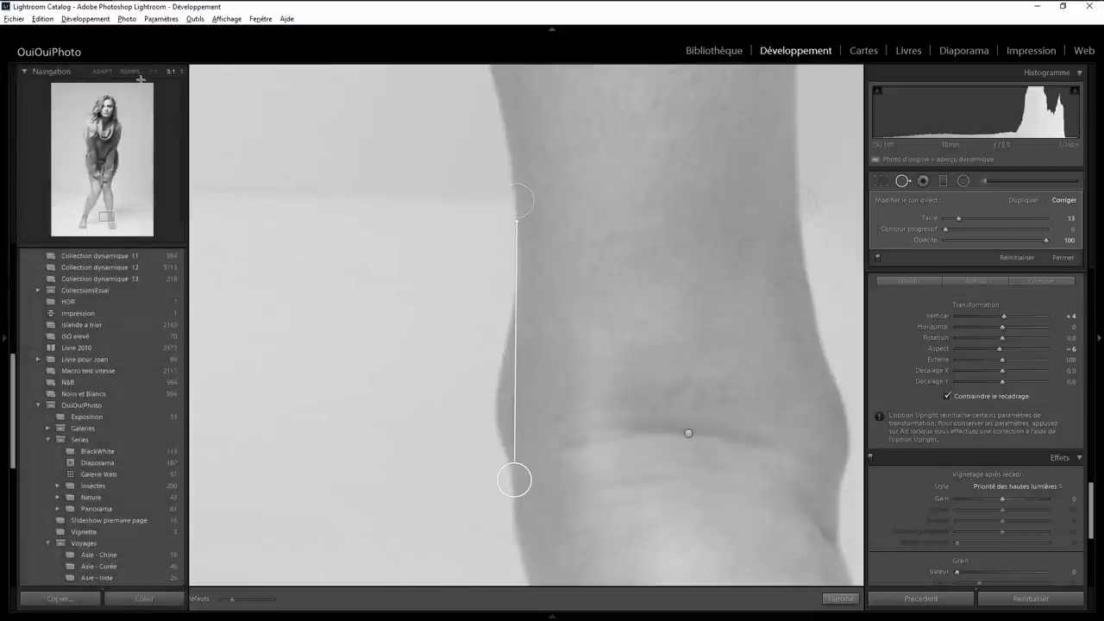
- Heal backdrop strips between the legs, moving the source up and right
left_click(153, 72)
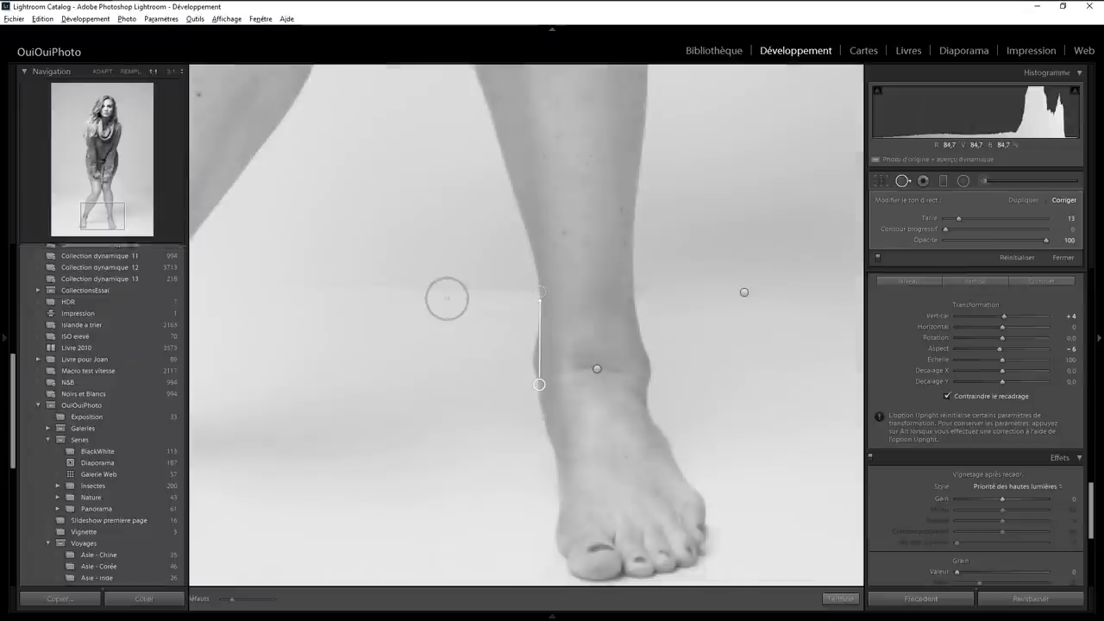
scroll(439, 296, "up", 1)
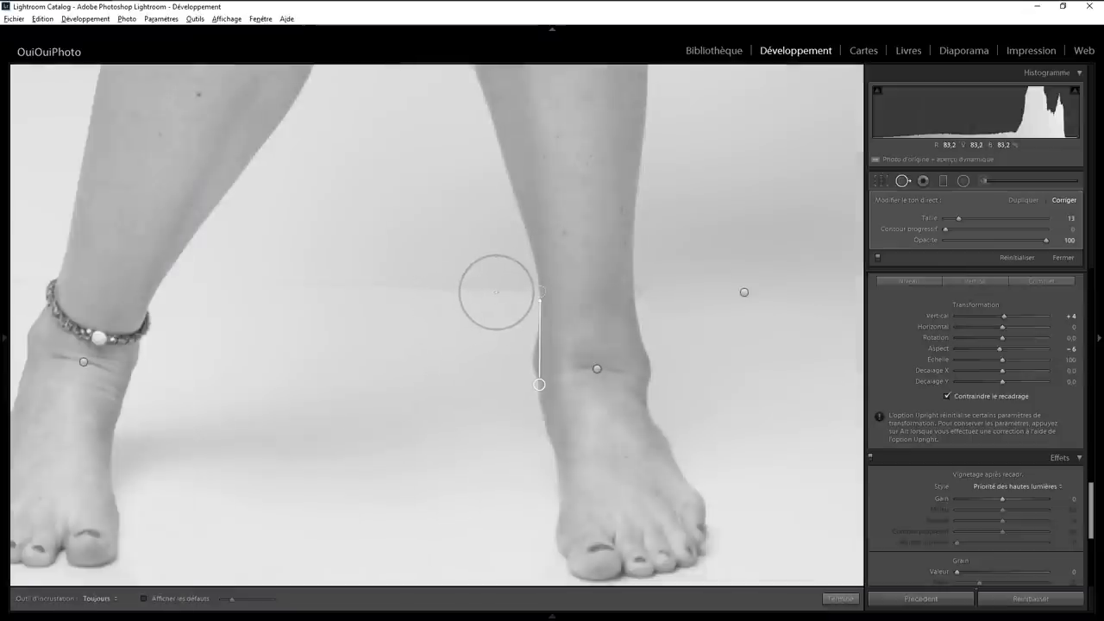
left_click_drag(499, 291, 258, 295)
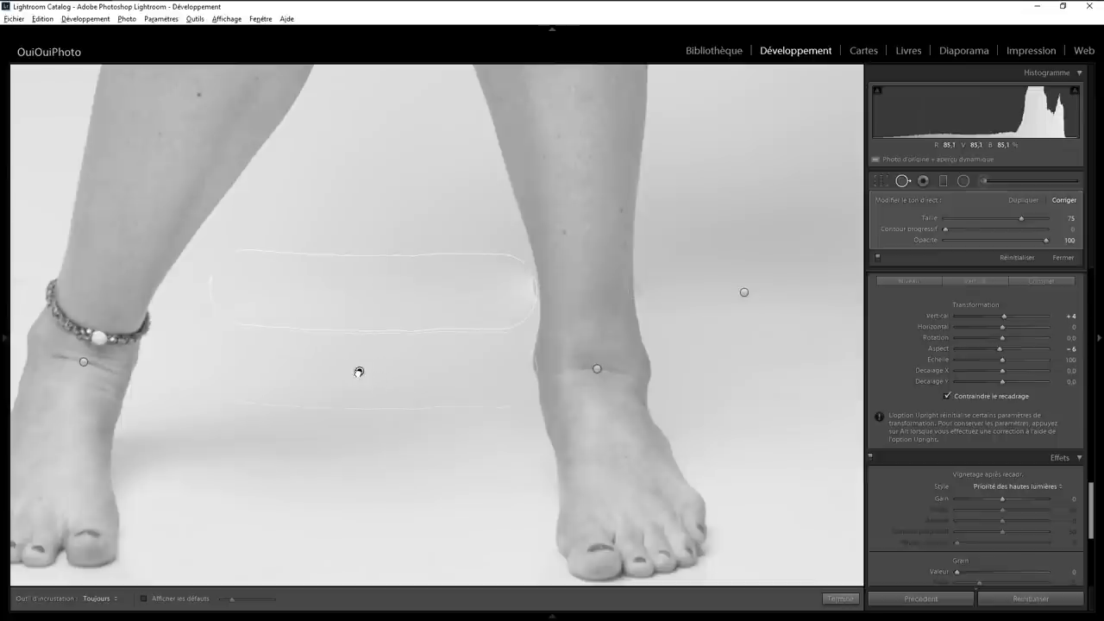
left_click_drag(517, 256, 688, 216)
left_click_drag(814, 186, 825, 115)
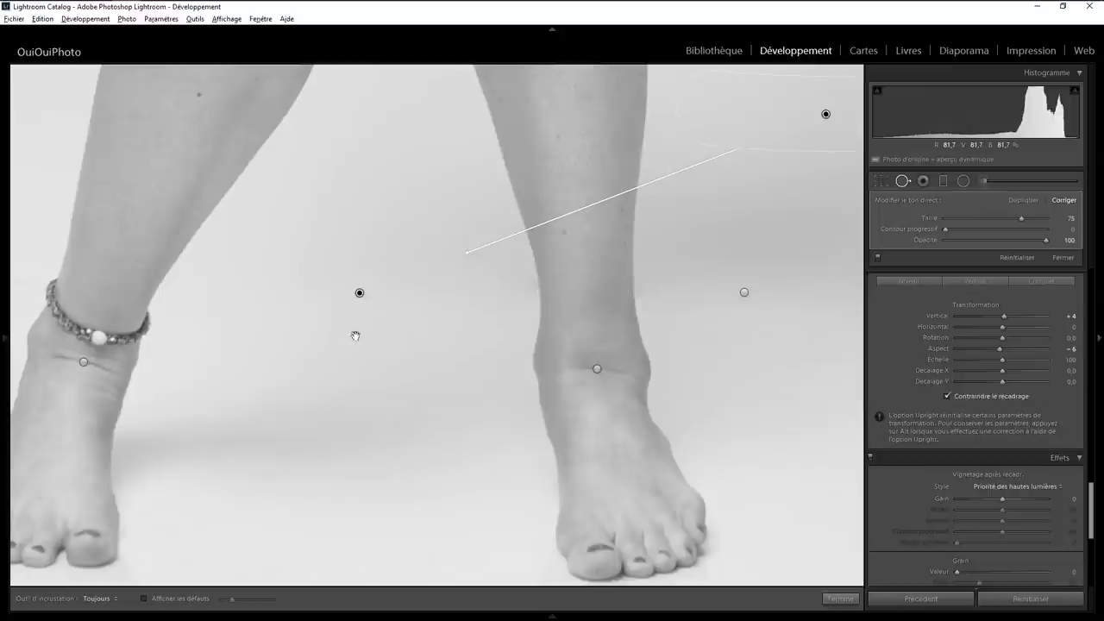
left_click_drag(203, 349, 466, 391)
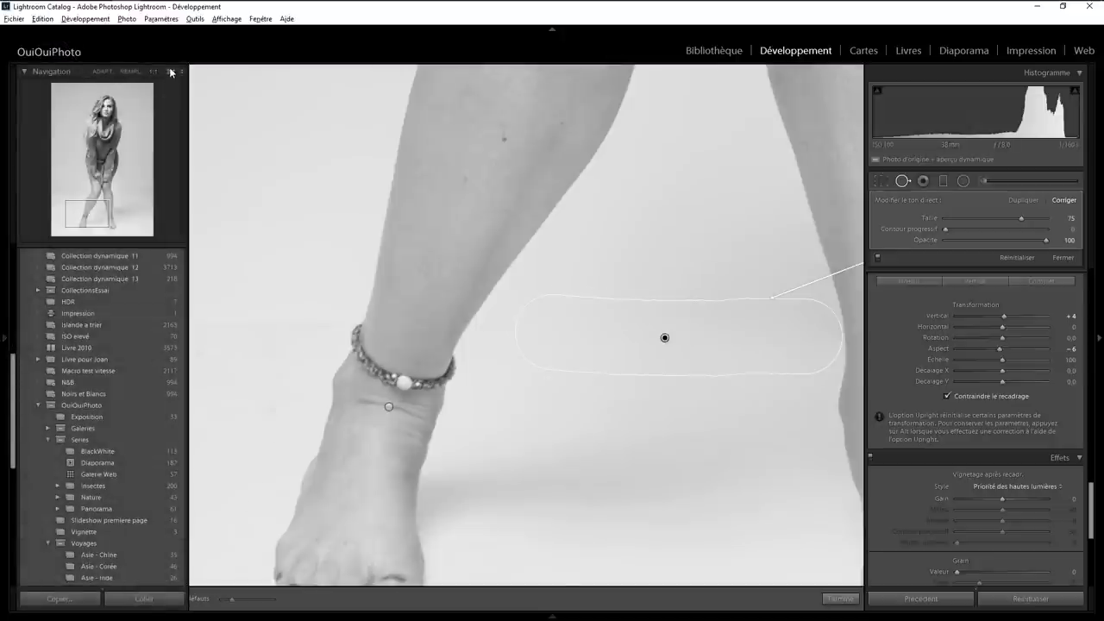
- Zoom in on the anklet and heal a spot on the calf edge, sourcing from above
left_click(170, 72)
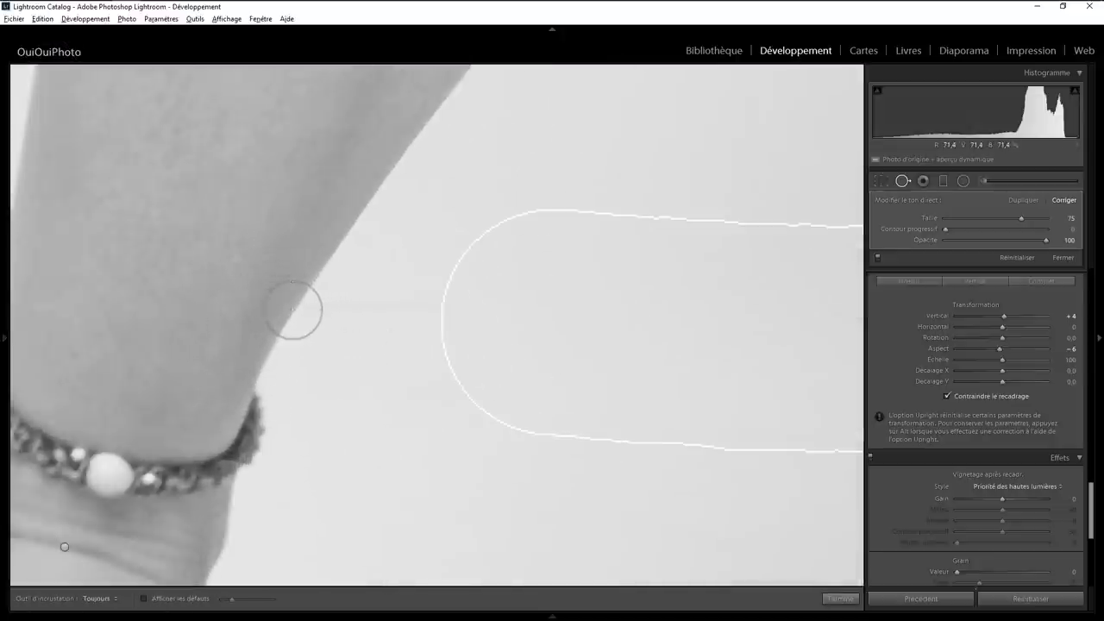
key("Escape")
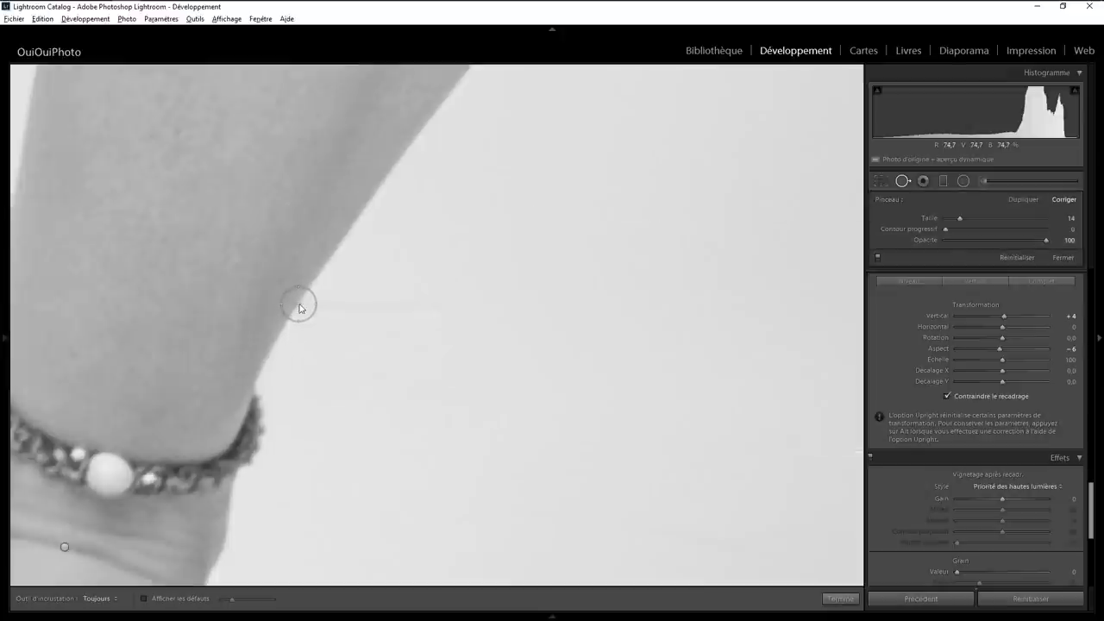
left_click(298, 304)
left_click_drag(274, 353, 332, 257)
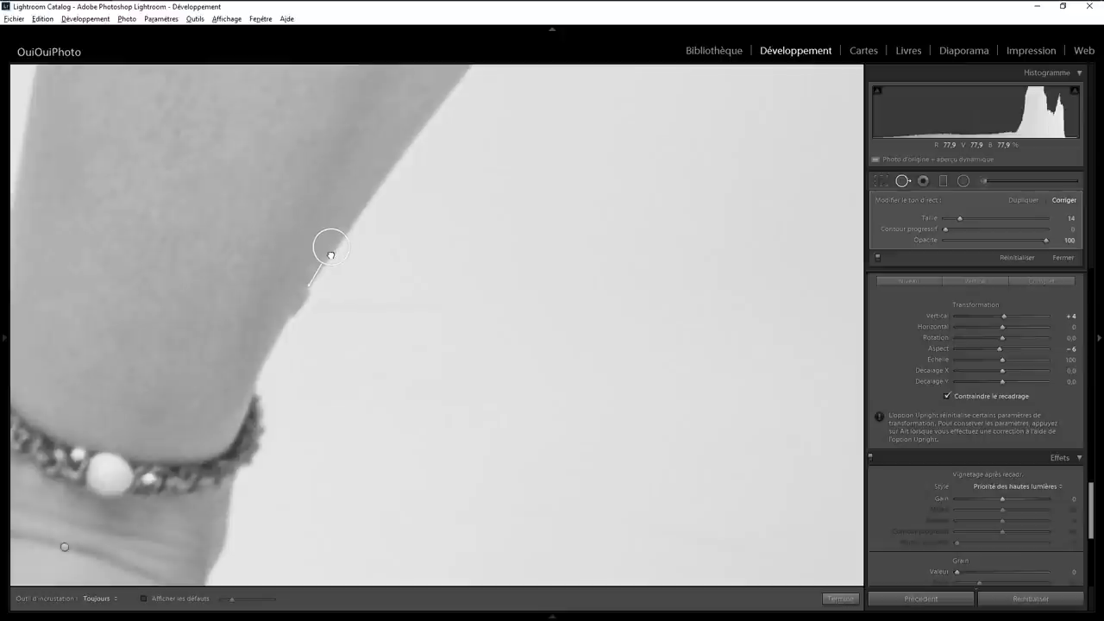
left_click_drag(331, 256, 335, 258)
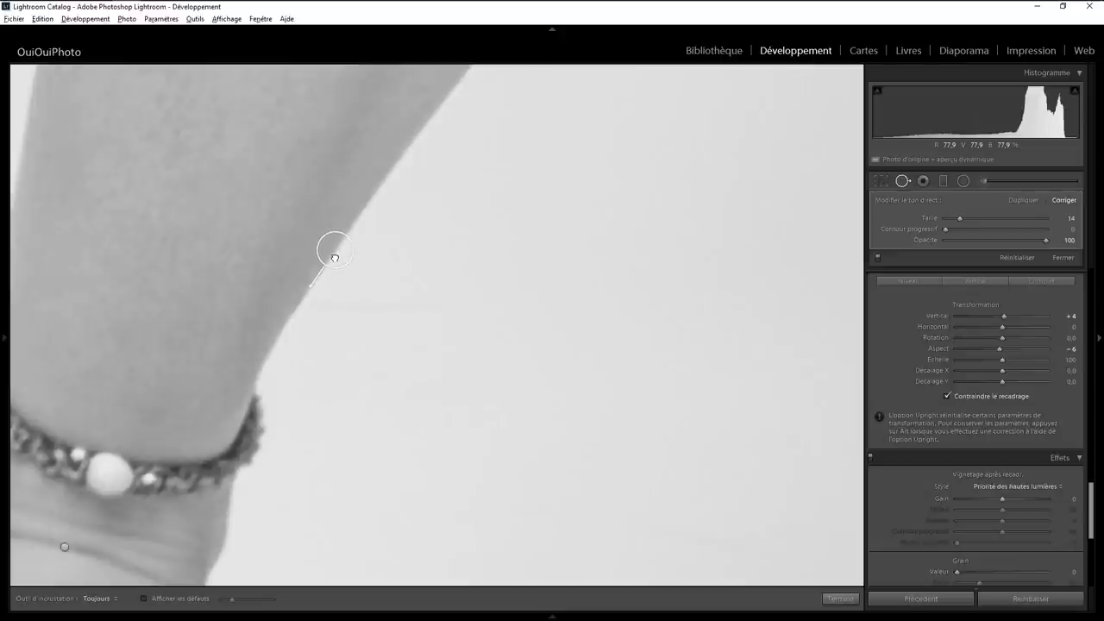
- Enlarge the brush and heal a backdrop patch beside the leg, sourcing up and right
scroll(331, 333, "up", 2)
scroll(342, 322, "up", 1)
scroll(343, 327, "up", 2)
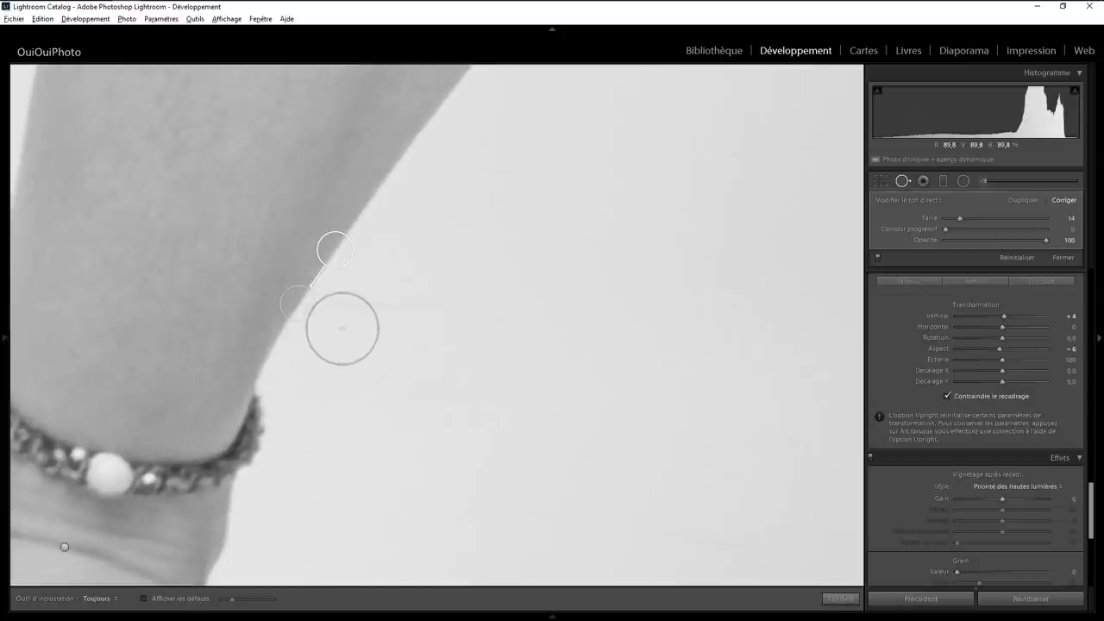
scroll(351, 331, "up", 2)
scroll(354, 328, "up", 2)
scroll(367, 326, "up", 2)
scroll(374, 324, "up", 1)
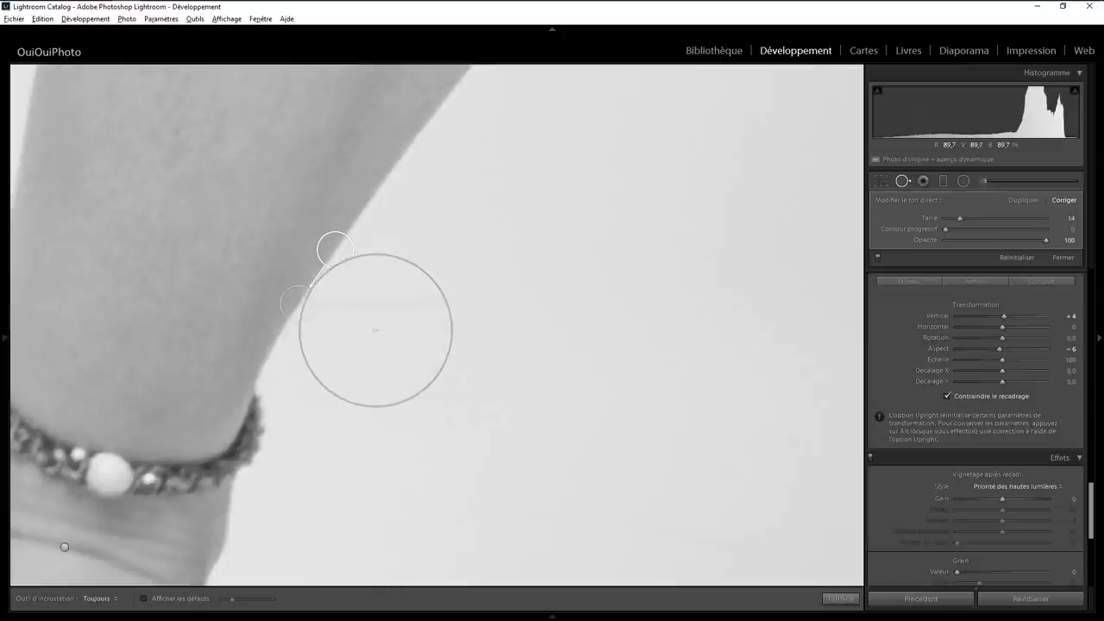
scroll(380, 332, "up", 1)
left_click_drag(382, 338, 547, 339)
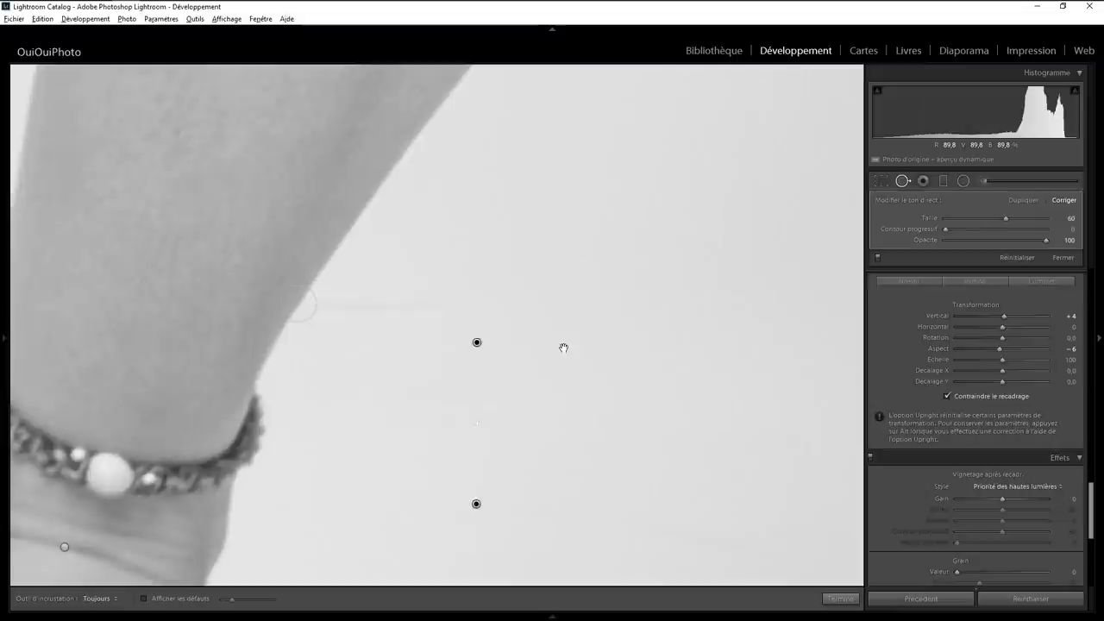
left_click_drag(477, 504, 748, 171)
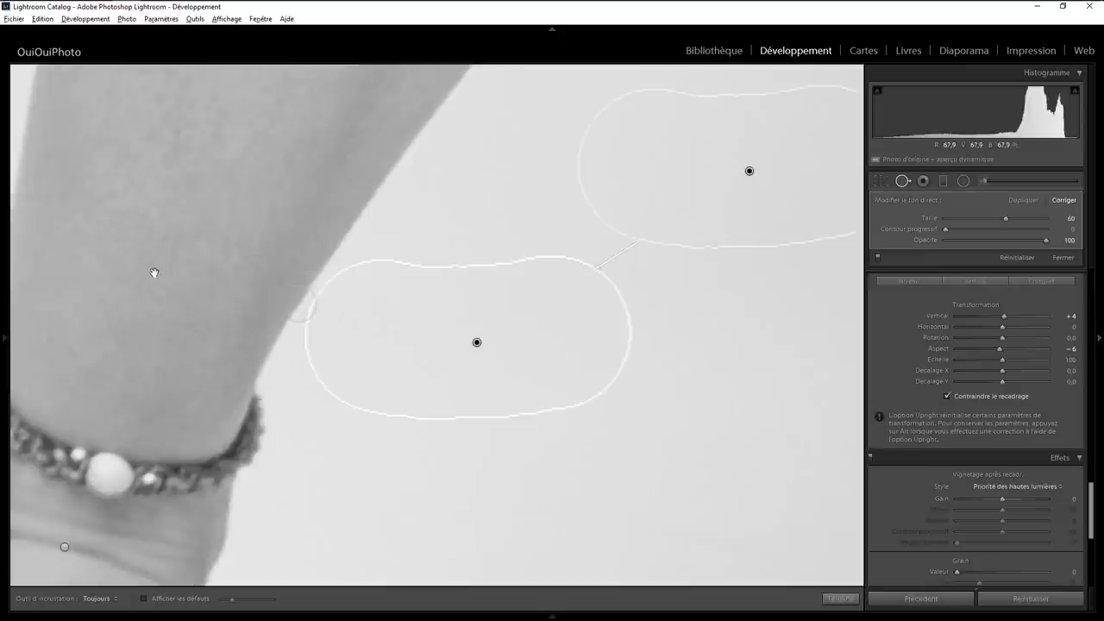
- Heal a backdrop spot beside the ankle bracelet, sourcing from up and left
left_click_drag(153, 271, 626, 311)
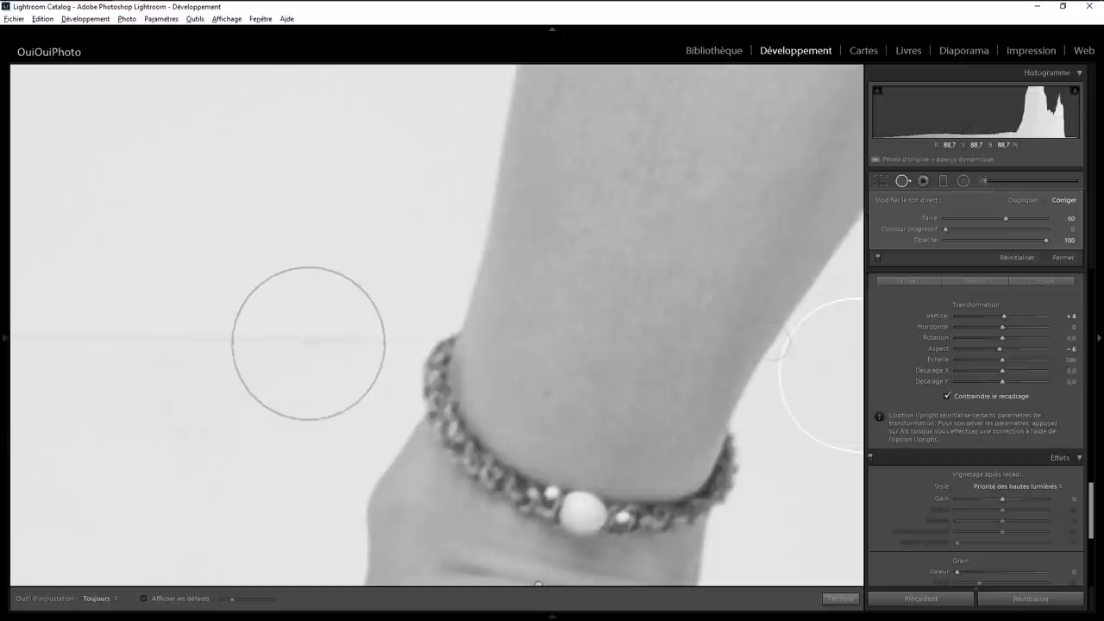
left_click(365, 307)
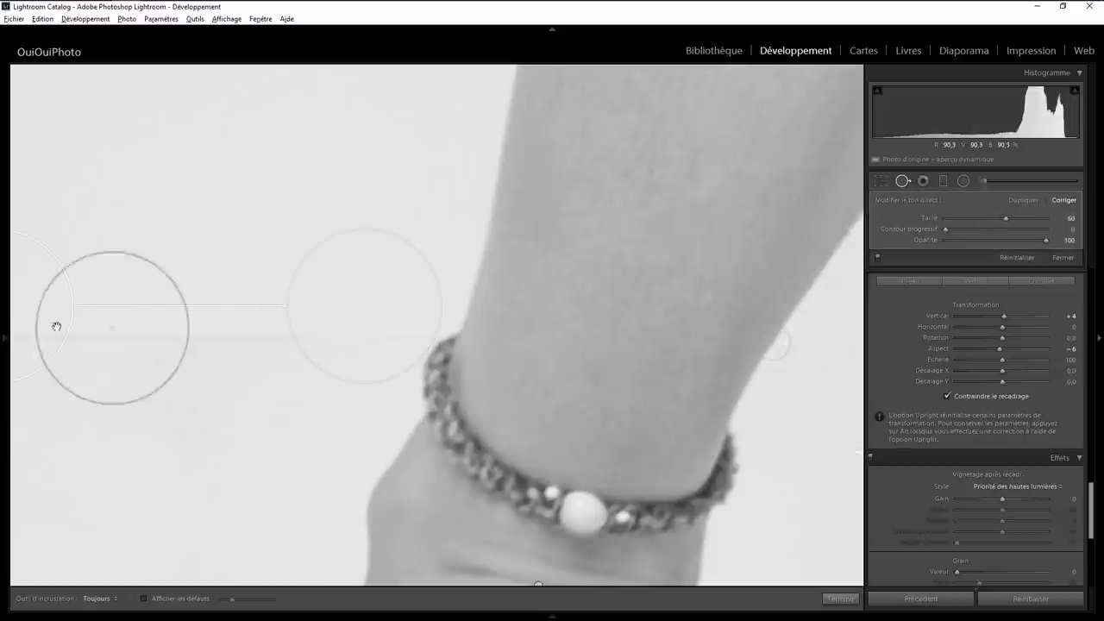
left_click_drag(54, 320, 294, 187)
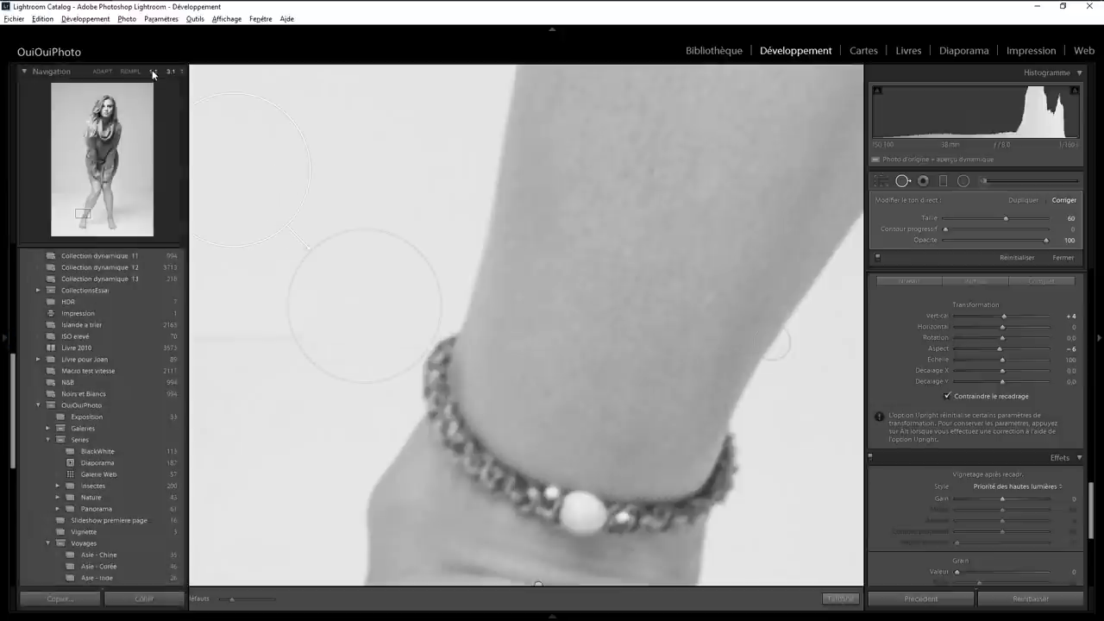
- Heal two backdrop strips left of the ankle and a spot near the foot
left_click(152, 73)
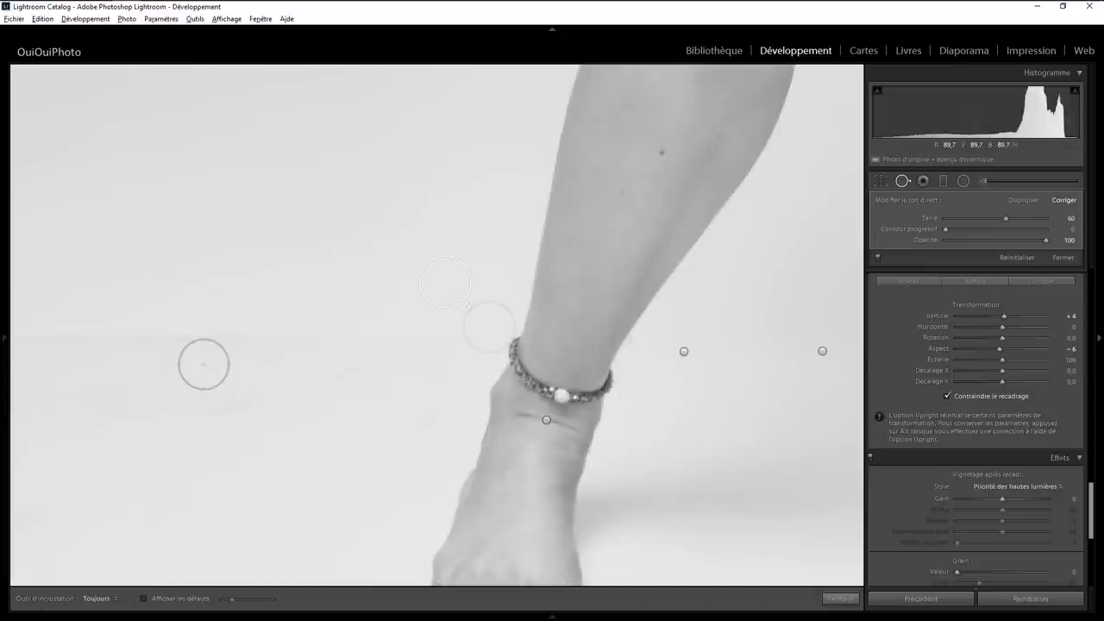
left_click_drag(300, 336, 409, 326)
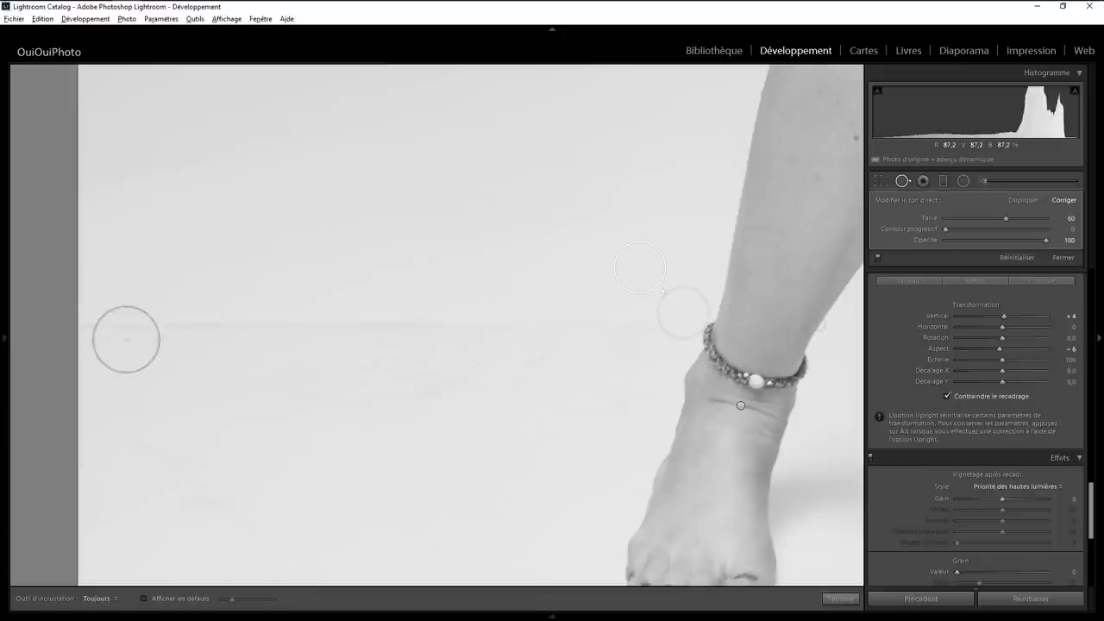
scroll(577, 318, "up", 2)
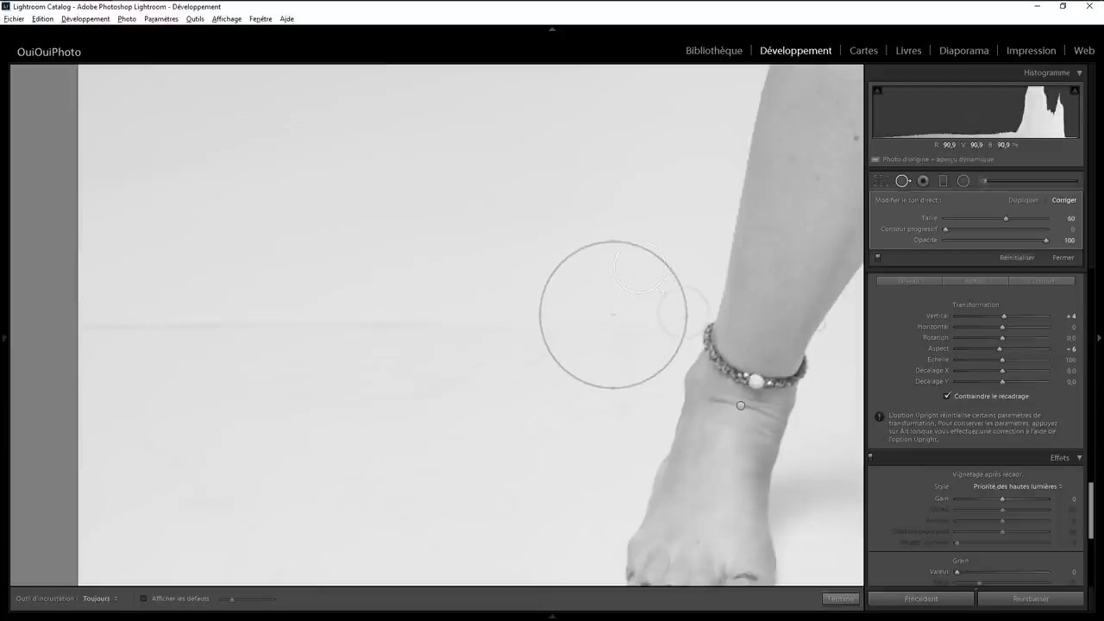
scroll(613, 313, "up", 3)
left_click_drag(613, 313, 353, 310)
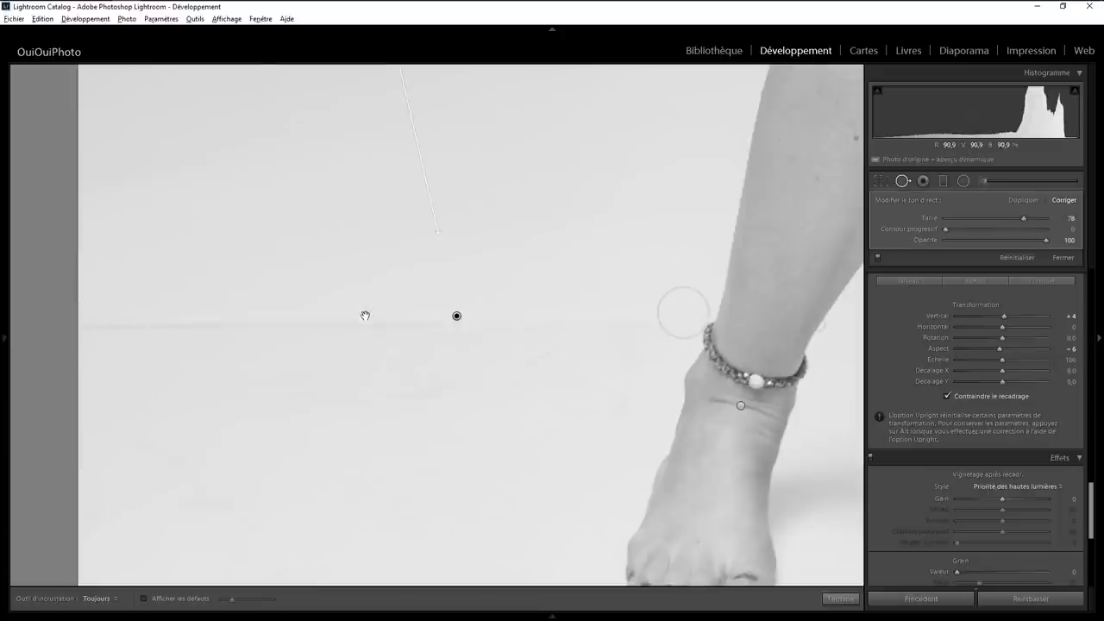
left_click_drag(103, 334, 315, 339)
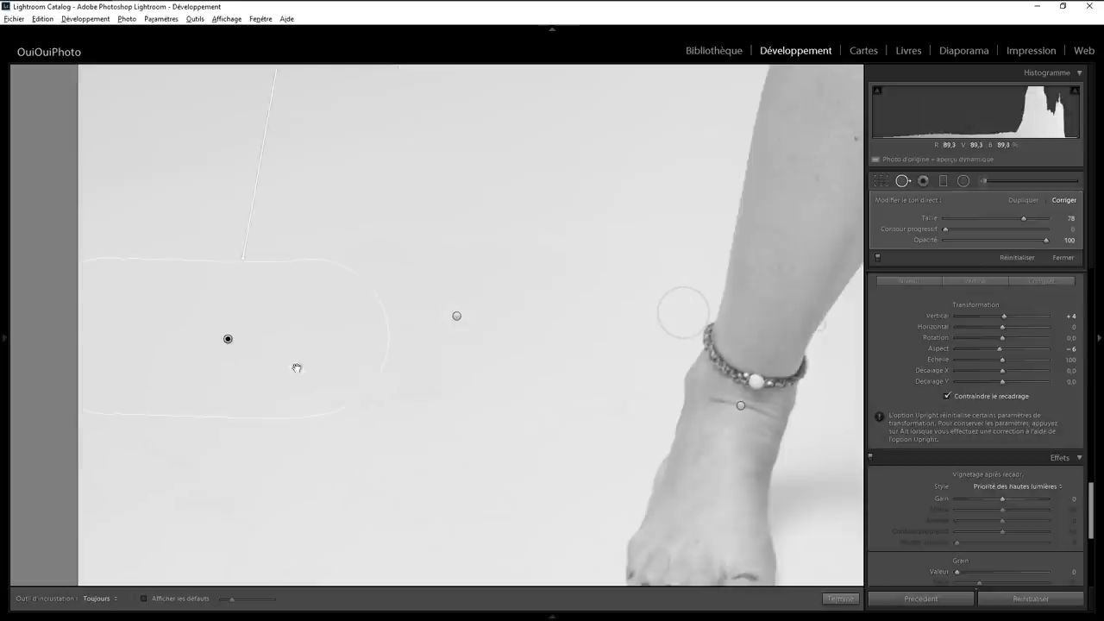
left_click(135, 459)
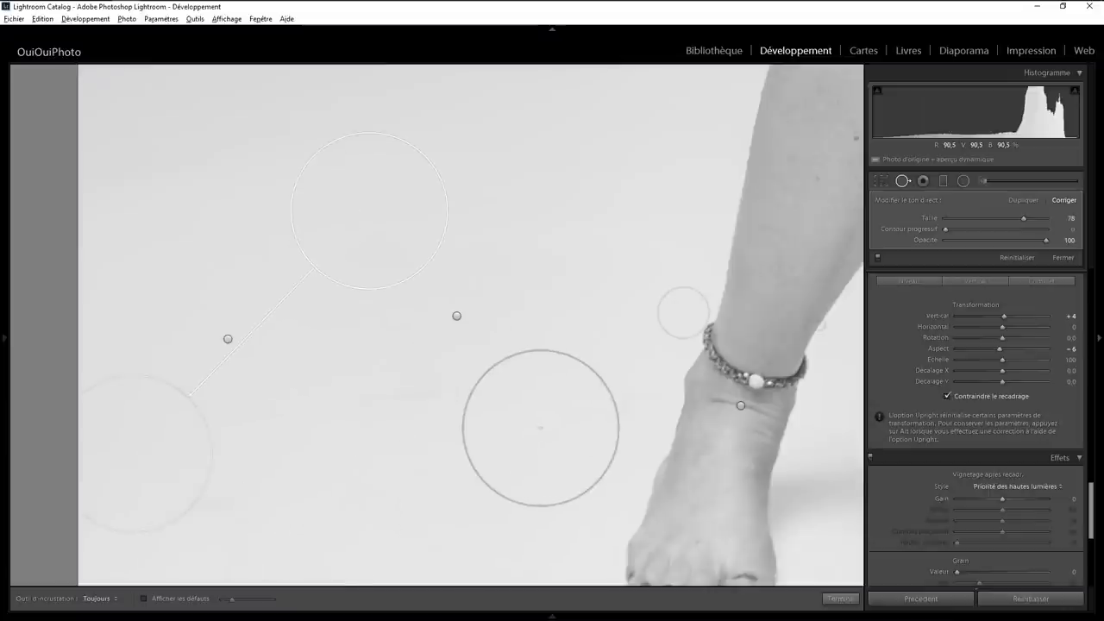
- Check the view across to the other foot and finish spot removal
left_click_drag(446, 301, 307, 198)
left_click_drag(690, 318, 470, 378)
left_click_drag(567, 284, 249, 325)
left_click_drag(674, 325, 285, 290)
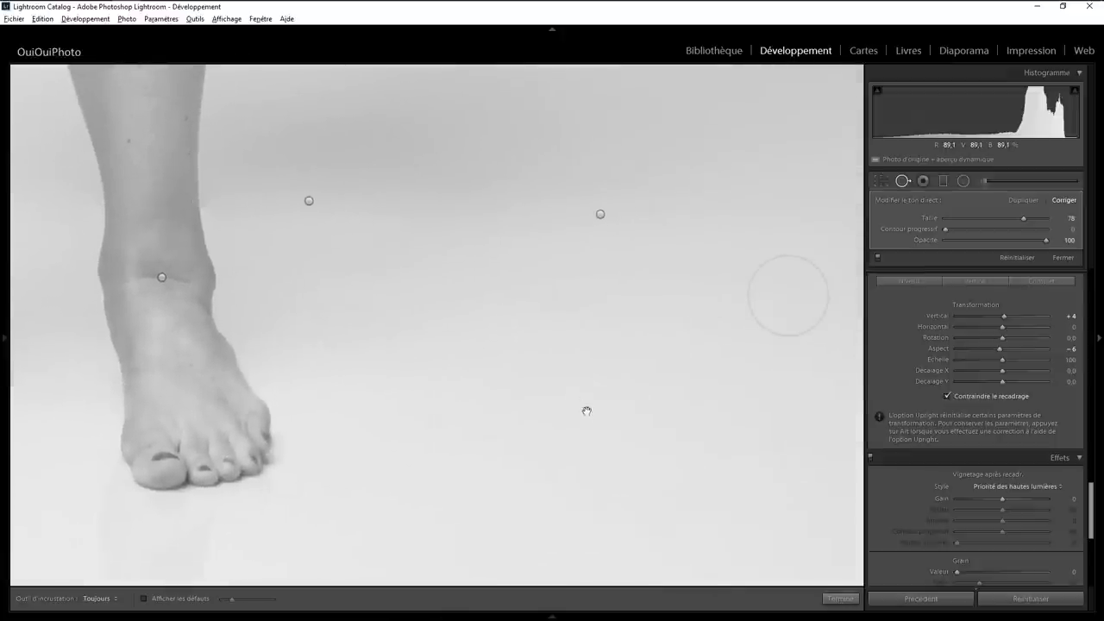
left_click(840, 597)
- Add a radial filter on the floor shadow right of the feet with Clarity 0, Shadows 100
left_click(576, 349)
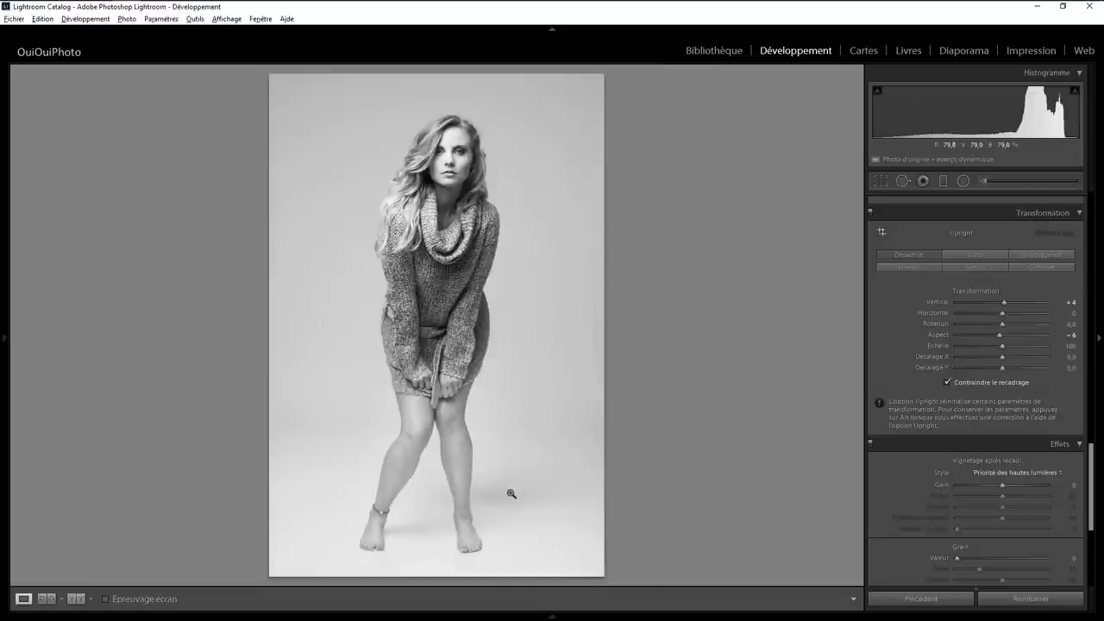
left_click(962, 180)
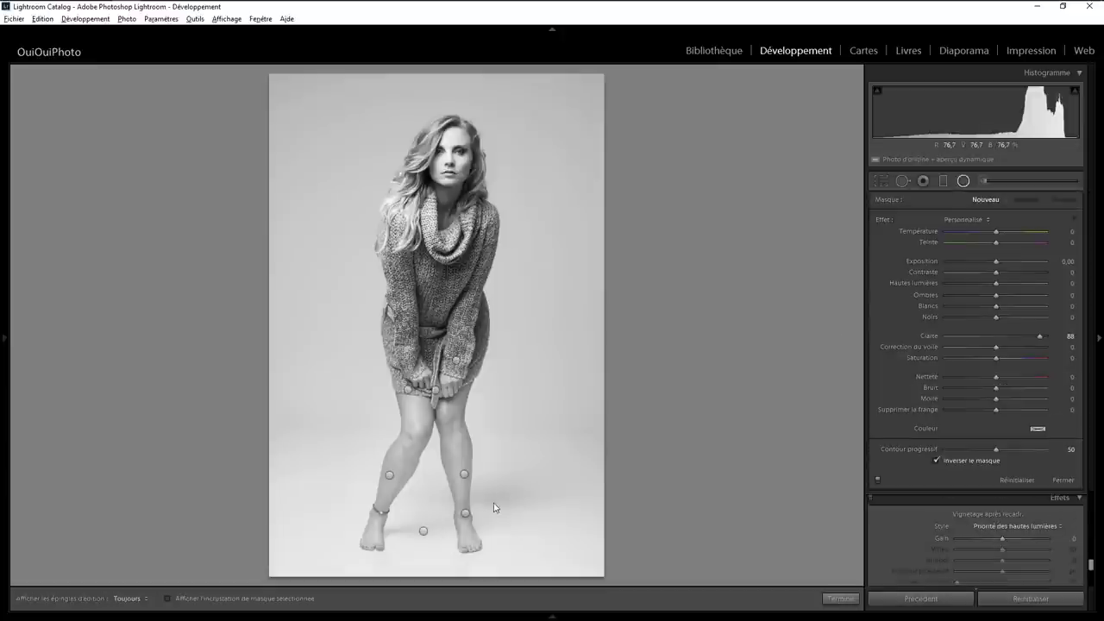
left_click_drag(495, 493, 534, 509)
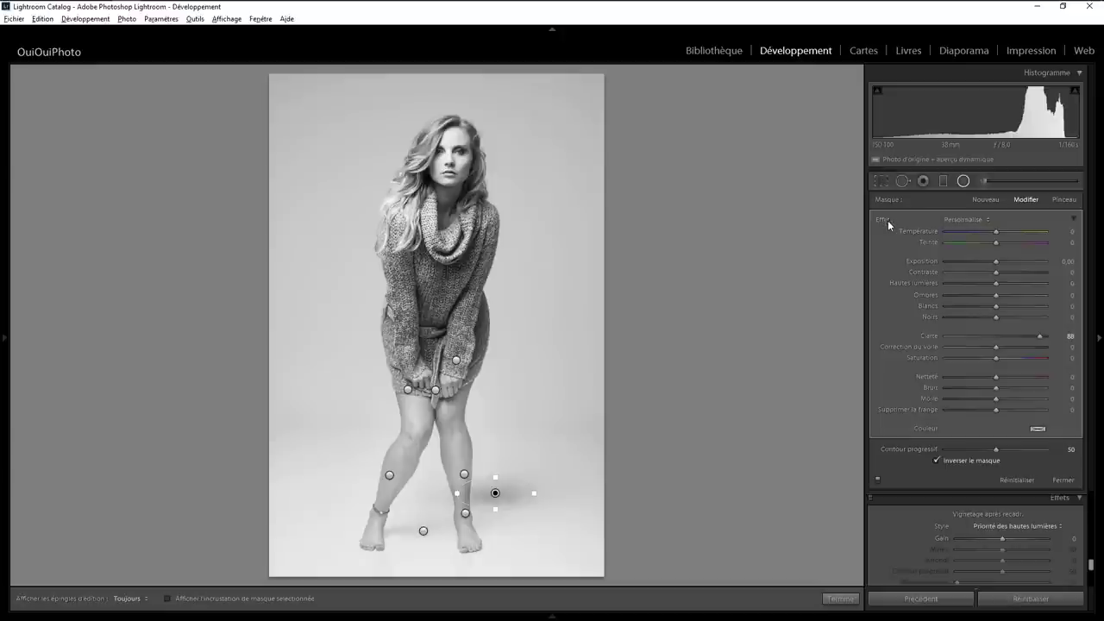
double_click(1025, 335)
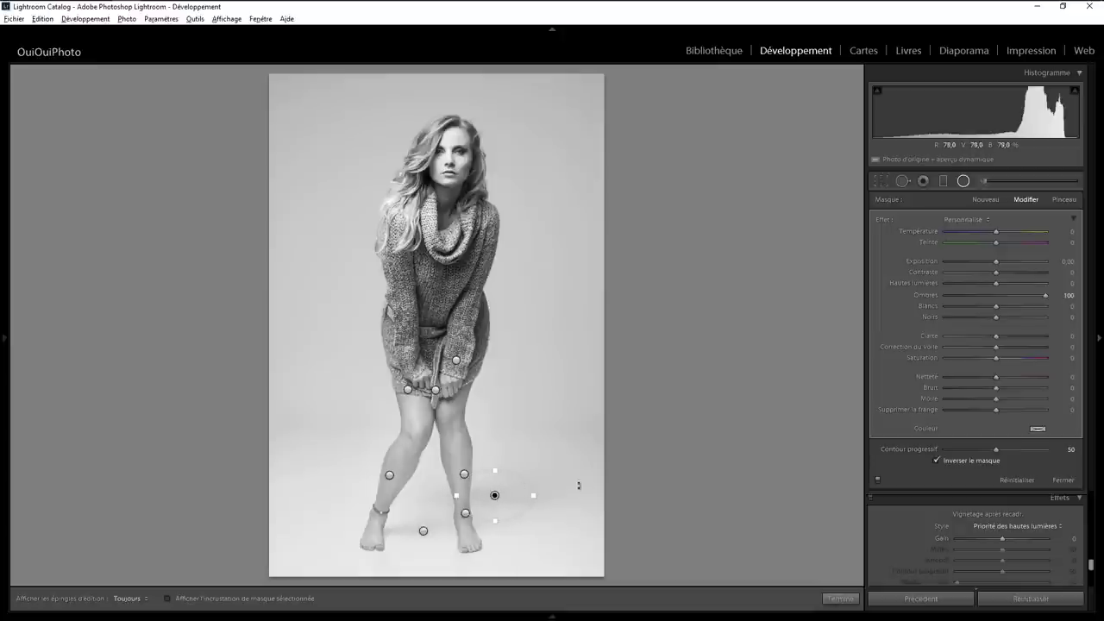
left_click(841, 599)
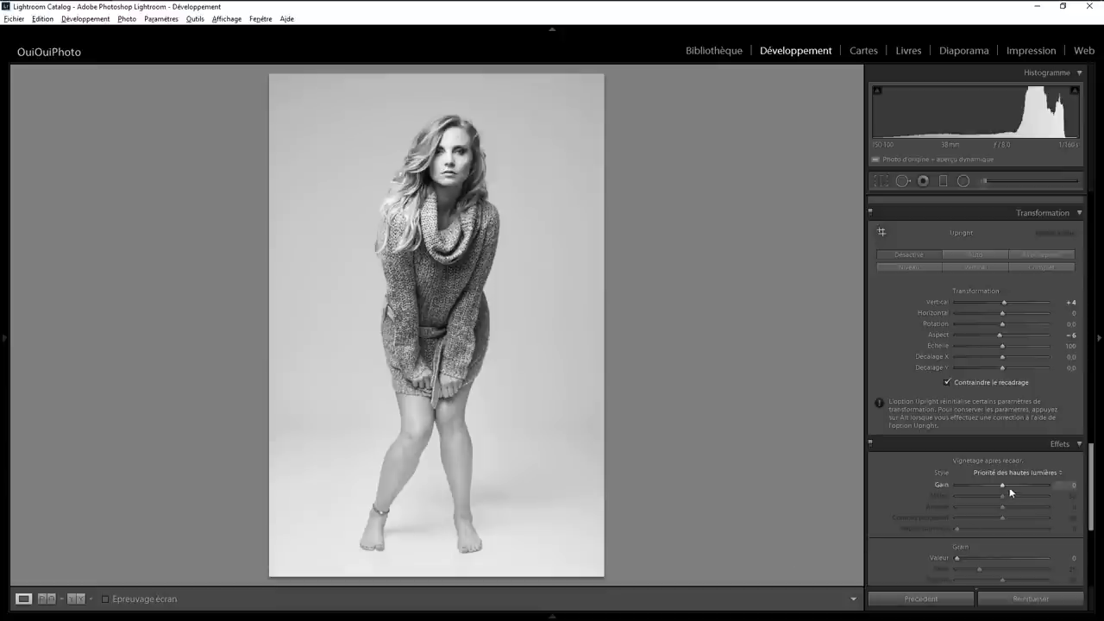
- Set the post-crop vignette to Amount -35 with Midpoint 48 and Feather 49
left_click_drag(1001, 486, 986, 486)
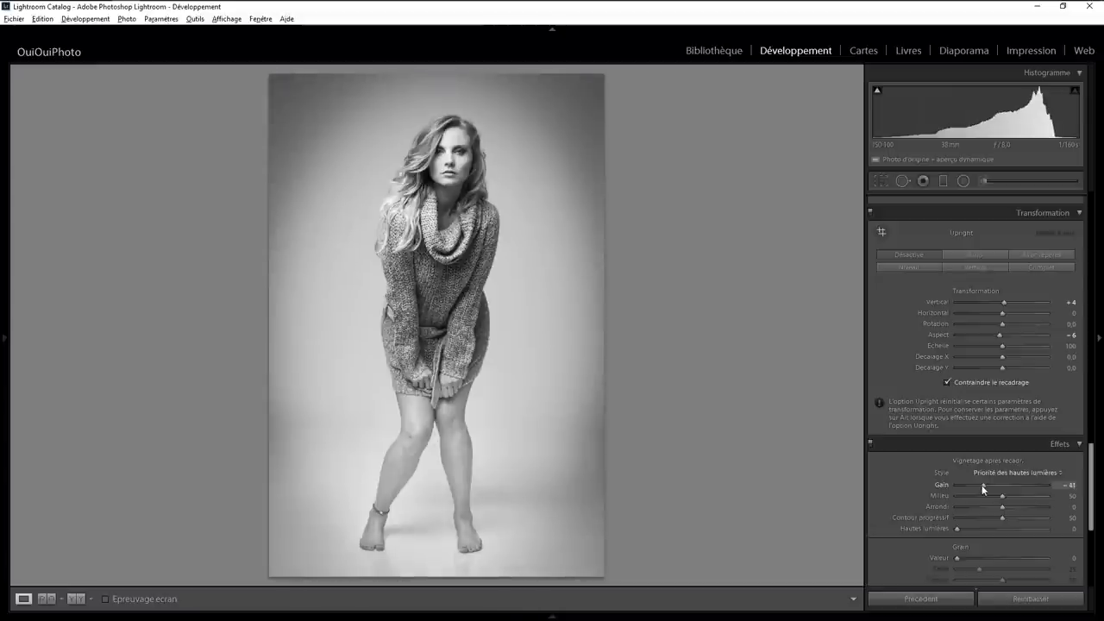
mouse_move(985, 487)
left_mouse_down()
mouse_move(1012, 518)
mouse_move(1001, 518)
left_mouse_up()
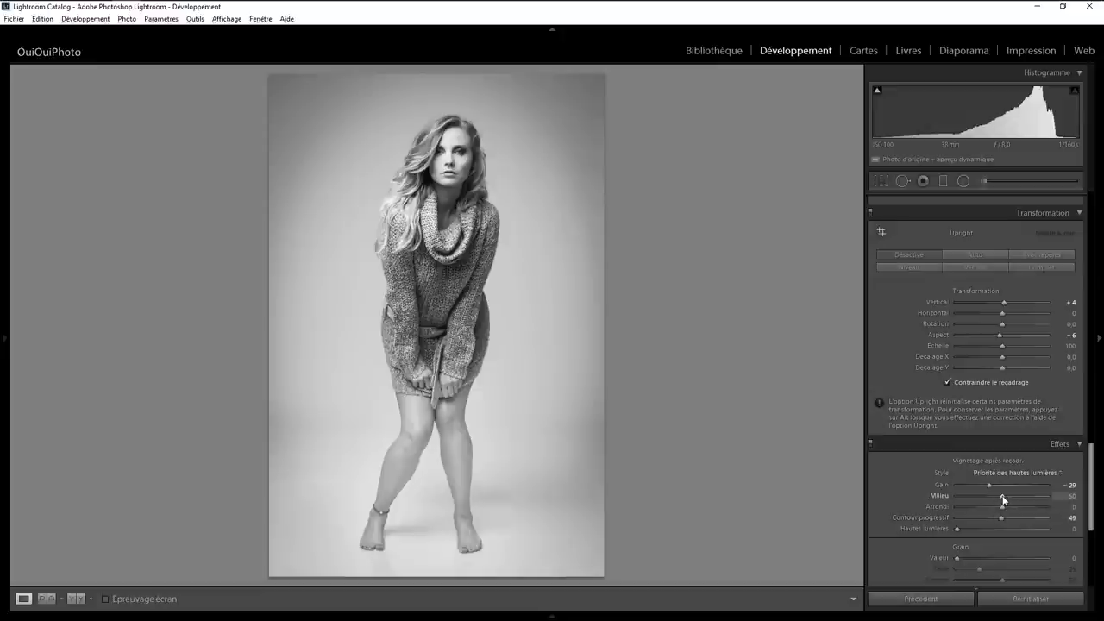
mouse_move(1003, 496)
left_mouse_down()
mouse_move(992, 498)
mouse_move(1015, 502)
mouse_move(1001, 502)
left_mouse_up()
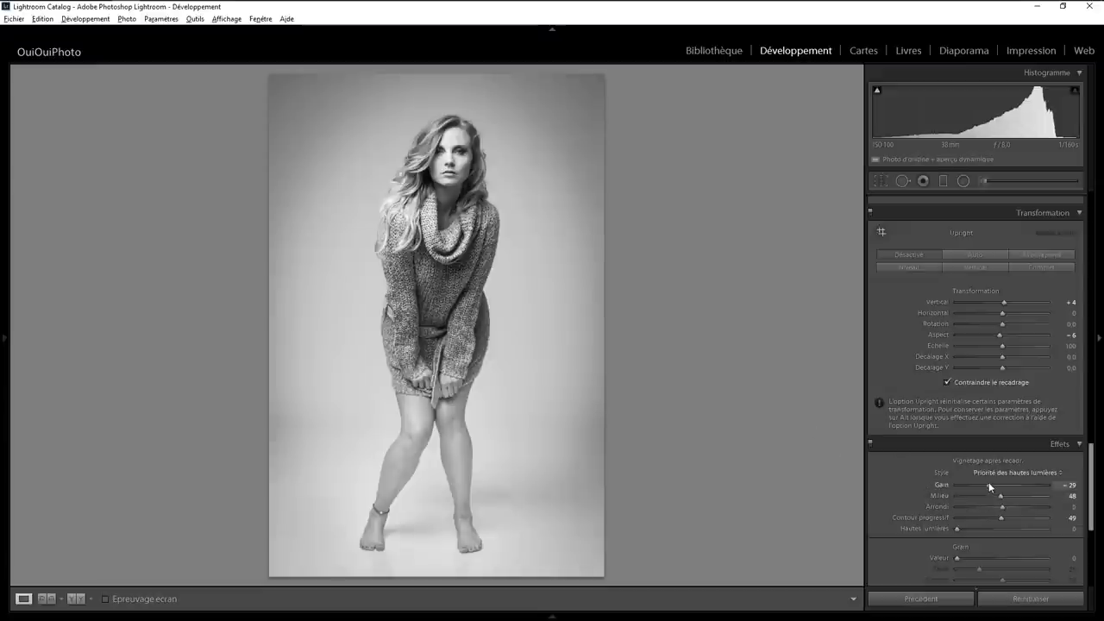
left_click_drag(989, 482, 987, 482)
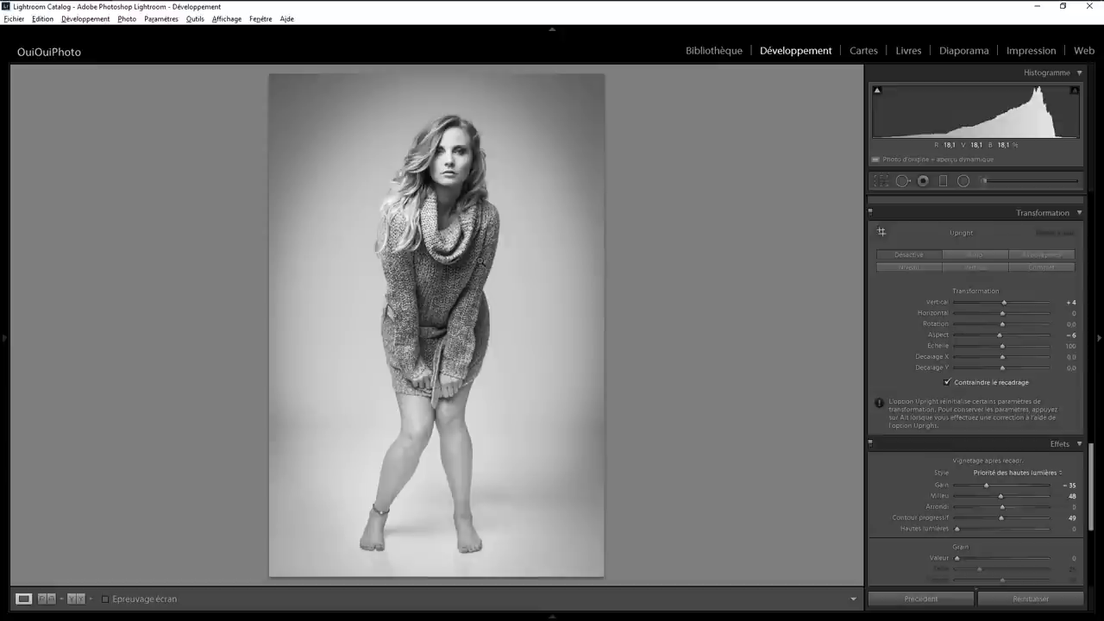
- Set Shadows to -100 on the existing radial filter near the hands
left_click(963, 182)
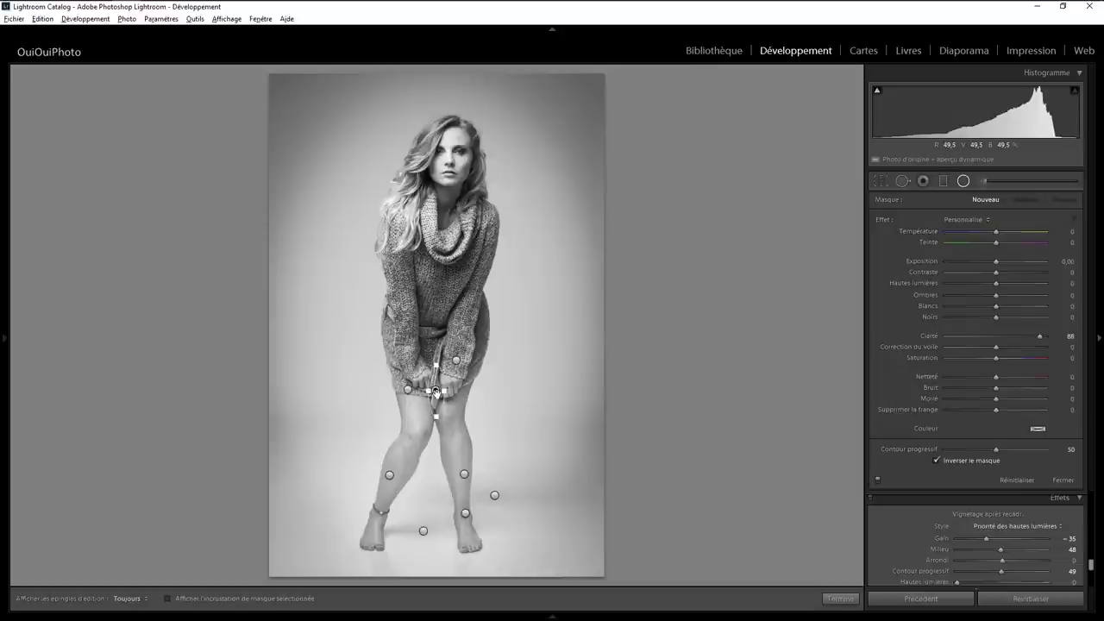
left_click(435, 391)
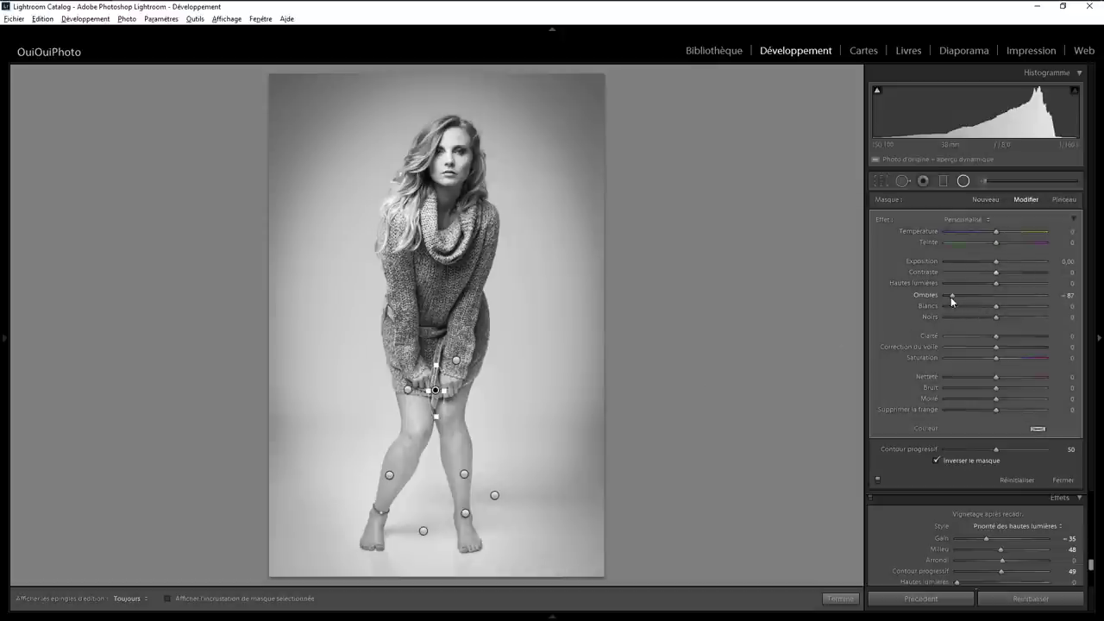
left_click_drag(952, 297, 929, 297)
left_click(841, 599)
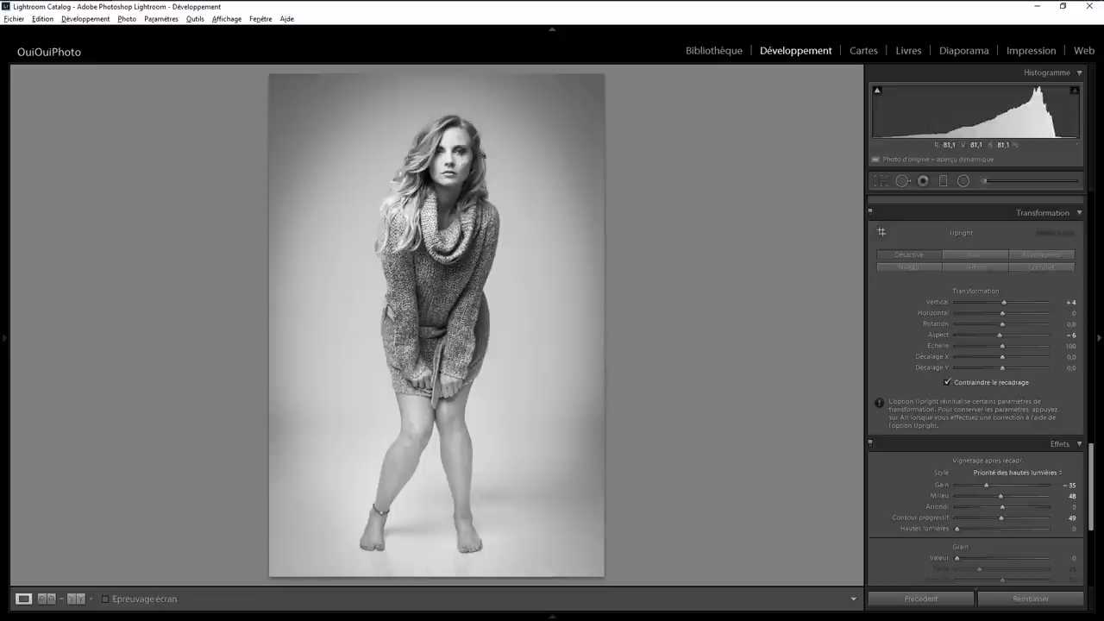
- Zoom to 3:1 on her face and pan to centre the nose and lips
left_click(460, 148)
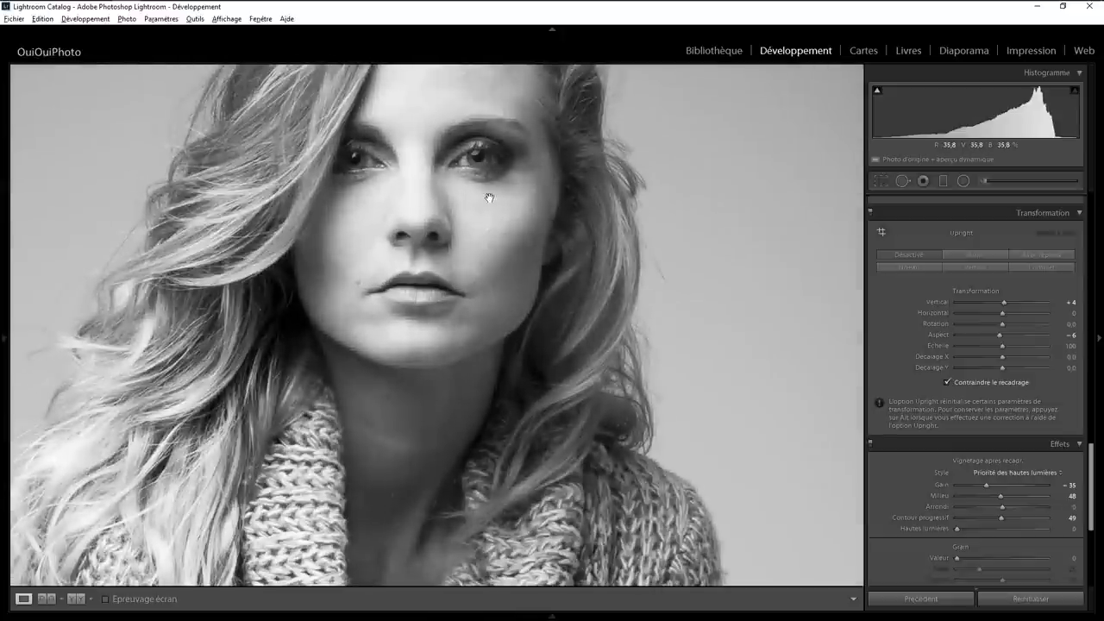
left_click(482, 170)
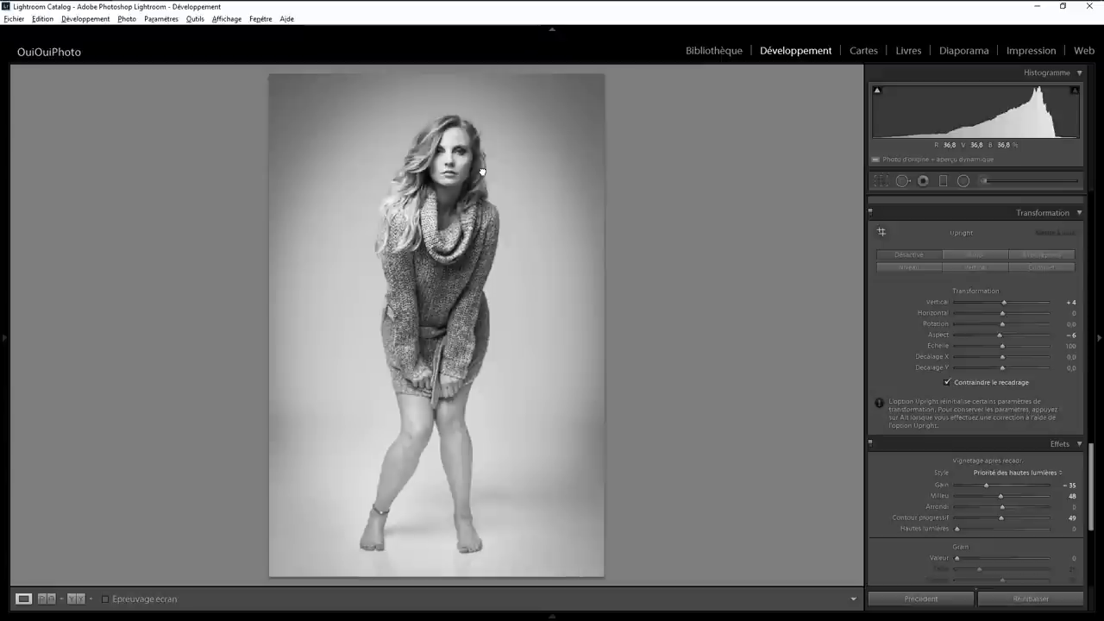
left_click(461, 152)
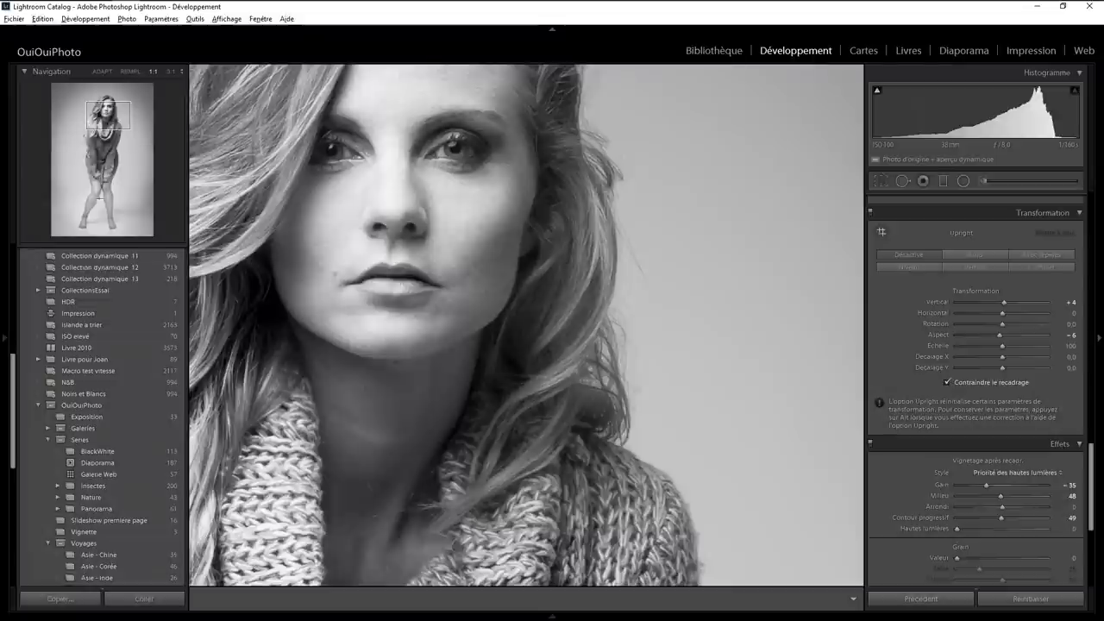
left_click(171, 73)
left_click(170, 218)
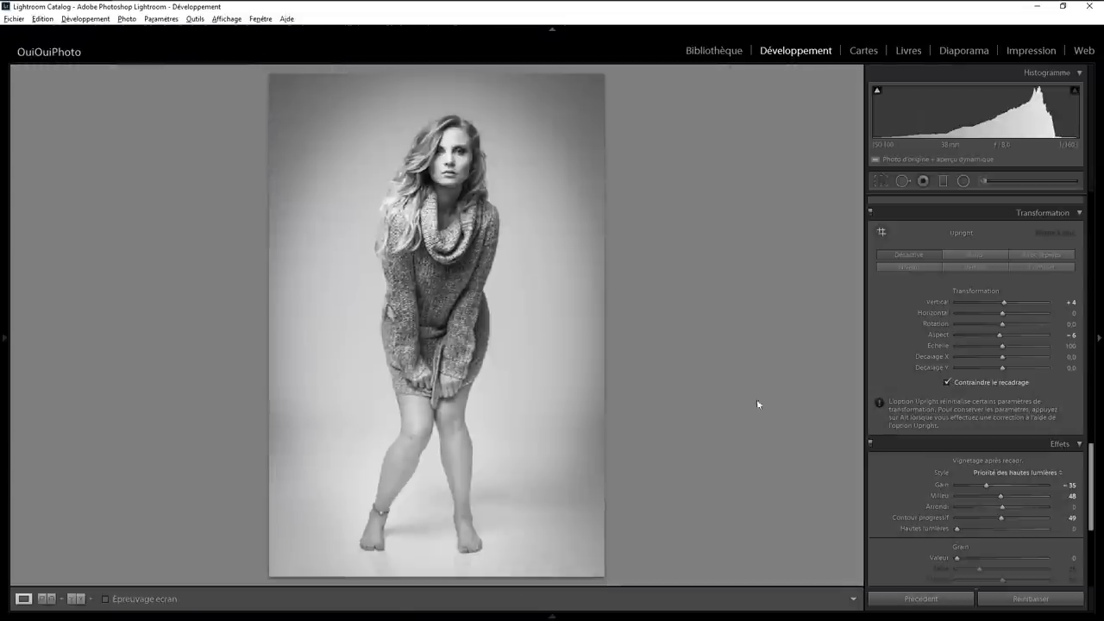
left_click(749, 389)
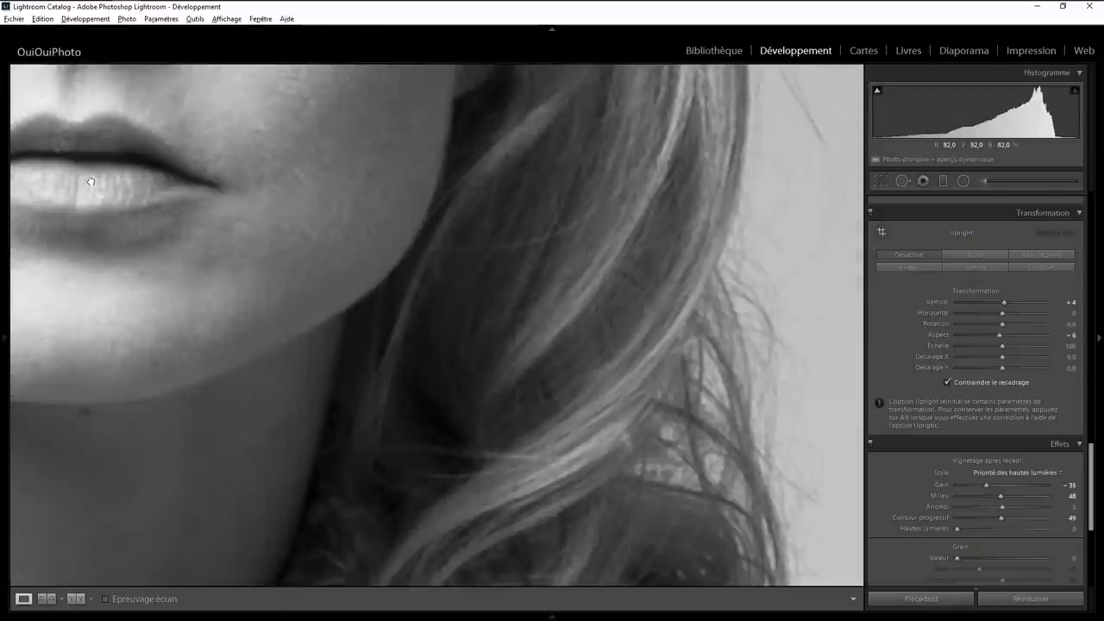
left_click_drag(90, 182, 576, 361)
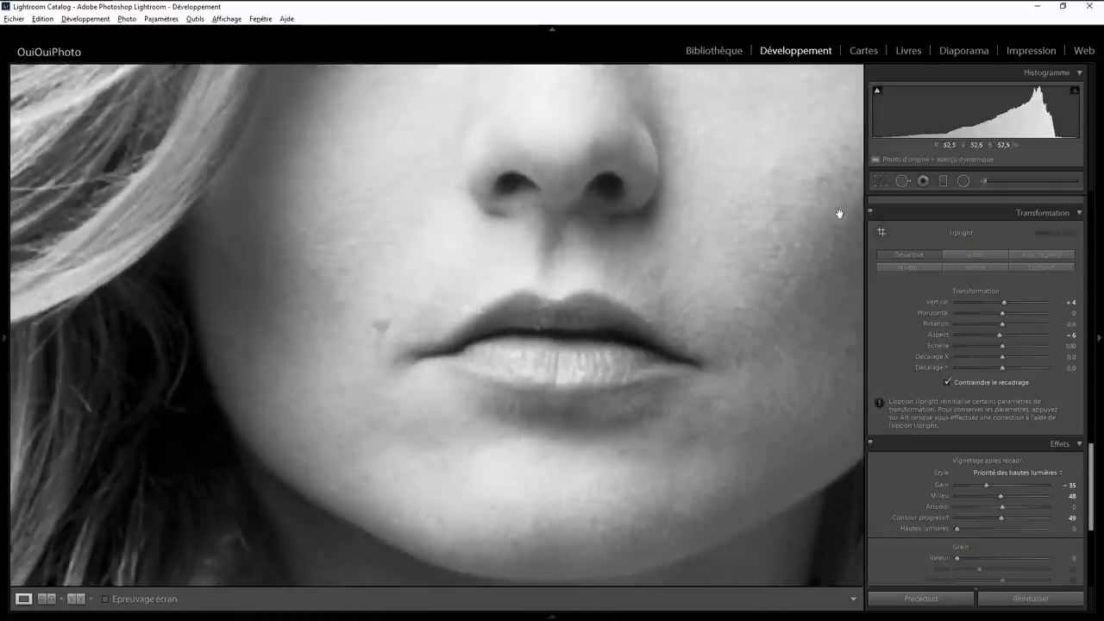
- Switch to Spot Removal in Heal mode with a small brush size
key("q")
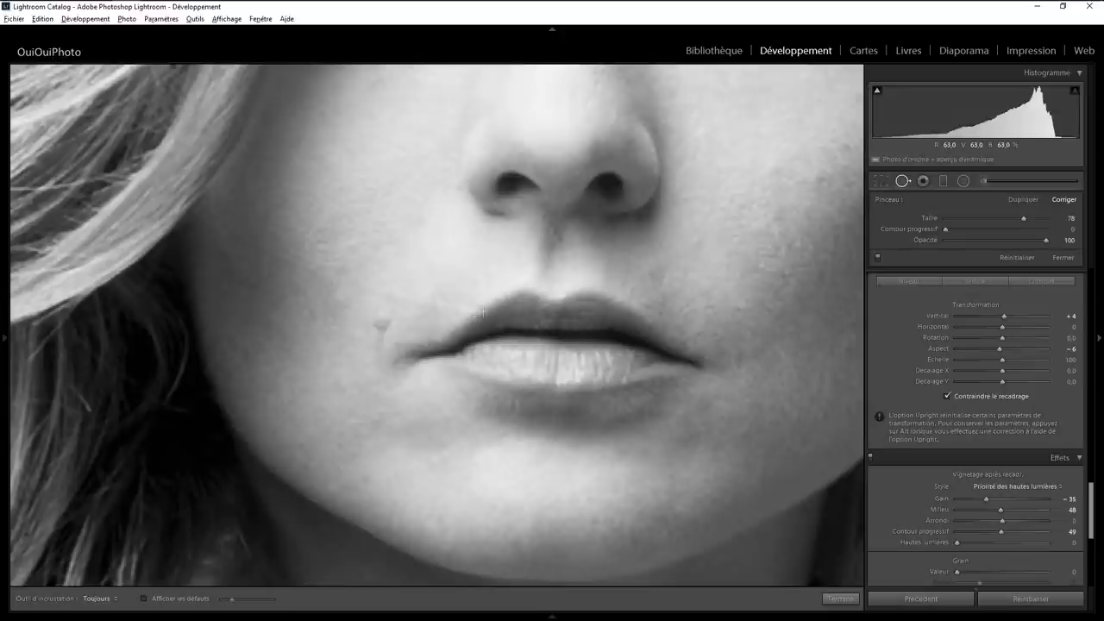
left_click_drag(479, 339, 618, 339)
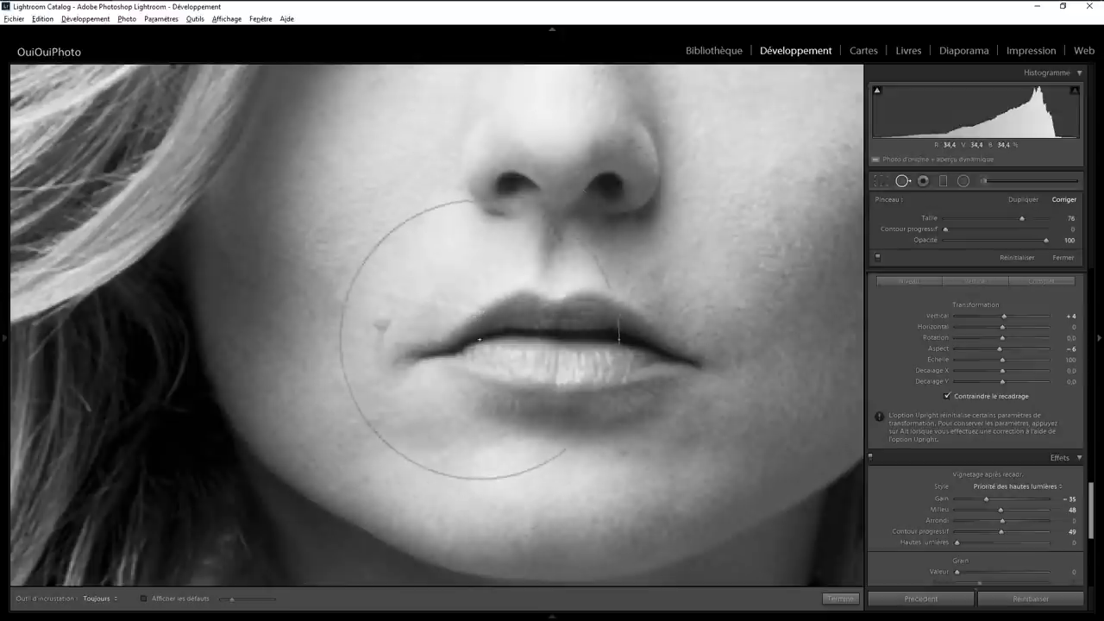
left_click_drag(618, 339, 476, 315)
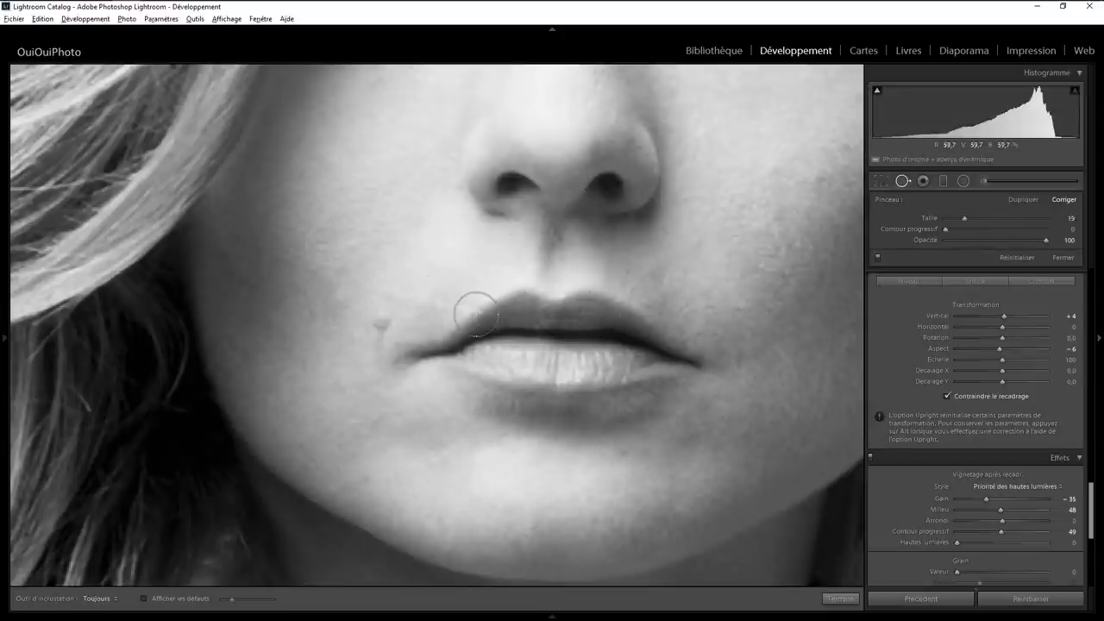
scroll(476, 315, "down", 3)
- Heal the upper-lip spot and lip-corner blemish, sourcing from nearby cheek, then return to fitted view
left_click(479, 317)
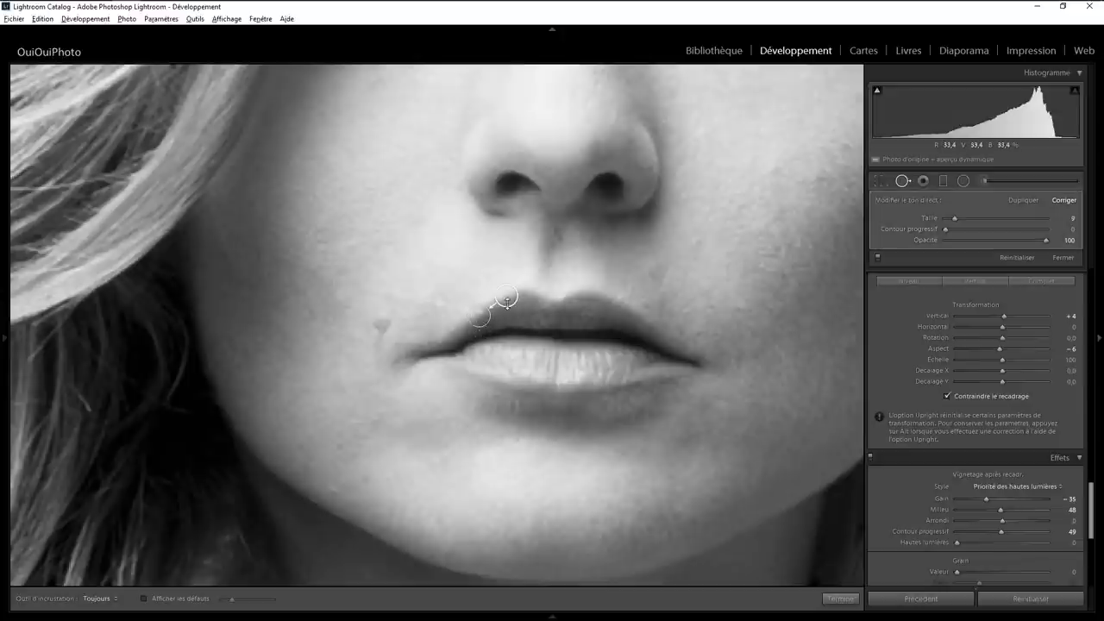
left_click_drag(507, 298, 502, 302)
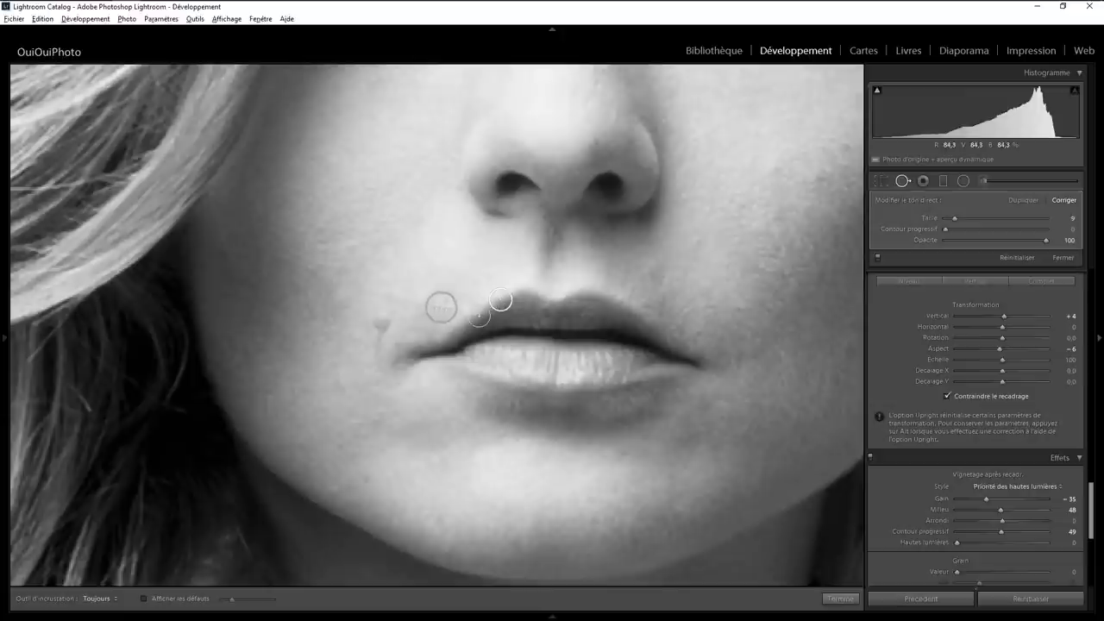
scroll(451, 304, "up", 3)
left_click_drag(451, 302, 371, 290)
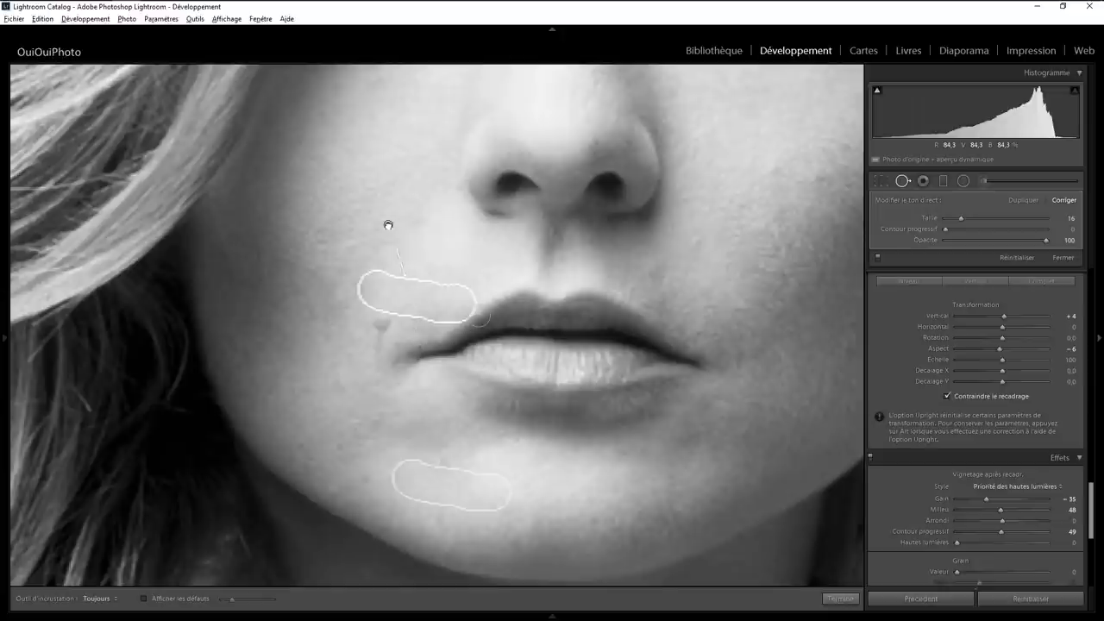
left_click_drag(407, 239, 437, 256)
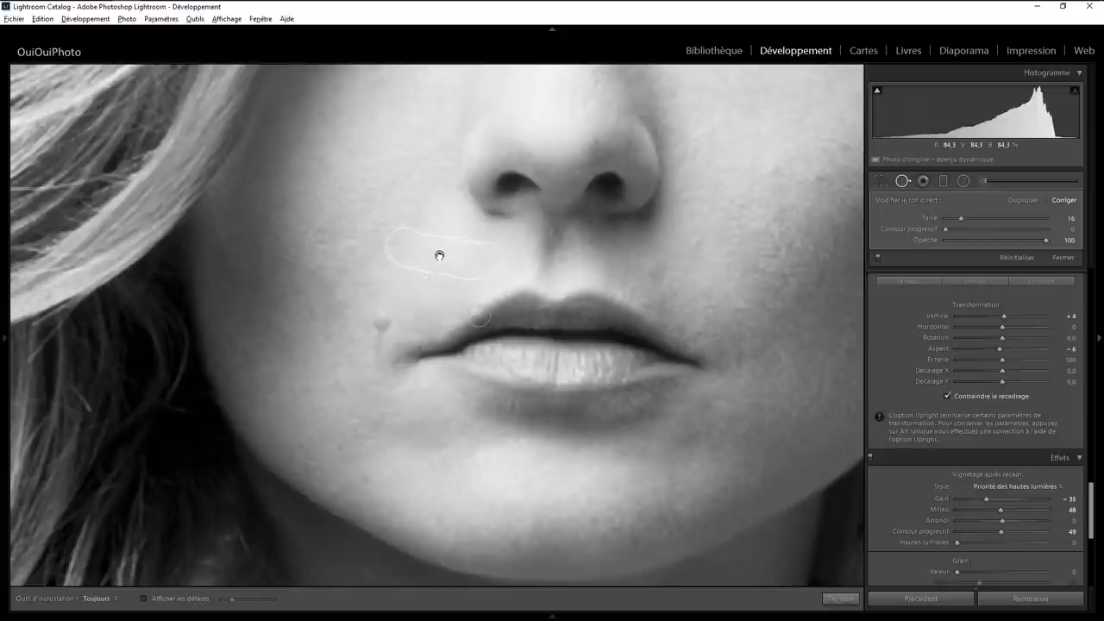
left_click(840, 598)
left_click(560, 329)
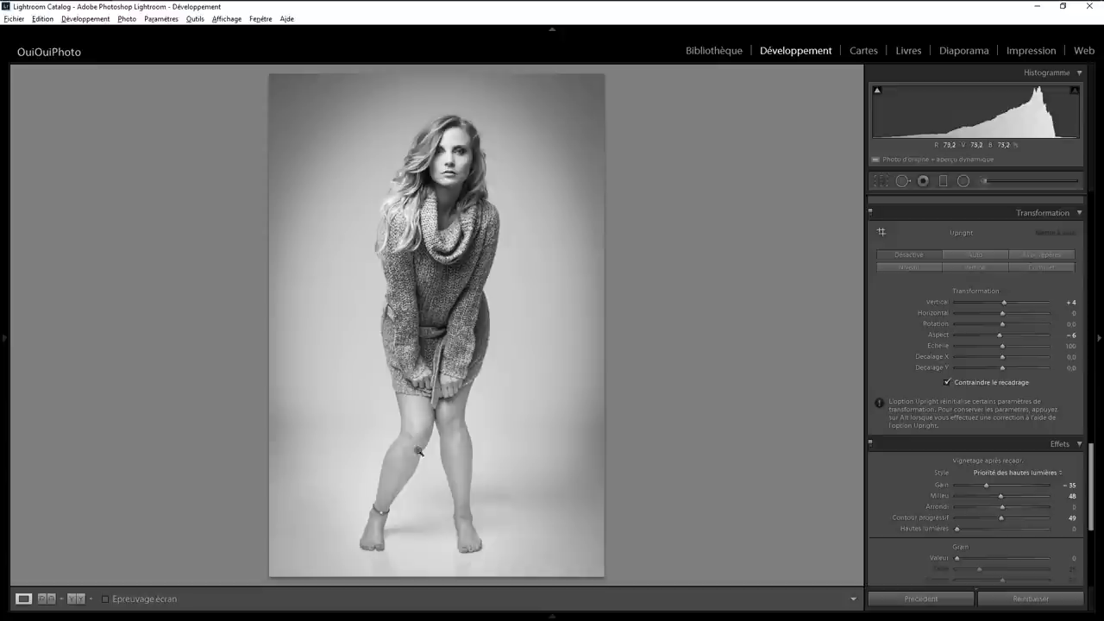
- Lower Clarity to about −41 and −24 in the radial filters over the right and left legs
left_click(414, 449)
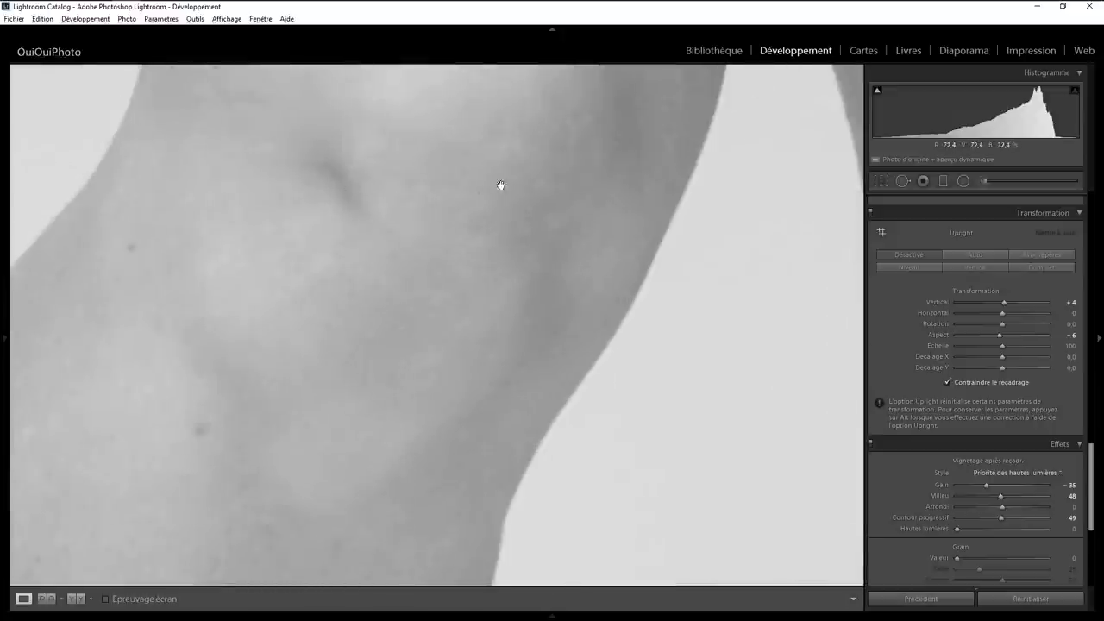
left_click(541, 208)
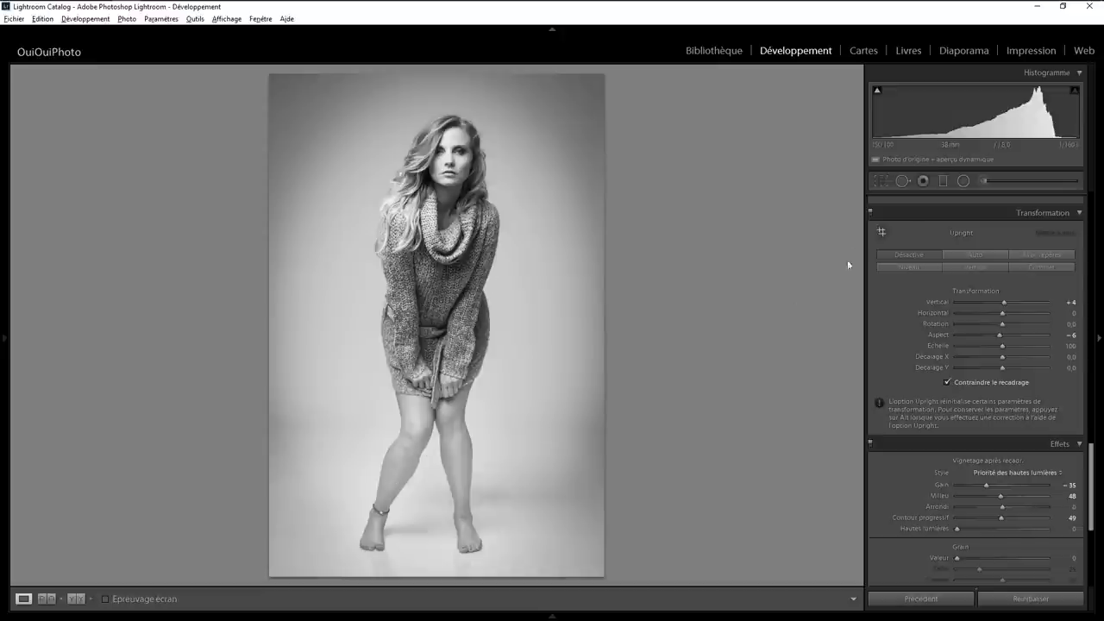
left_click(963, 182)
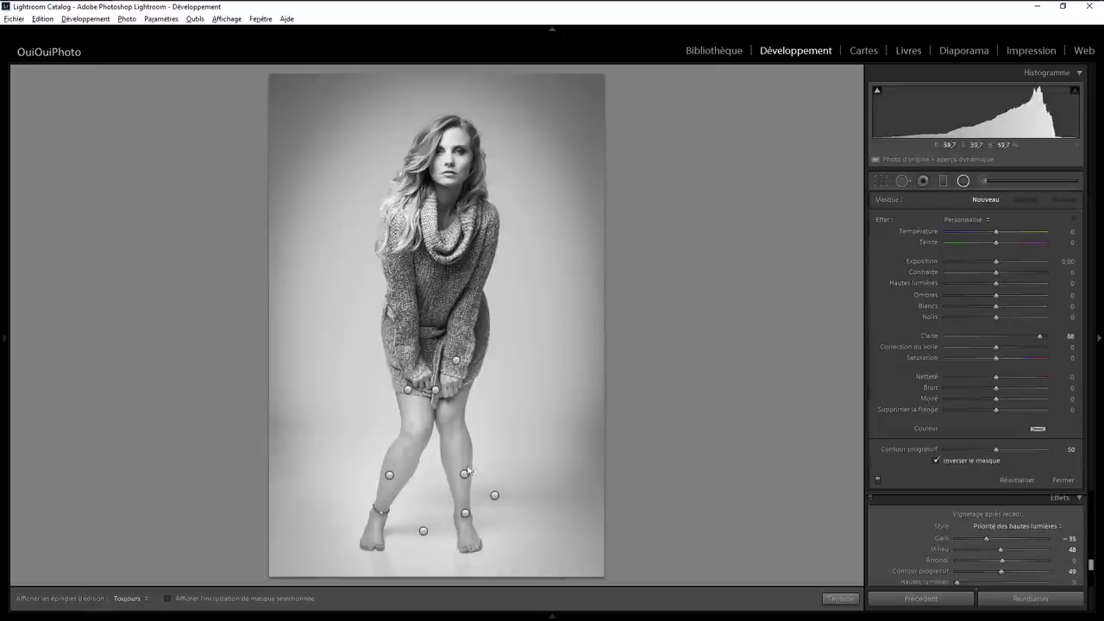
left_click(465, 474)
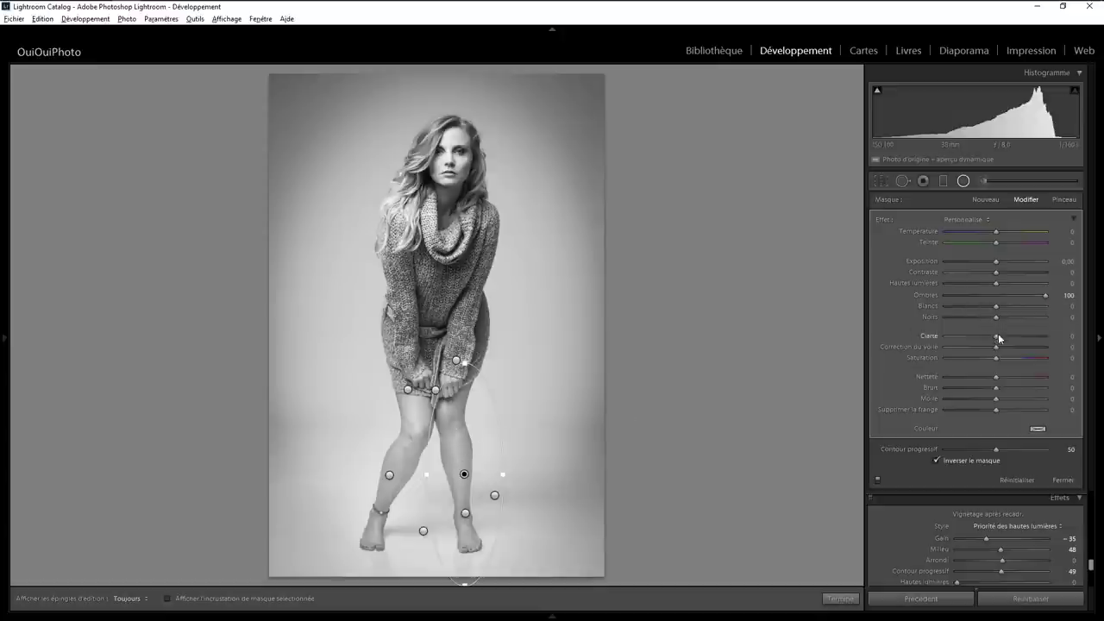
mouse_move(996, 335)
left_mouse_down()
mouse_move(967, 335)
mouse_move(975, 337)
left_mouse_up()
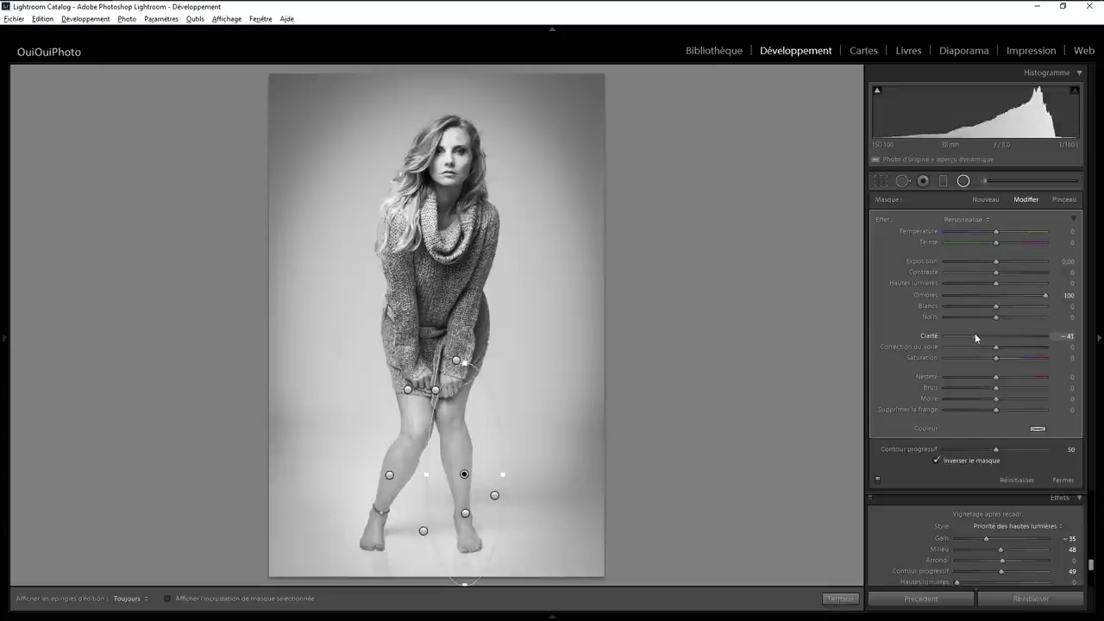
double_click(978, 335)
left_click(389, 476)
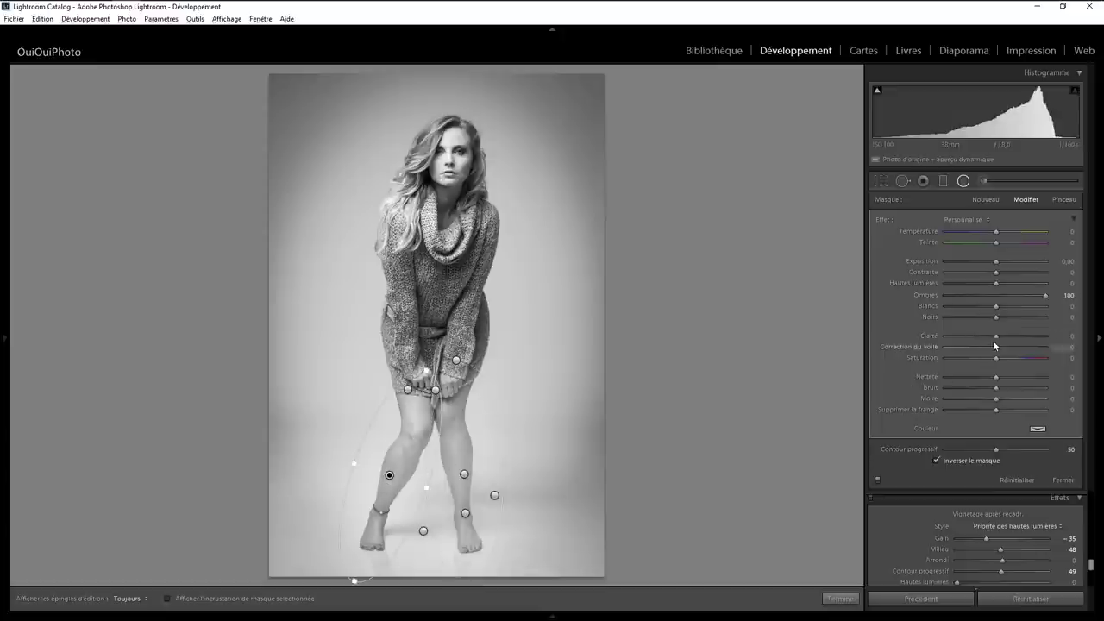
mouse_move(996, 337)
left_mouse_down()
mouse_move(1020, 336)
mouse_move(982, 340)
left_mouse_up()
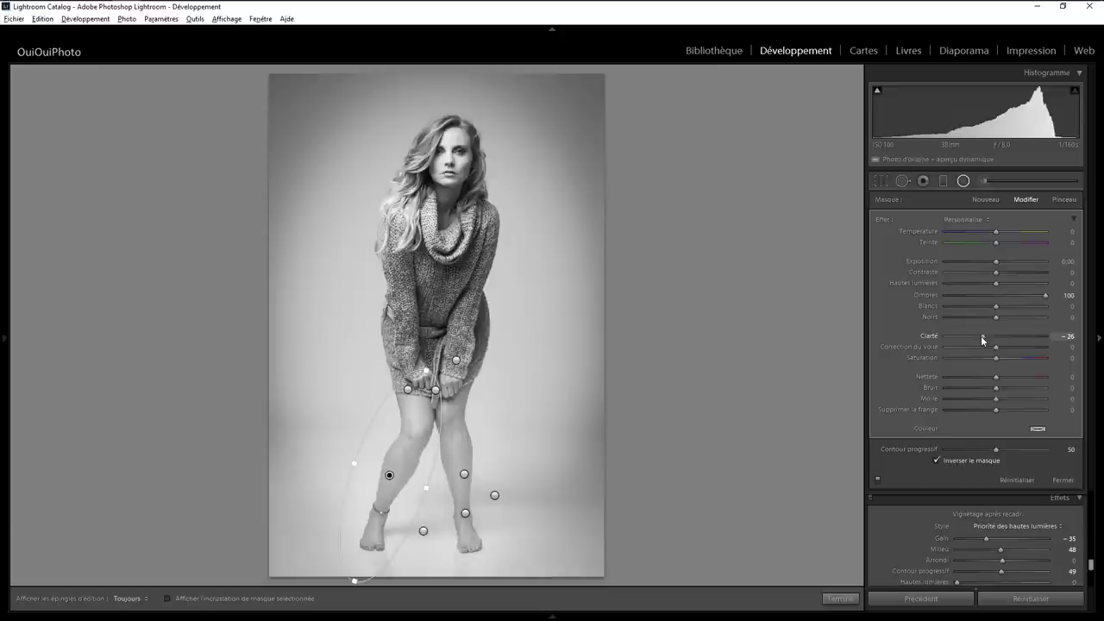
left_click(823, 595)
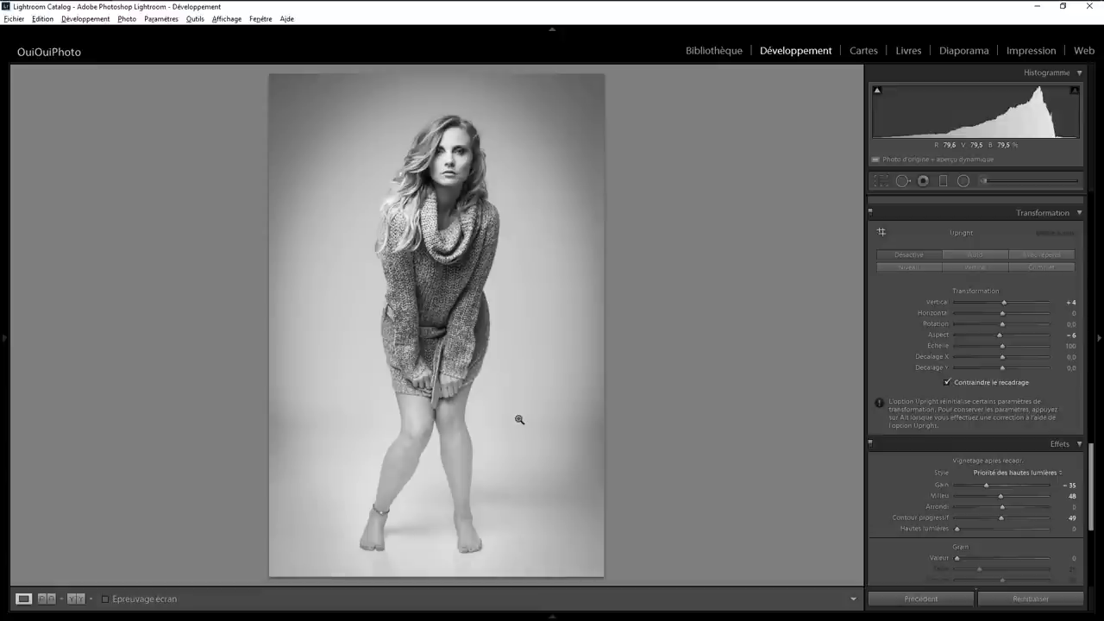
key("backslash")
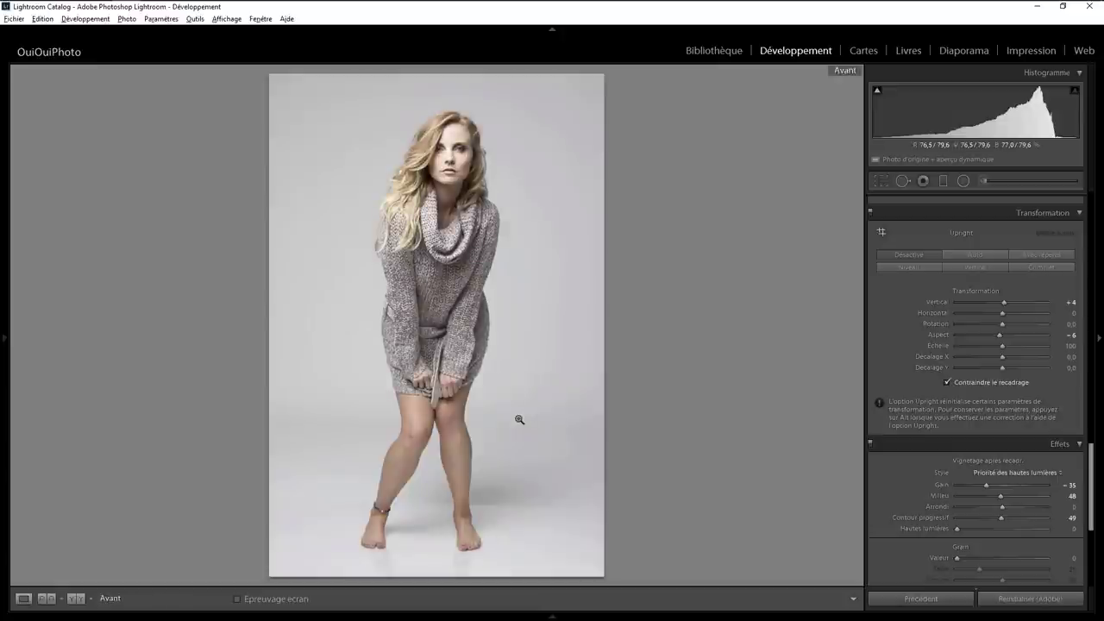
key("backslash")
key("backslash")
key("backslash")
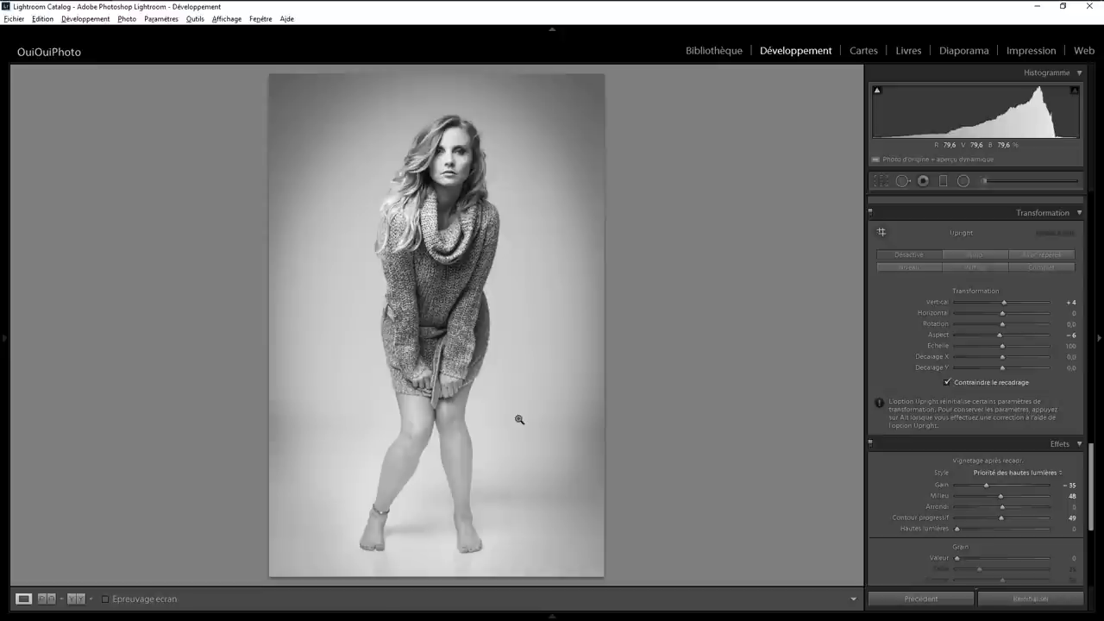